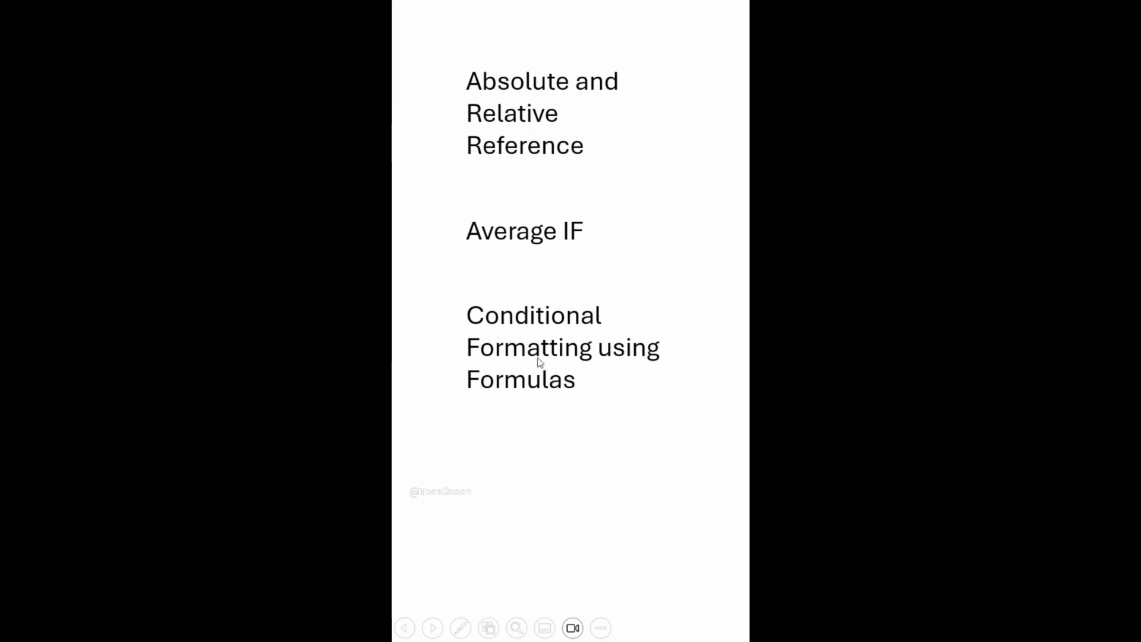
- Examine the sales table's product, region, month and sales columns, focusing on the Product 1 rows and their sales figures
{"action": "left_click", "coordinate": [539, 363]}
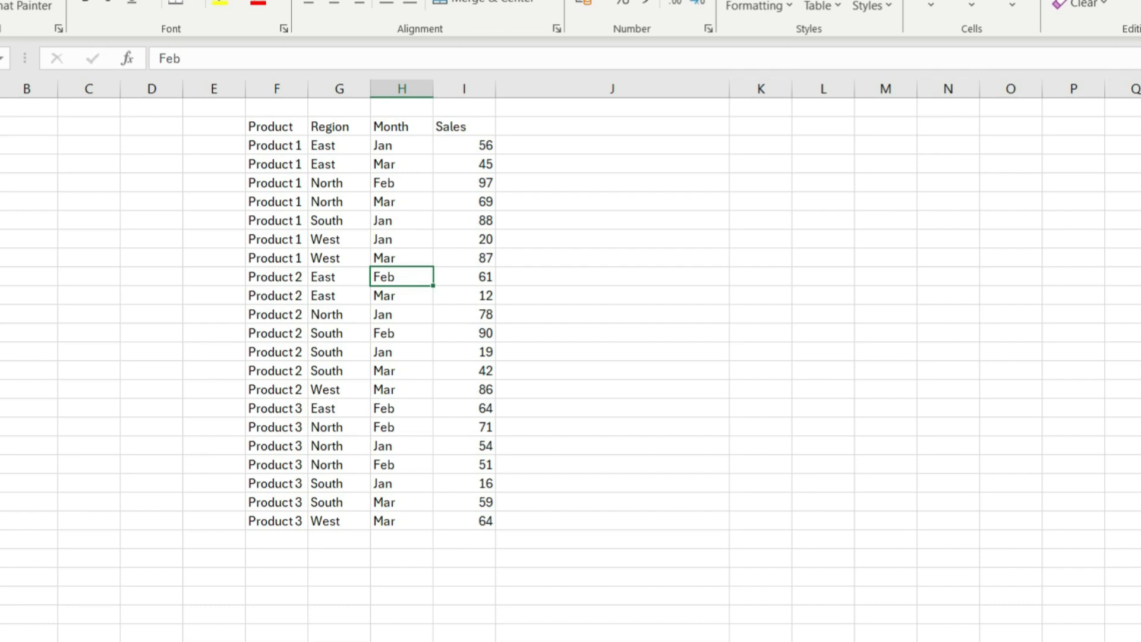
{"action": "left_click_drag", "start_coordinate": [277, 146], "coordinate": [466, 520]}
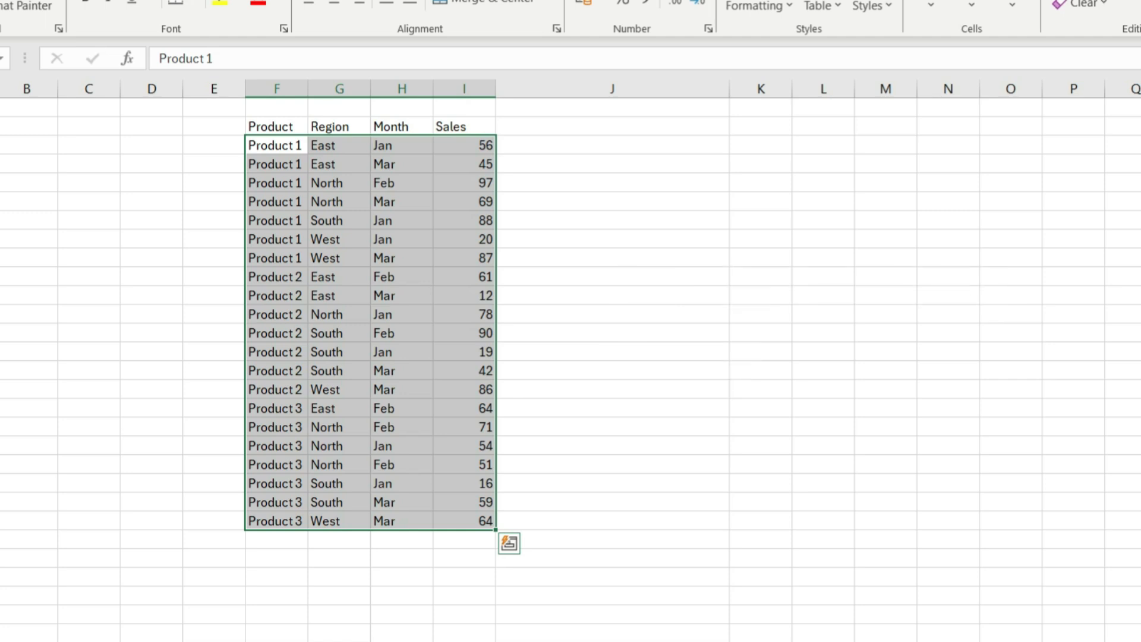
{"action": "left_click_drag", "start_coordinate": [455, 502], "coordinate": [416, 502]}
{"action": "left_click_drag", "start_coordinate": [276, 145], "coordinate": [464, 145]}
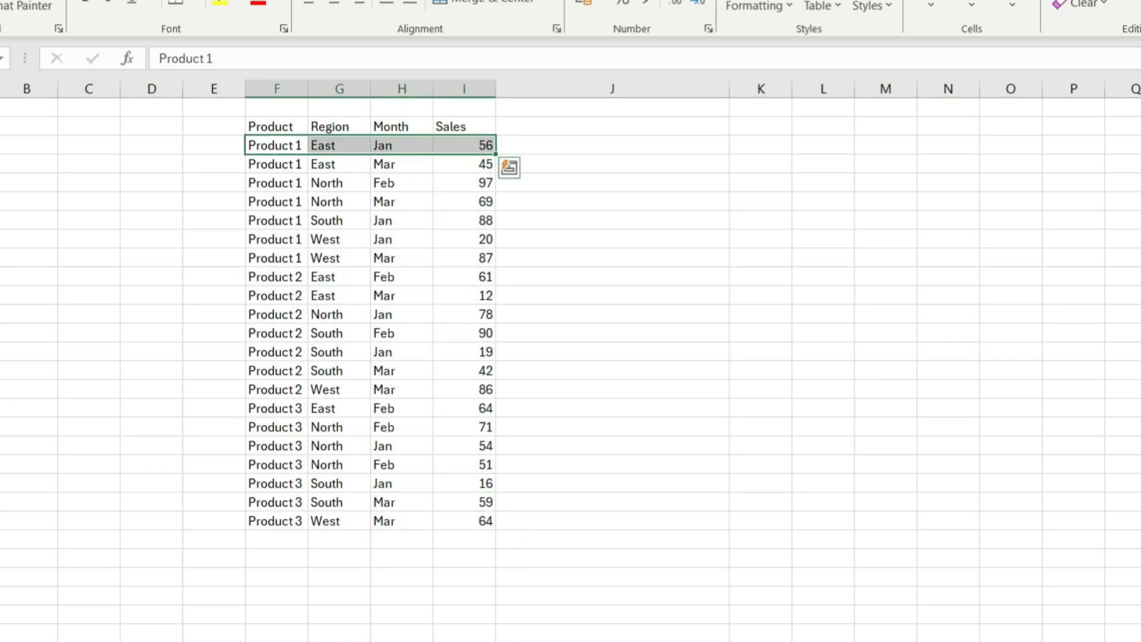
{"action": "left_click", "coordinate": [464, 145]}
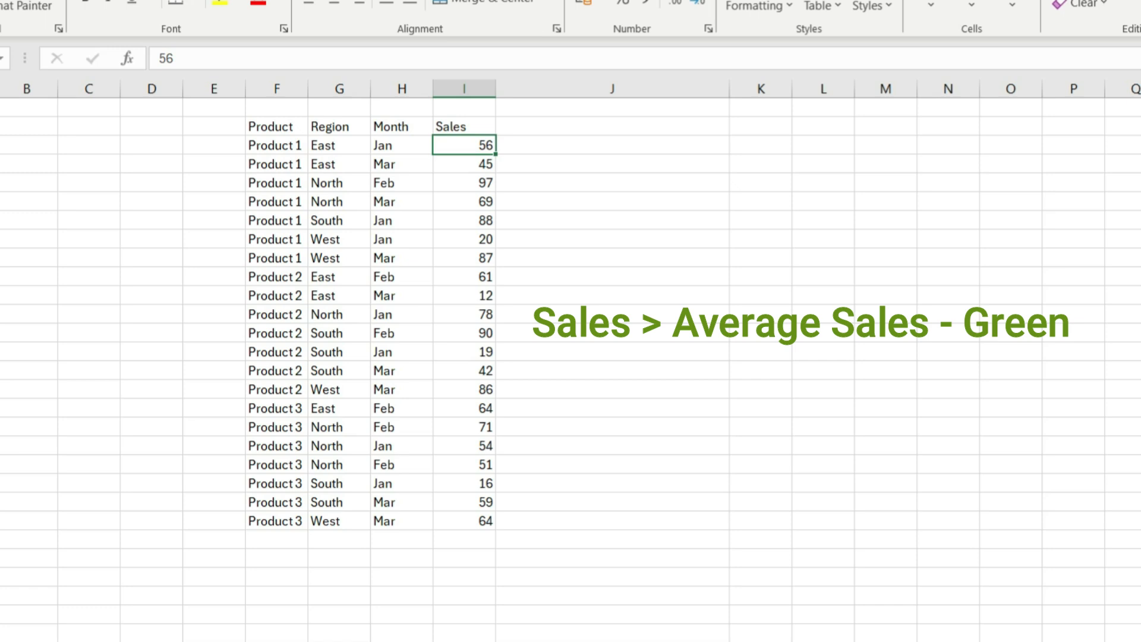
{"action": "left_click", "coordinate": [464, 183]}
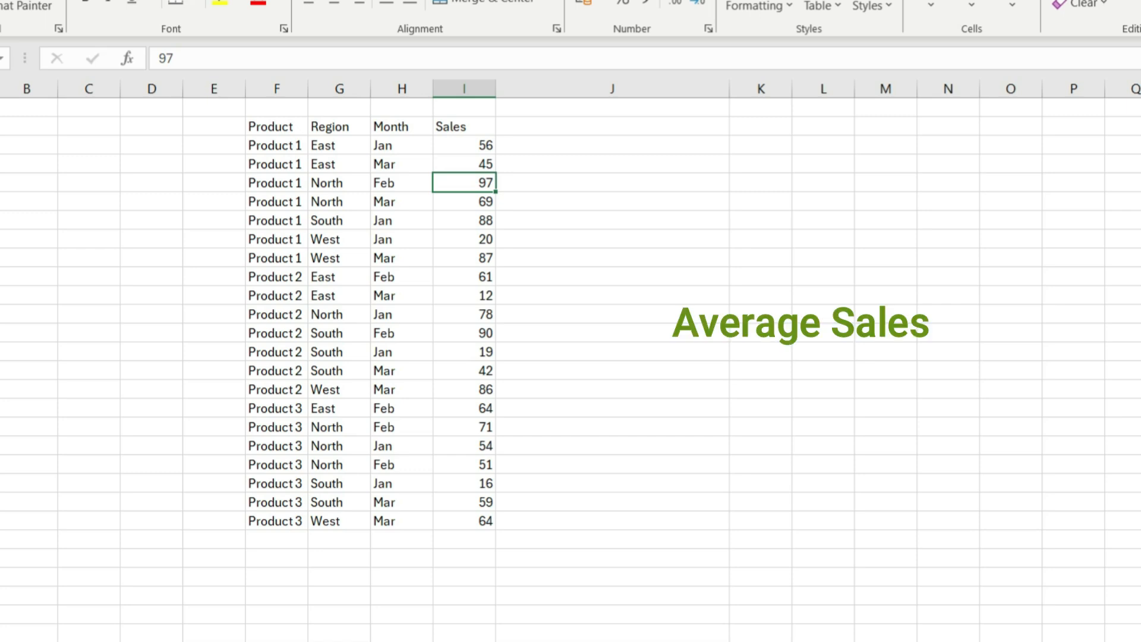
{"action": "left_click_drag", "start_coordinate": [277, 146], "coordinate": [277, 259]}
{"action": "left_click_drag", "start_coordinate": [477, 146], "coordinate": [477, 259]}
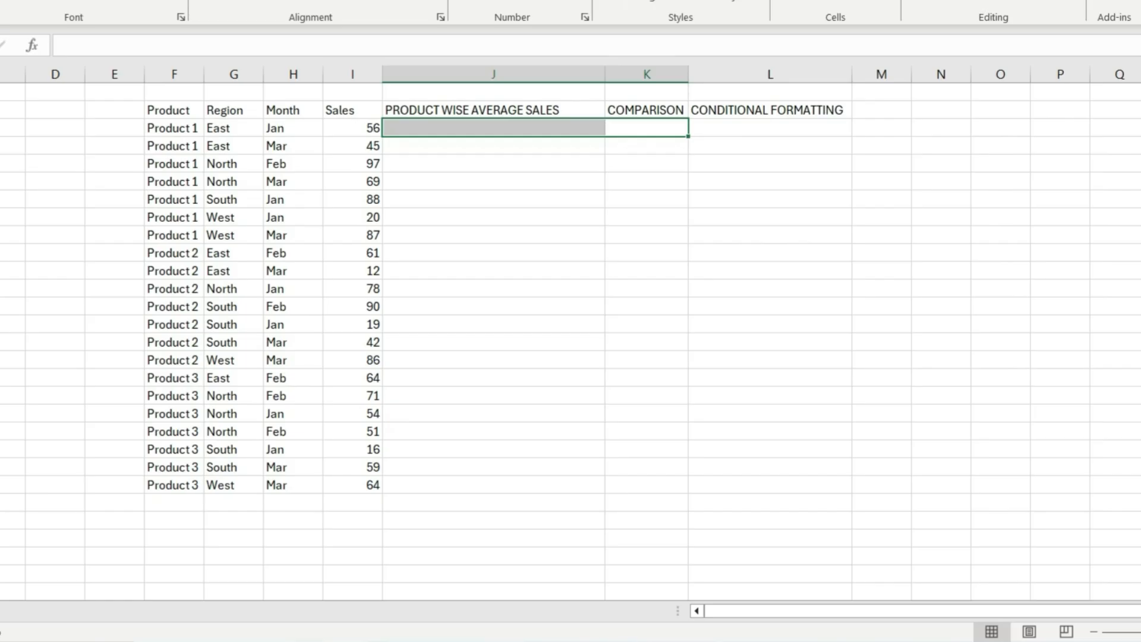
- Enter 66 as the product-wise average sales for the first data row, in cell J3
{"action": "left_click", "coordinate": [494, 164]}
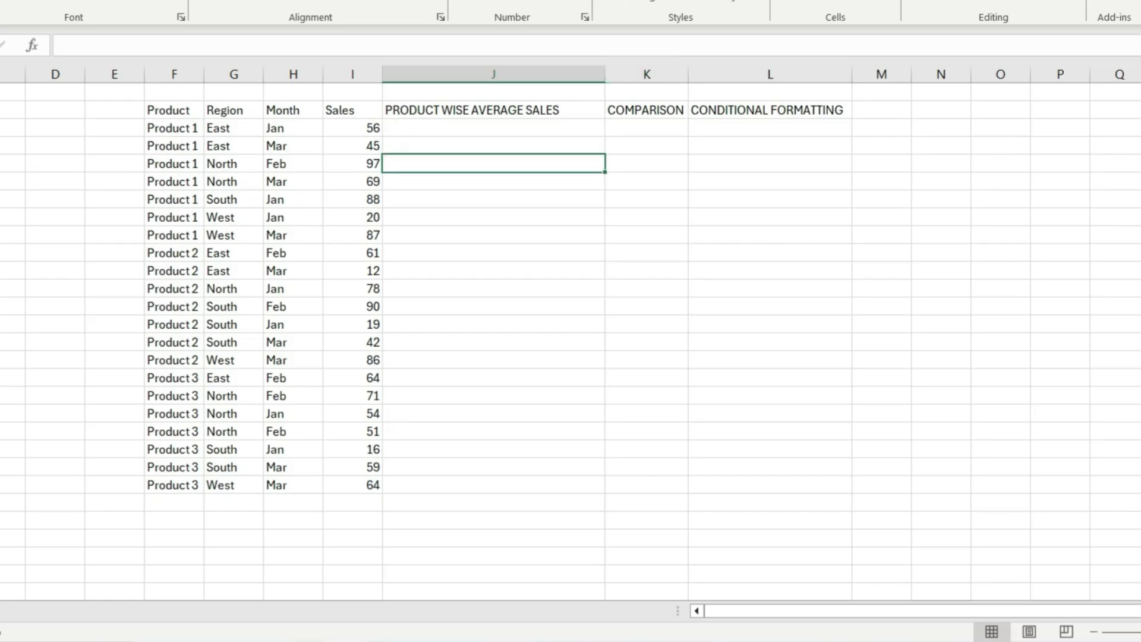
{"action": "left_click", "coordinate": [493, 128]}
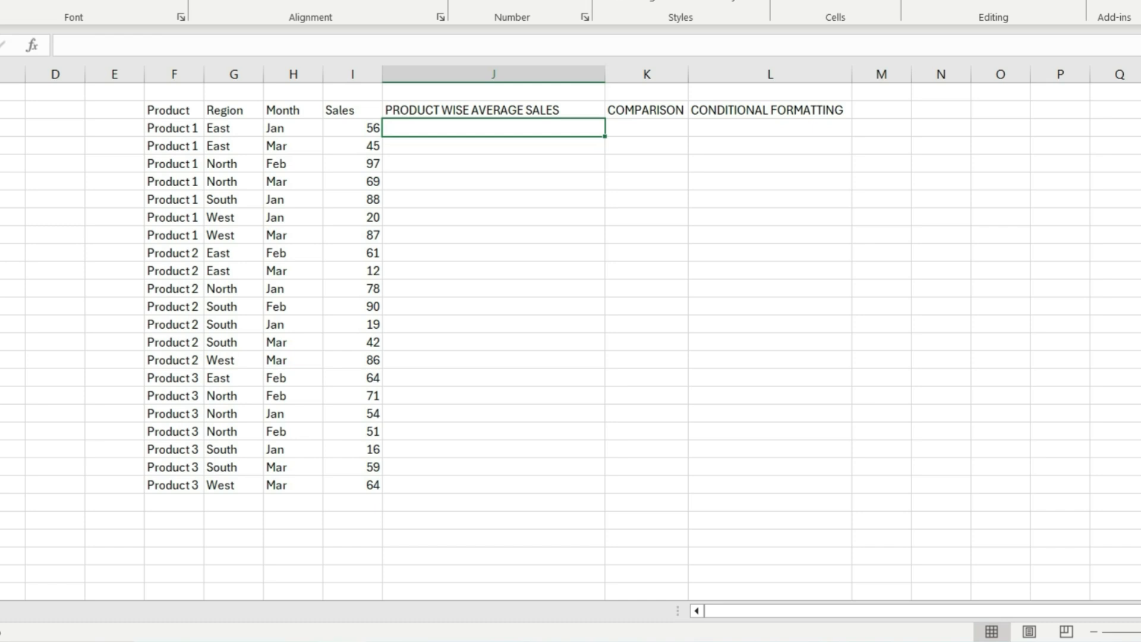
{"action": "type", "text": "66"}
{"action": "key", "text": "Tab"}
- Enter the comparison formula =I3>J3 in cell K3 to test whether sales exceed the product average
{"action": "type", "text": "="}
{"action": "key", "text": "Left"}
{"action": "key", "text": "Left"}
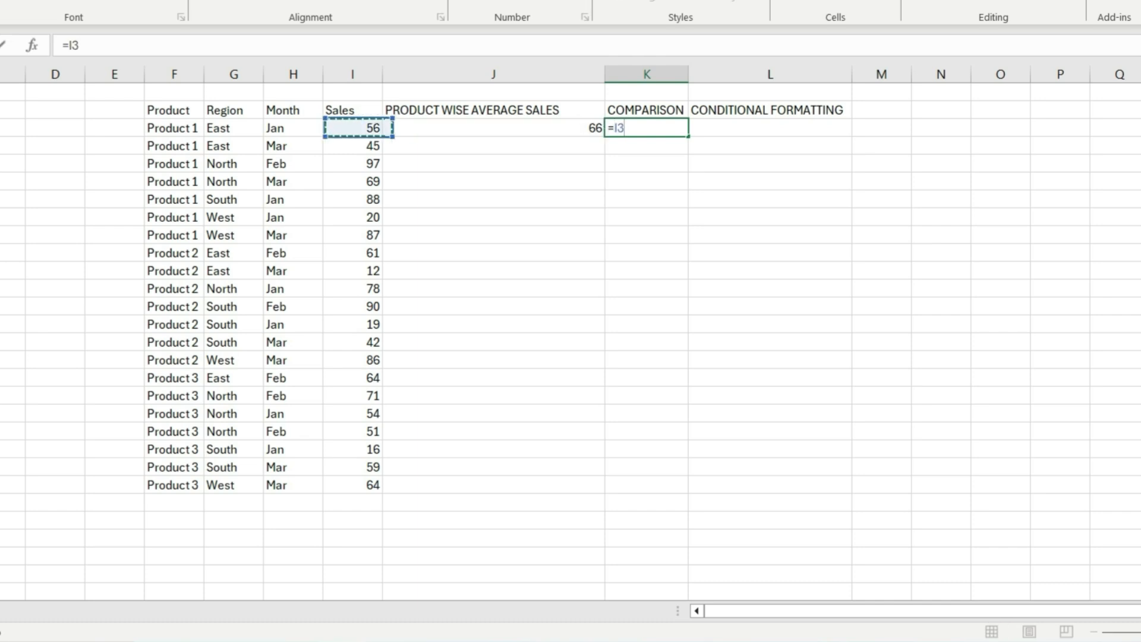
{"action": "type", "text": ">"}
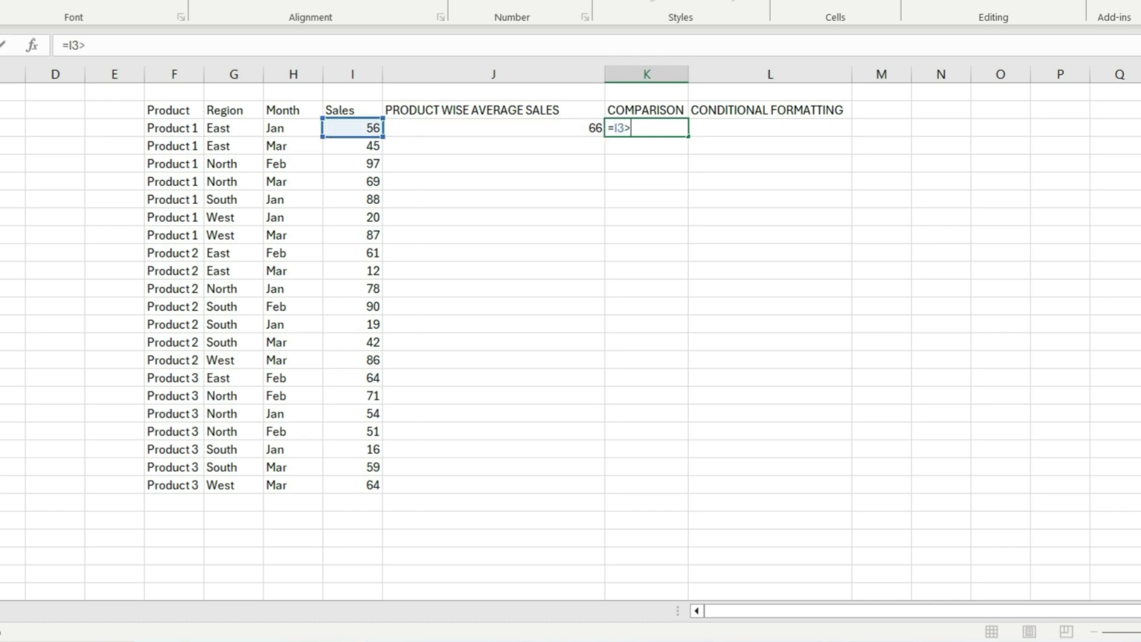
{"action": "key", "text": "Left"}
{"action": "key", "text": "Return"}
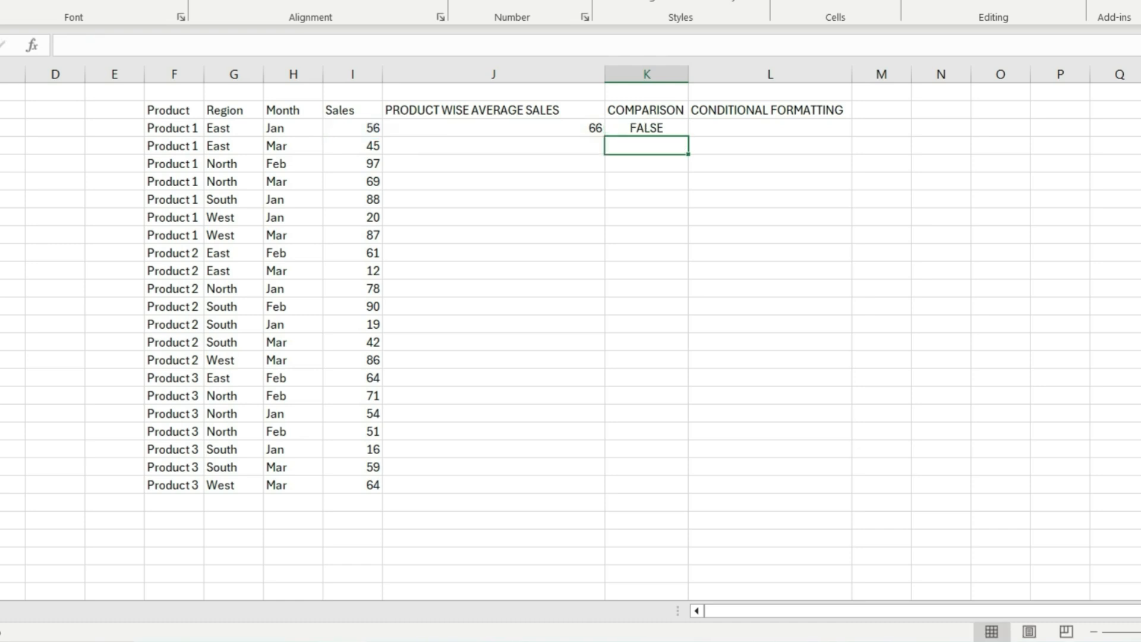
- Look over the first data row's cells across all columns and the extent of the whole sales table
{"action": "key", "text": "Left"}
{"action": "key", "text": "Left"}
{"action": "key", "text": "Left"}
{"action": "key", "text": "Left"}
{"action": "key", "text": "Left"}
{"action": "key", "text": "Up"}
{"action": "key", "text": "Right"}
{"action": "key", "text": "Right"}
{"action": "key", "text": "Right"}
{"action": "key", "text": "Left"}
{"action": "key", "text": "Left"}
{"action": "key", "text": "Left"}
{"action": "key", "text": "Right"}
{"action": "key", "text": "Right"}
{"action": "key", "text": "Right"}
{"action": "key", "text": "Right"}
{"action": "key", "text": "Right"}
{"action": "key", "text": "Right"}
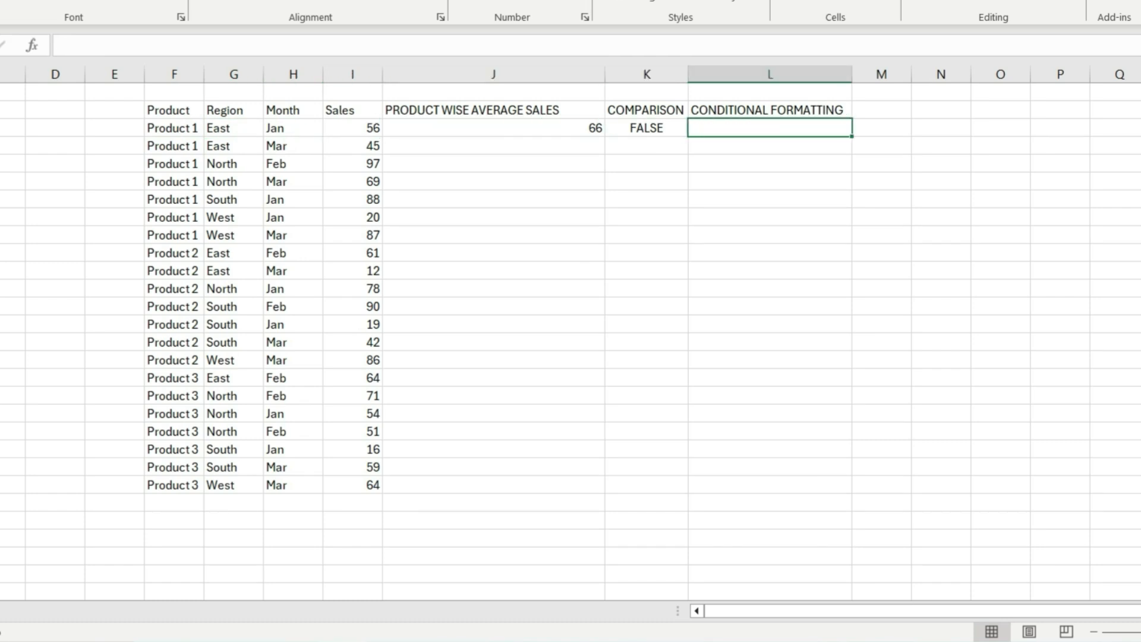
{"action": "left_click_drag", "start_coordinate": [175, 110], "coordinate": [353, 485]}
{"action": "left_click", "coordinate": [352, 342]}
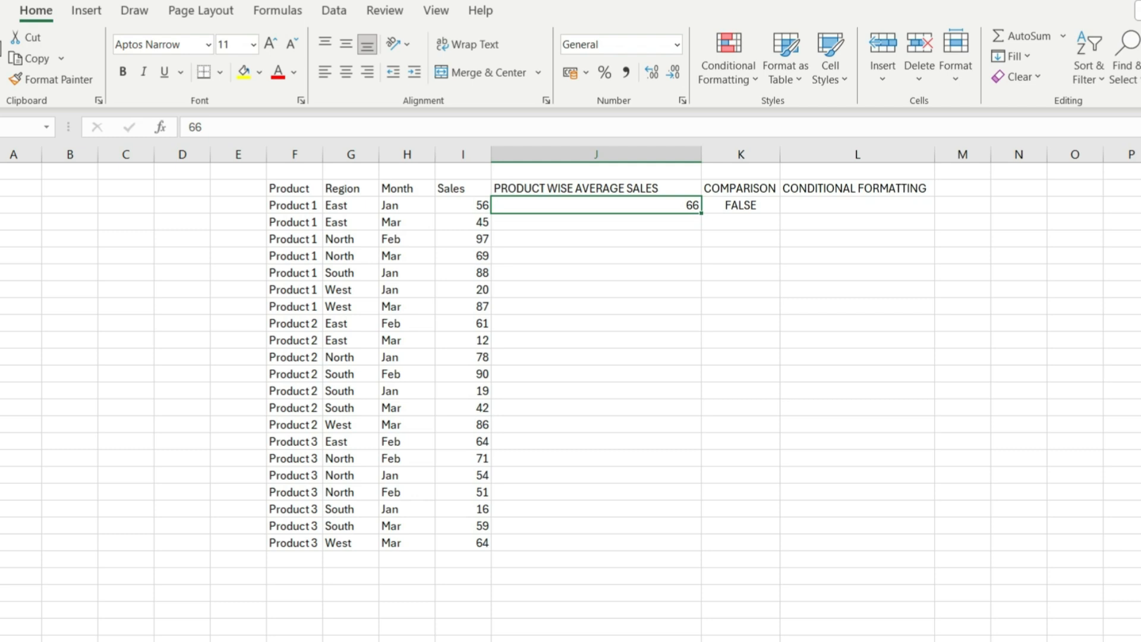
- Replace the value in cell J3 with the formula =AVERAGE(I3:I23)
{"action": "key", "text": "F2"}
{"action": "key", "text": "BackSpace"}
{"action": "key", "text": "BackSpace"}
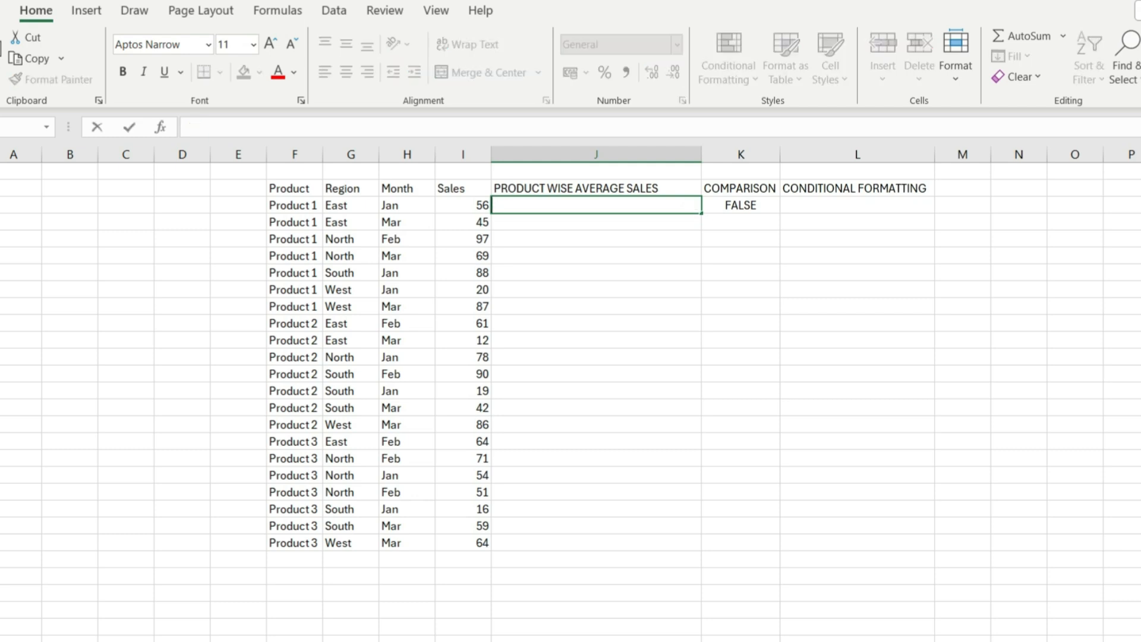
{"action": "type", "text": "=aver"}
{"action": "key", "text": "Tab"}
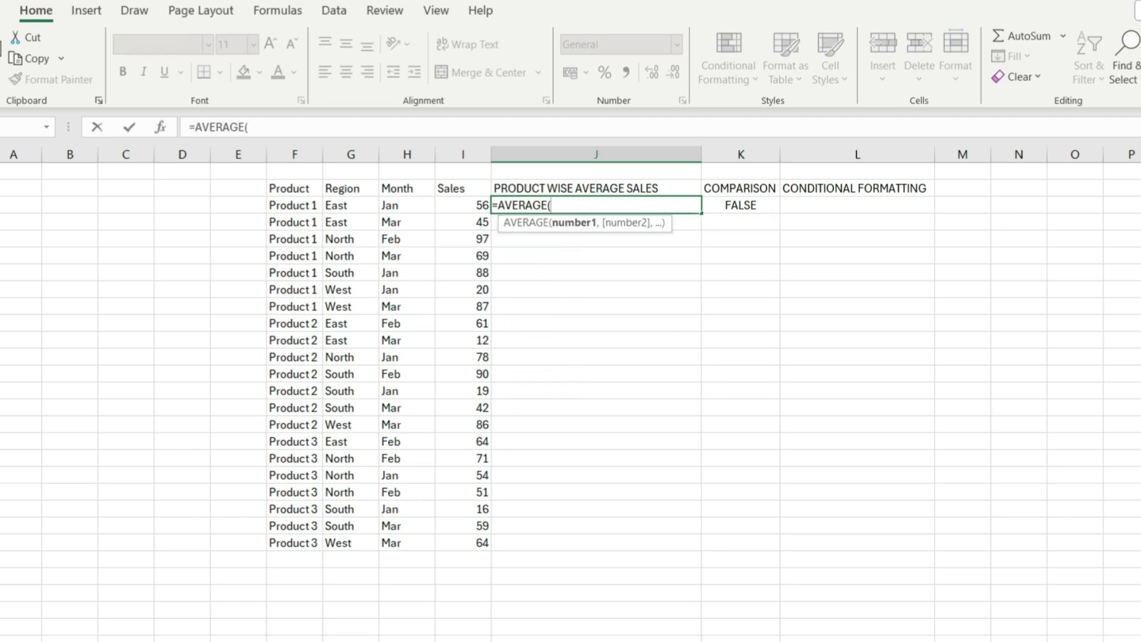
{"action": "left_click_drag", "start_coordinate": [463, 205], "coordinate": [463, 543]}
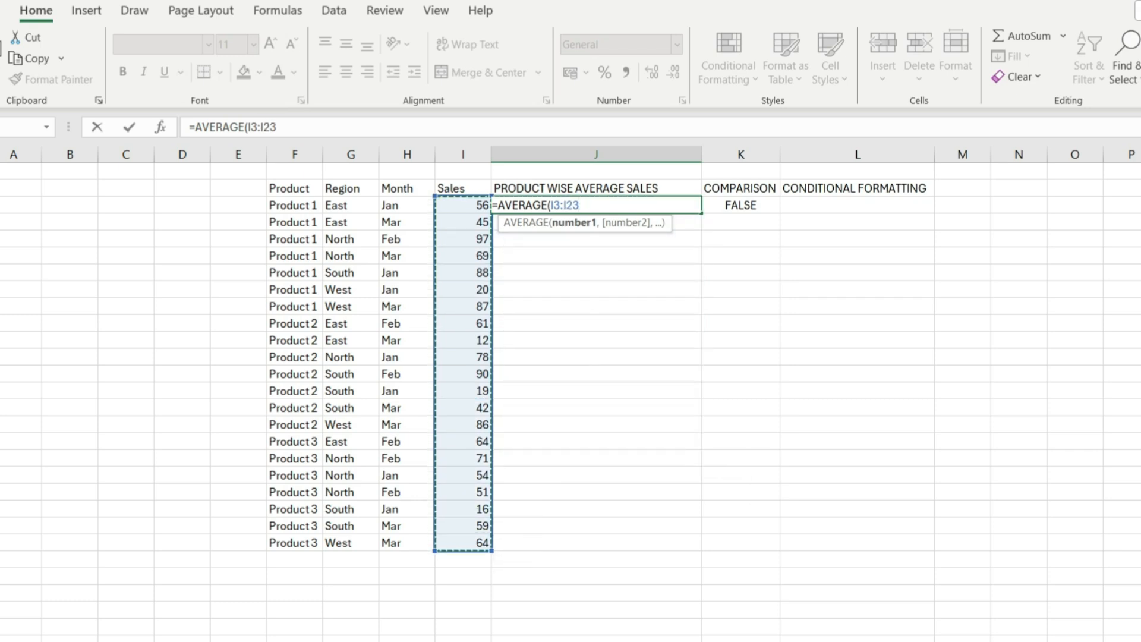
{"action": "type", "text": ")"}
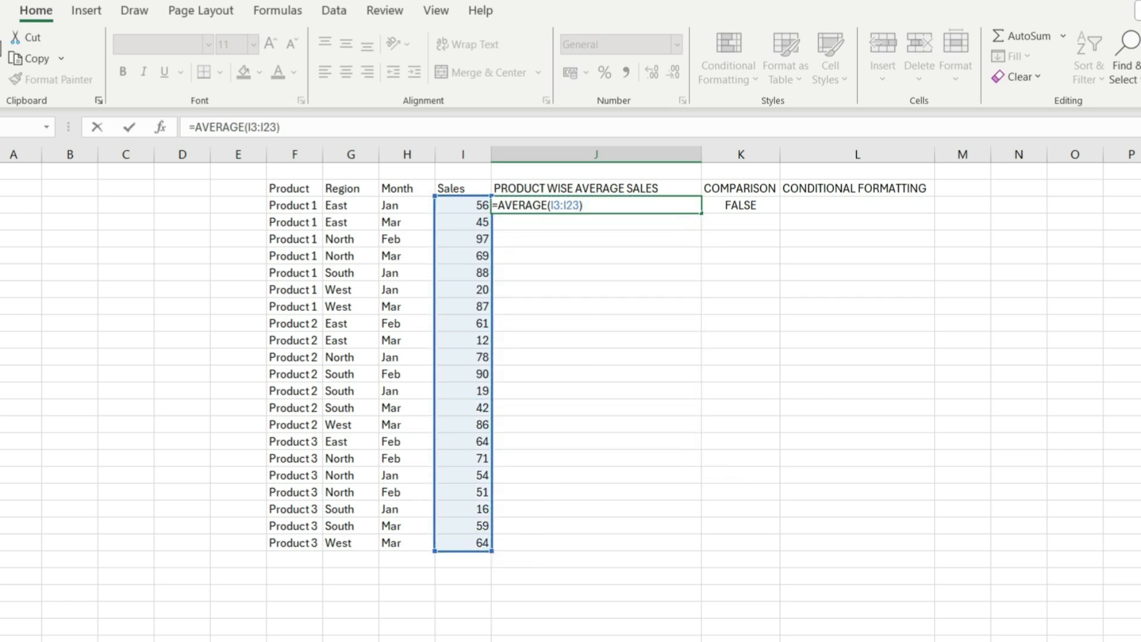
{"action": "key", "text": "Return"}
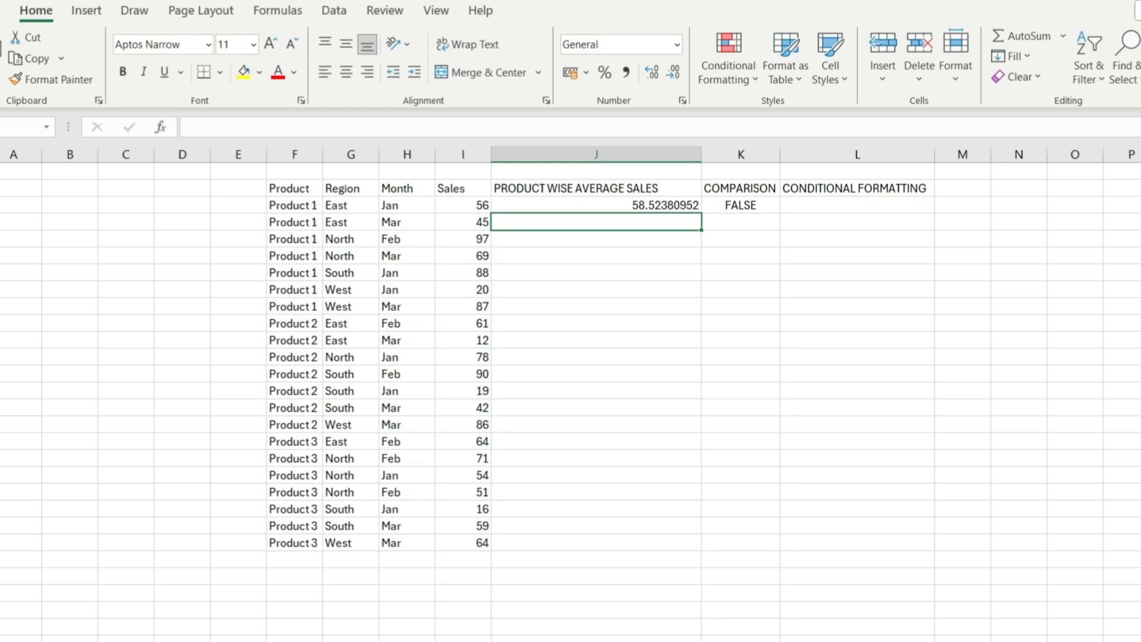
- Check the range used by the AVERAGE formula in J3 against the Product 1 rows
{"action": "key", "text": "Up"}
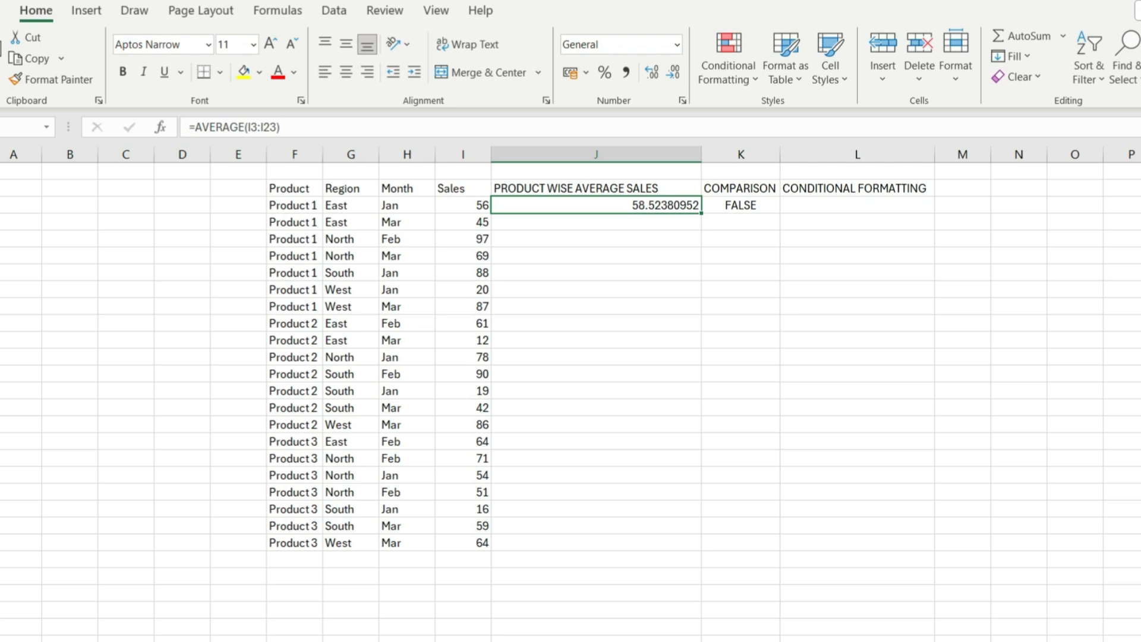
{"action": "key", "text": "ctrl+Left"}
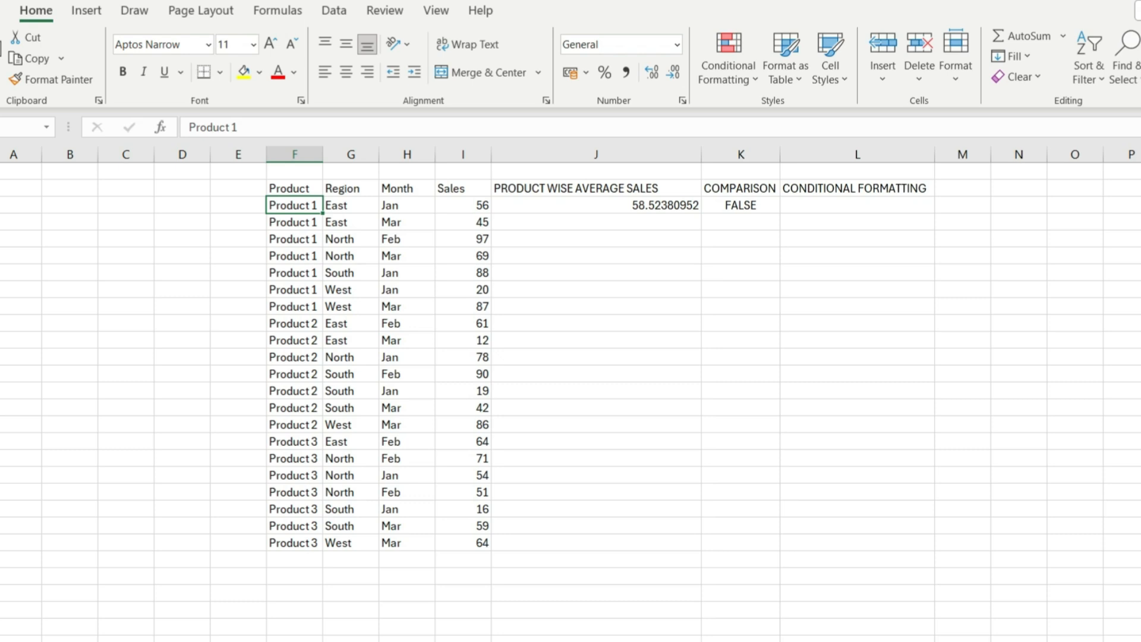
{"action": "left_click", "coordinate": [596, 205]}
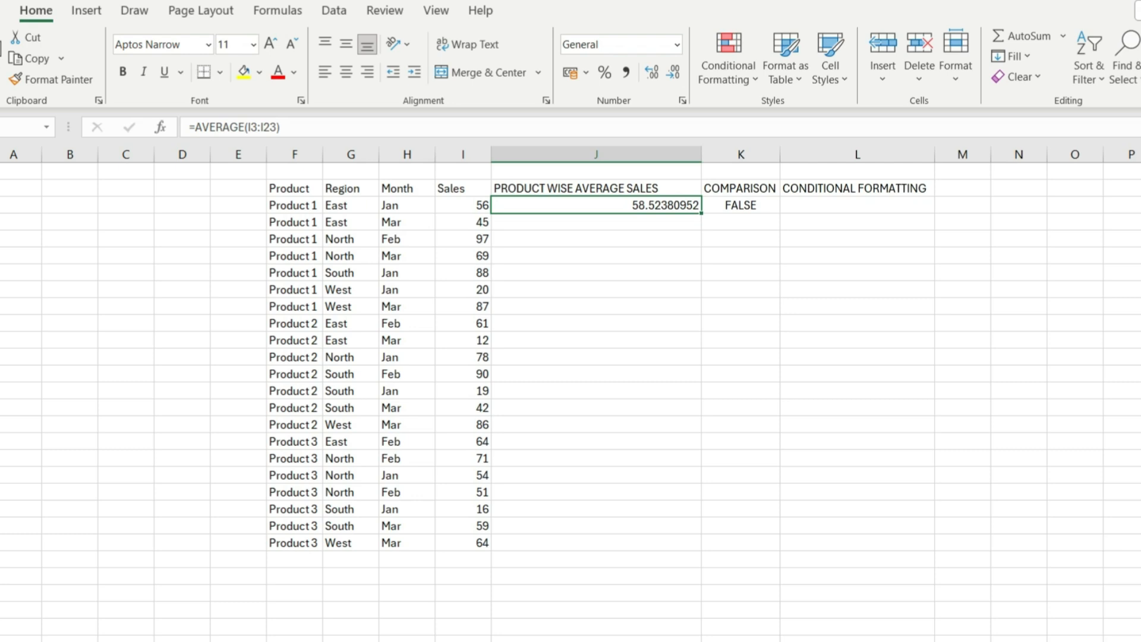
{"action": "double_click", "coordinate": [574, 205]}
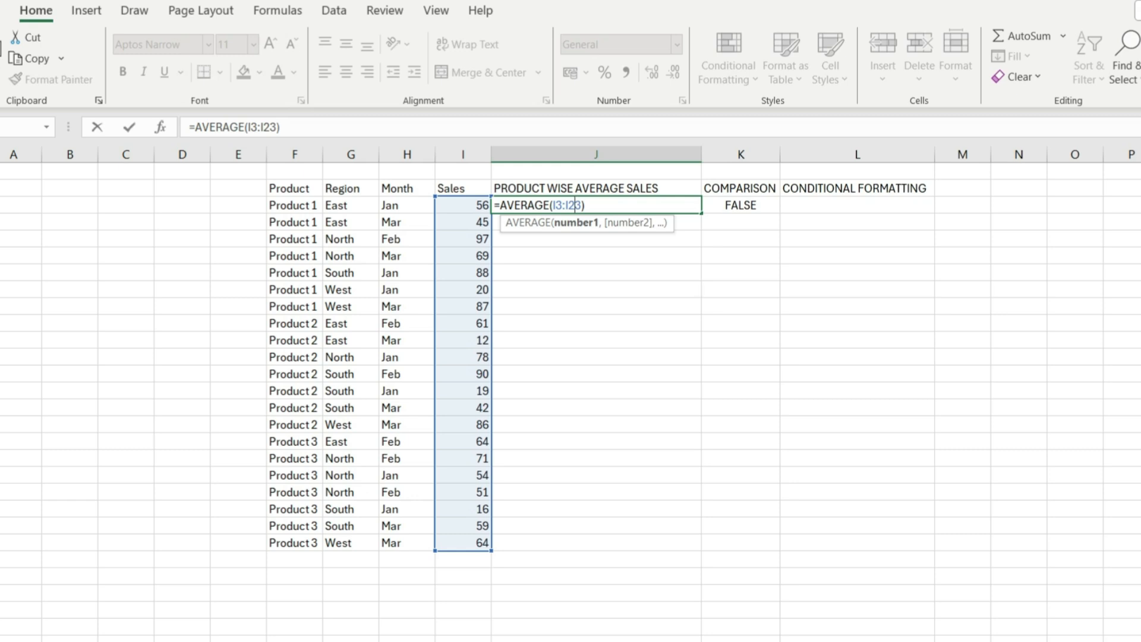
{"action": "left_click_drag", "start_coordinate": [294, 205], "coordinate": [295, 306]}
{"action": "key", "text": "Return"}
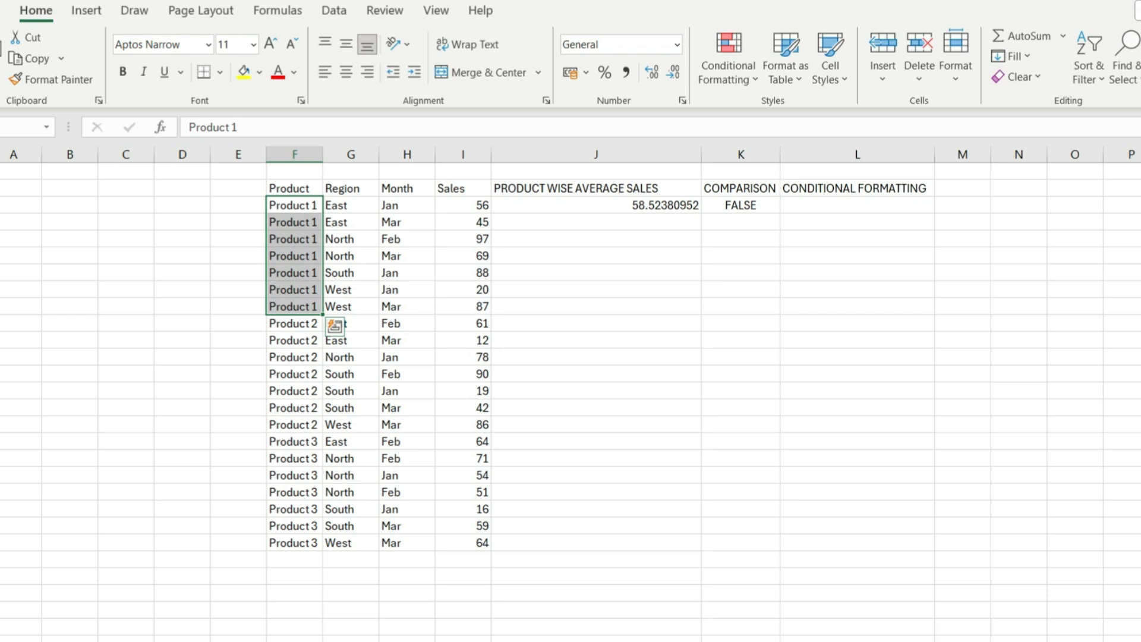
- Replace the formula in J3 with =AVERAGEIF(F3:F23,F3,I3:I23) to average the sales per product
{"action": "left_click", "coordinate": [596, 205]}
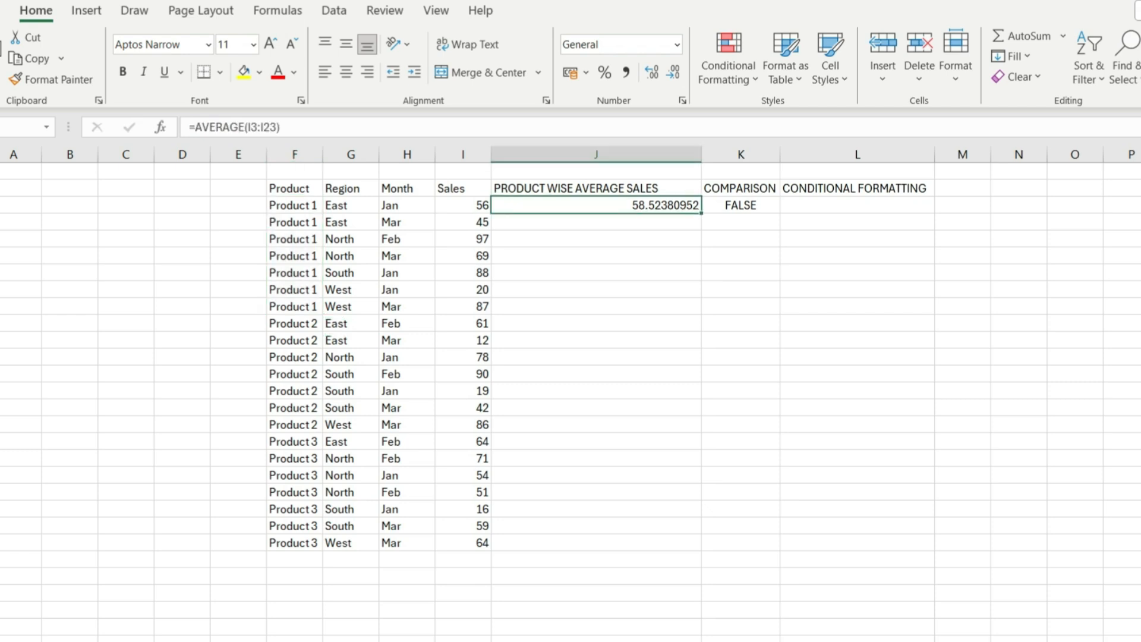
{"action": "type", "text": "=av"}
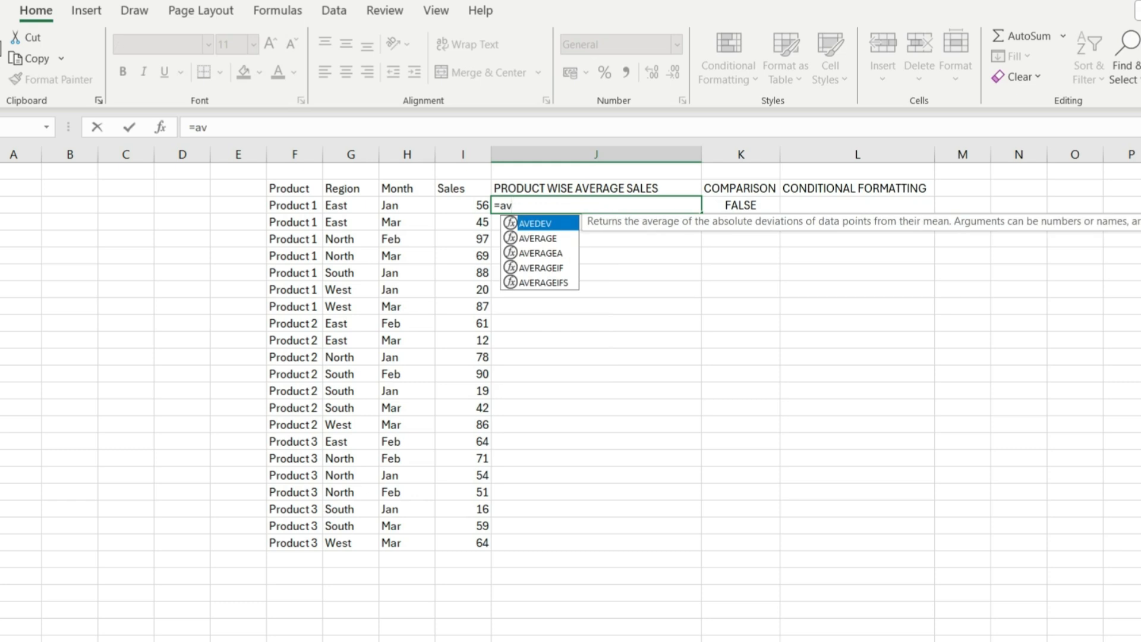
{"action": "key", "text": "Down"}
{"action": "key", "text": "Down"}
{"action": "key", "text": "Down"}
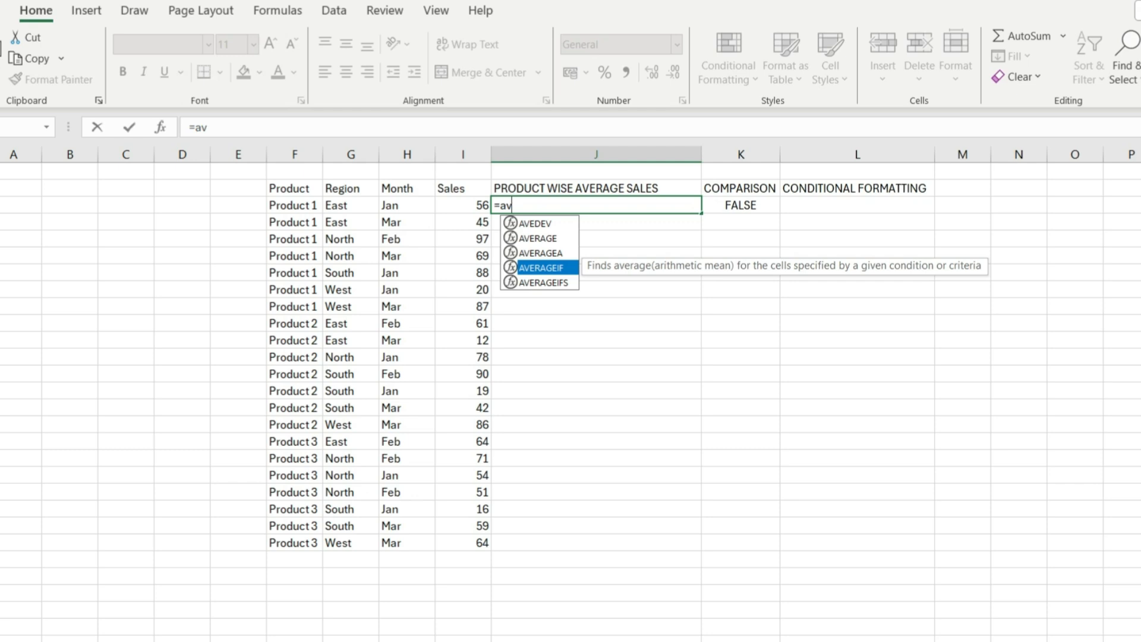
{"action": "key", "text": "Tab"}
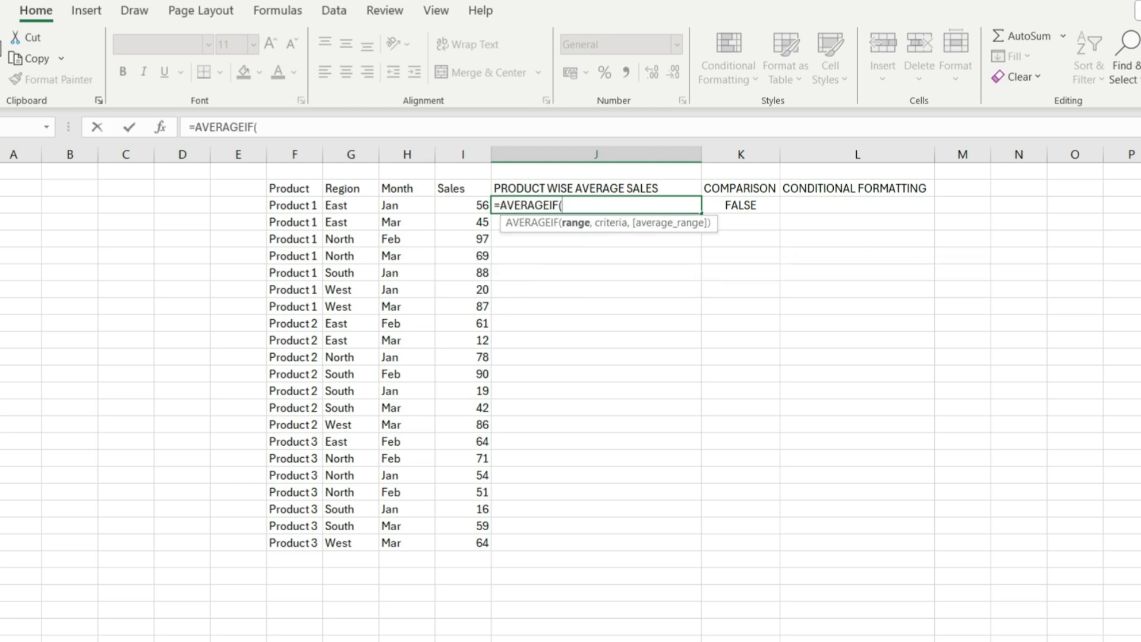
{"action": "left_click_drag", "start_coordinate": [291, 205], "coordinate": [310, 544]}
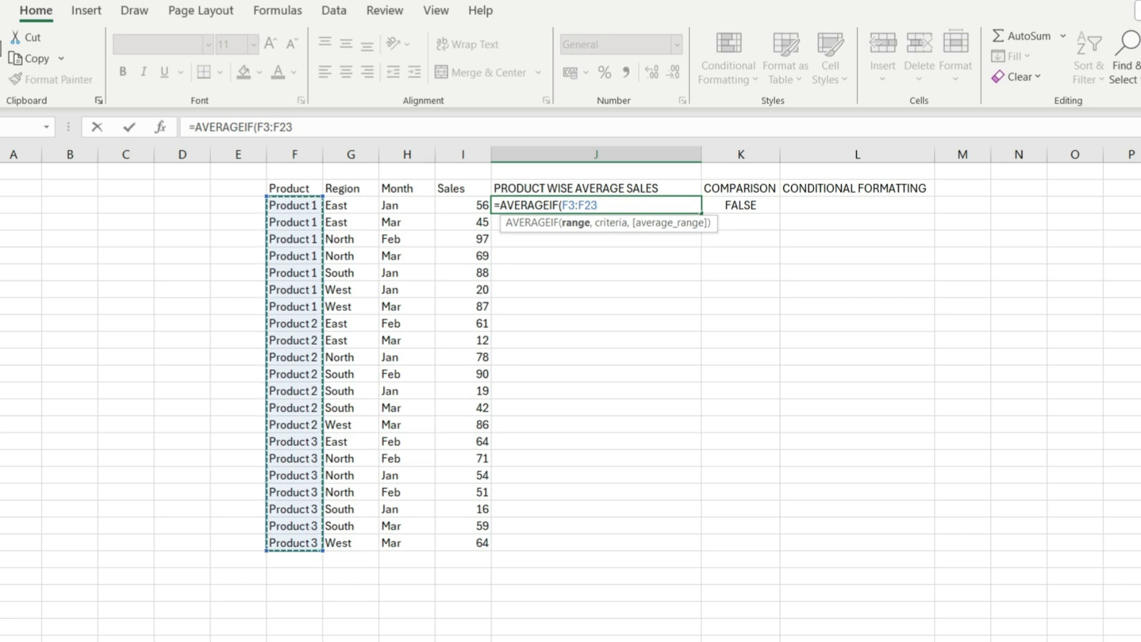
{"action": "type", "text": ","}
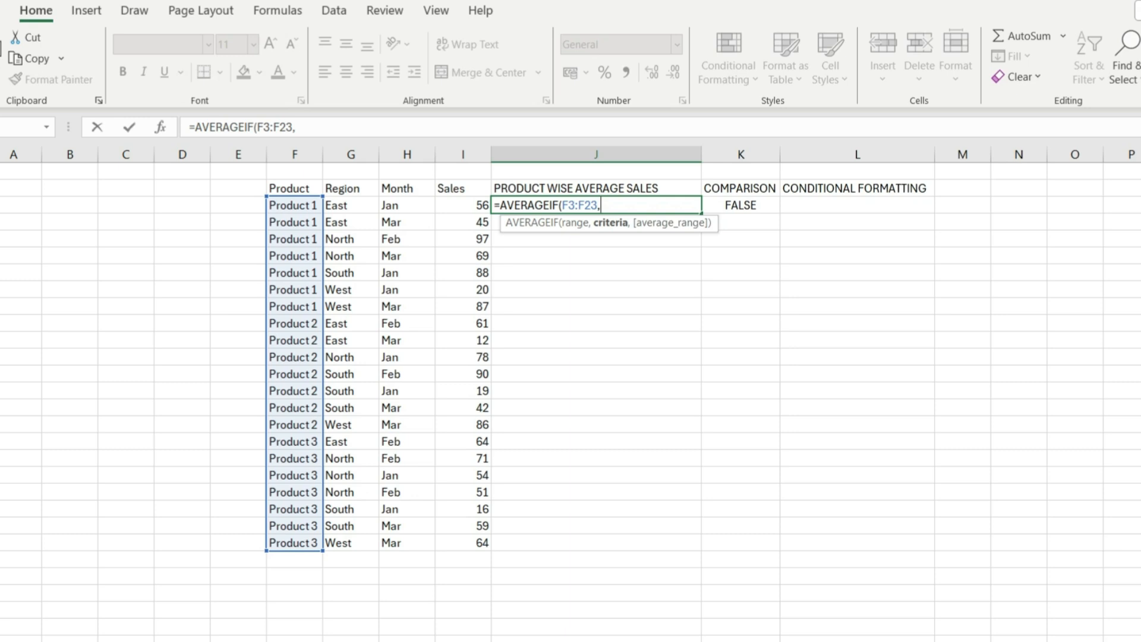
{"action": "left_click", "coordinate": [294, 205]}
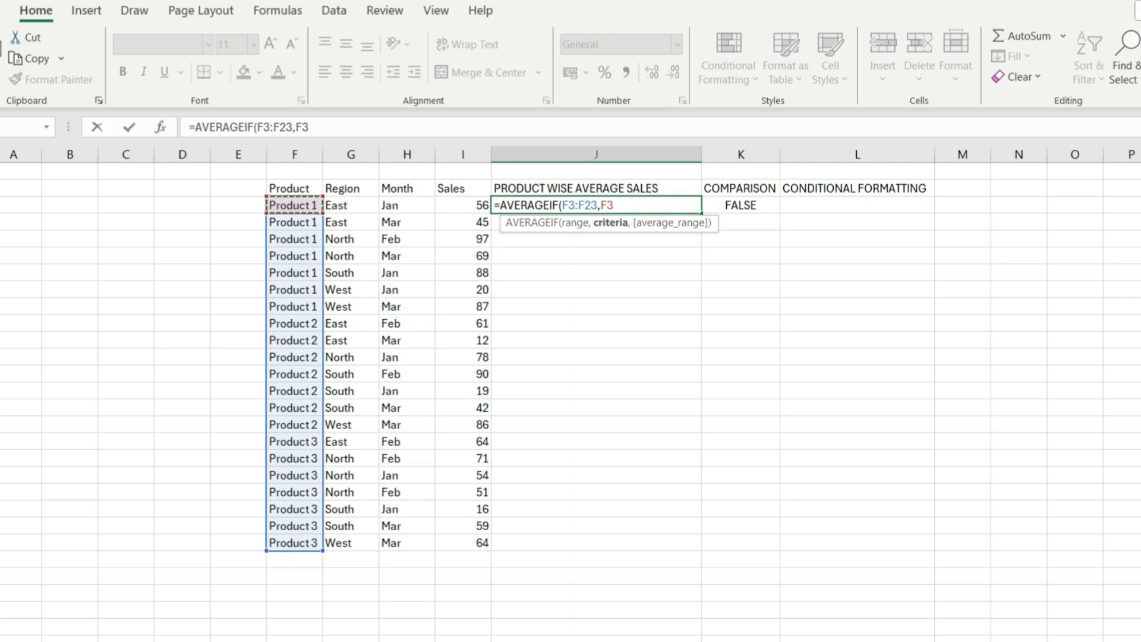
{"action": "type", "text": ","}
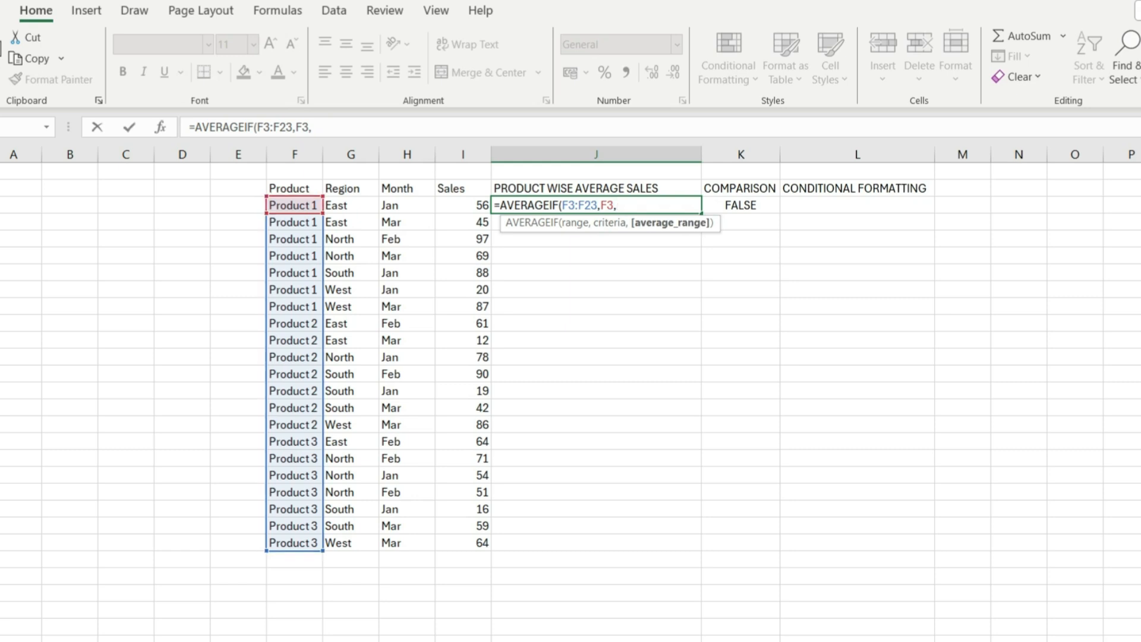
{"action": "left_click_drag", "start_coordinate": [469, 205], "coordinate": [469, 543]}
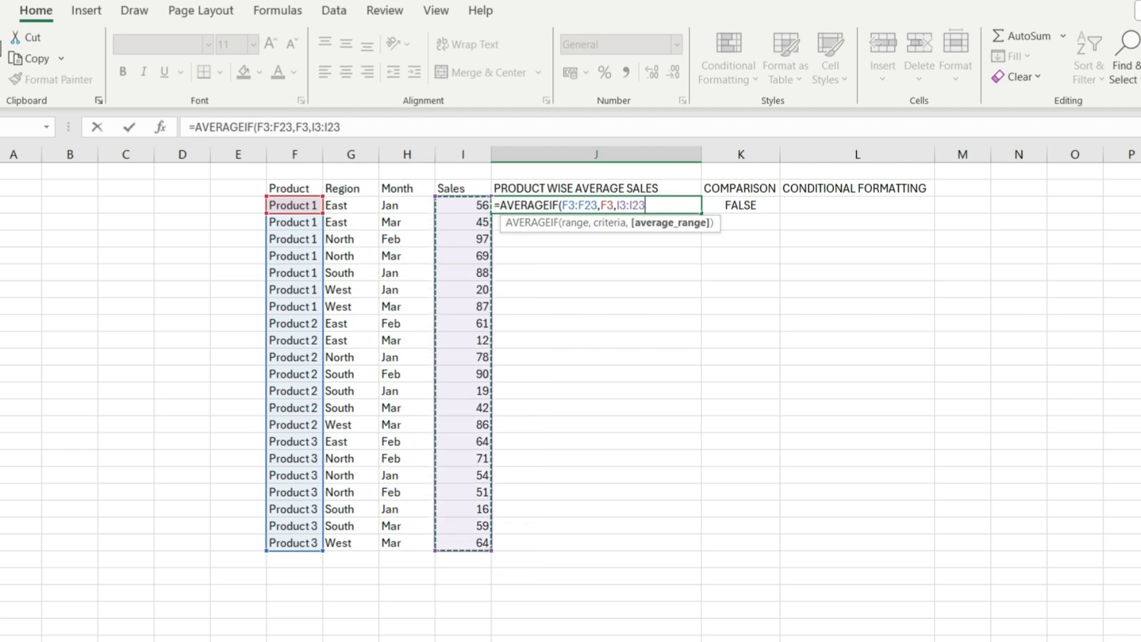
{"action": "type", "text": ")"}
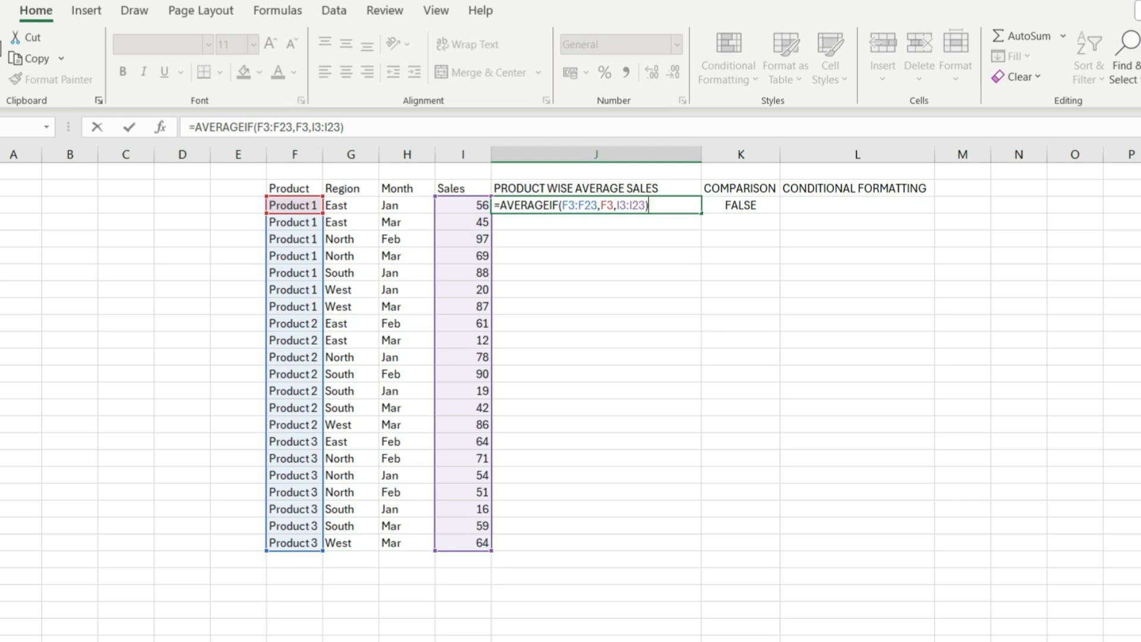
{"action": "key", "text": "Return"}
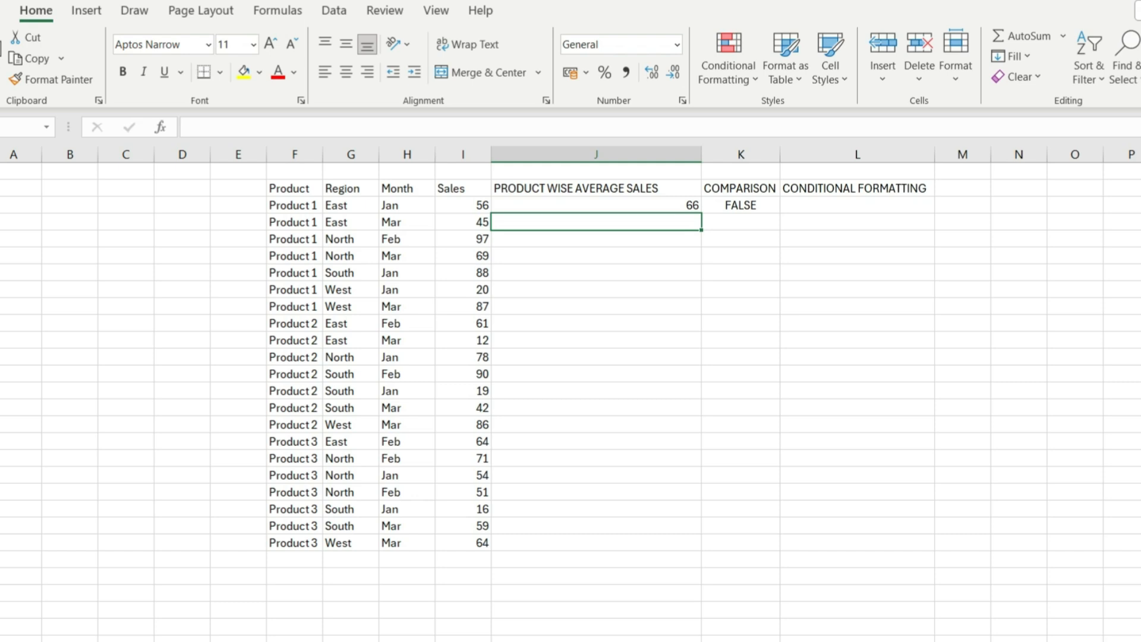
- Copy the AVERAGEIF formula from J3 into J4 and compare the cell references in both cells
{"action": "left_click", "coordinate": [596, 205]}
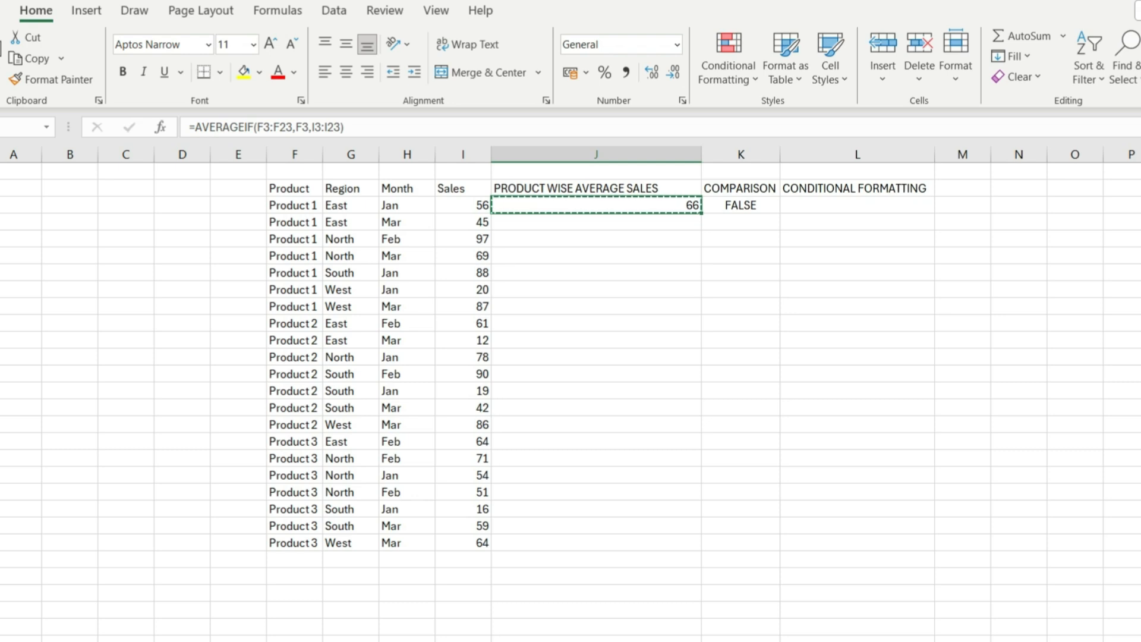
{"action": "left_click", "coordinate": [596, 222]}
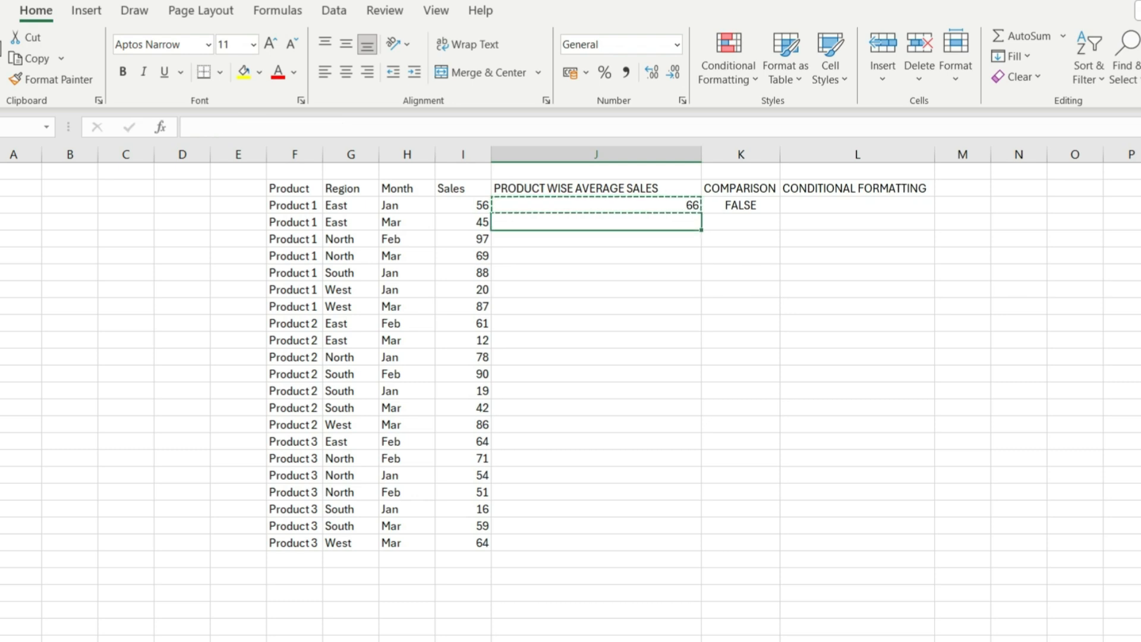
{"action": "key", "text": "ctrl+v"}
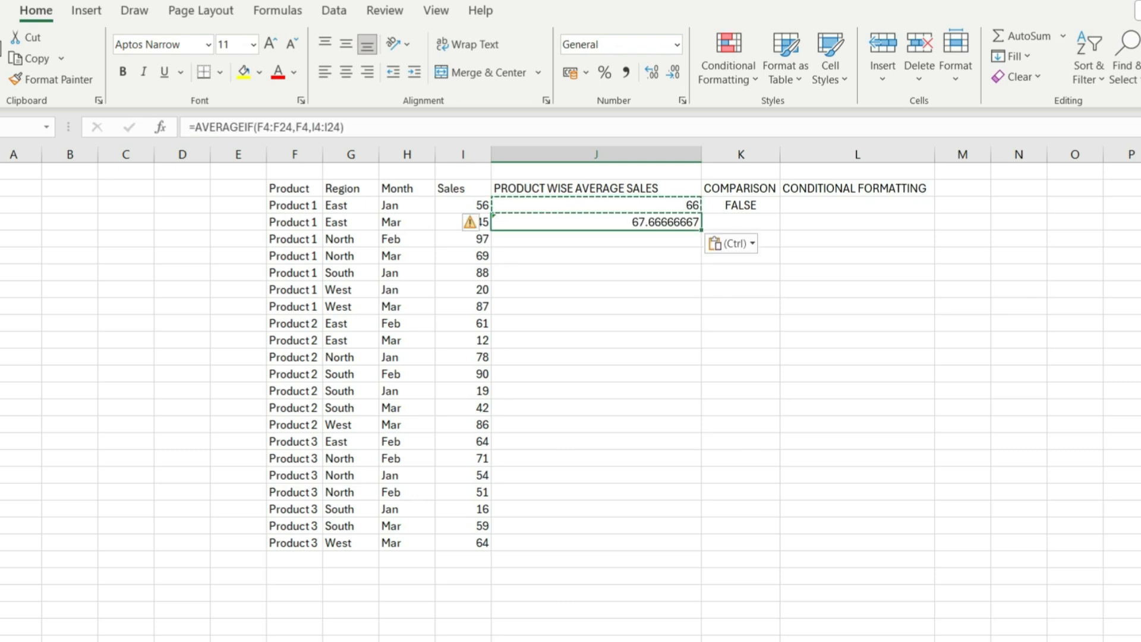
{"action": "left_click", "coordinate": [596, 206]}
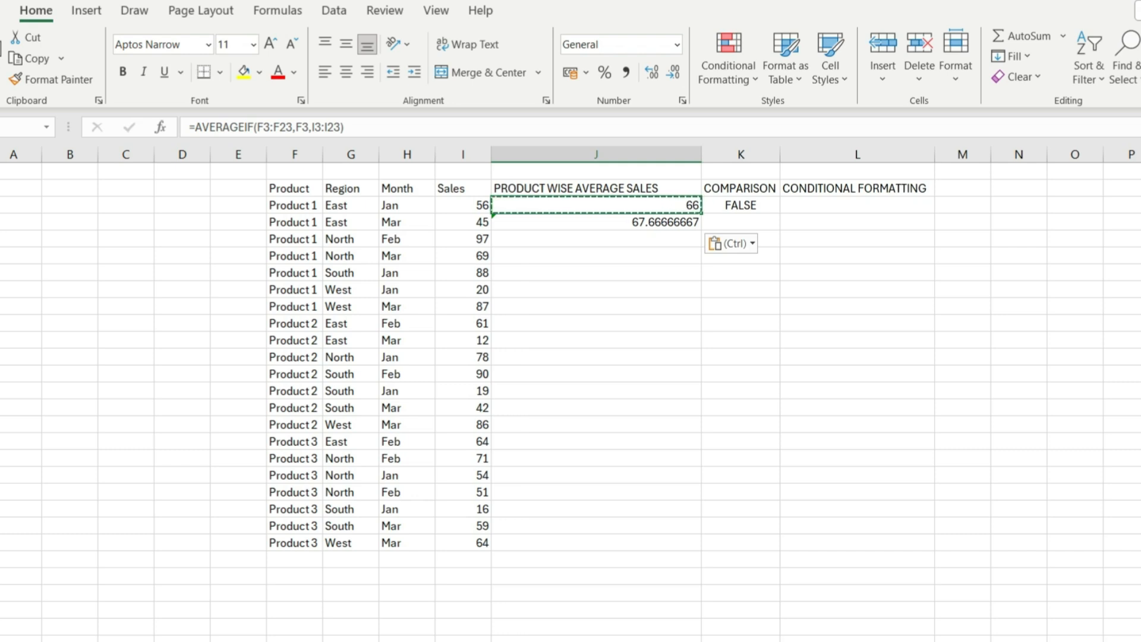
{"action": "left_click", "coordinate": [514, 221]}
{"action": "double_click", "coordinate": [514, 221]}
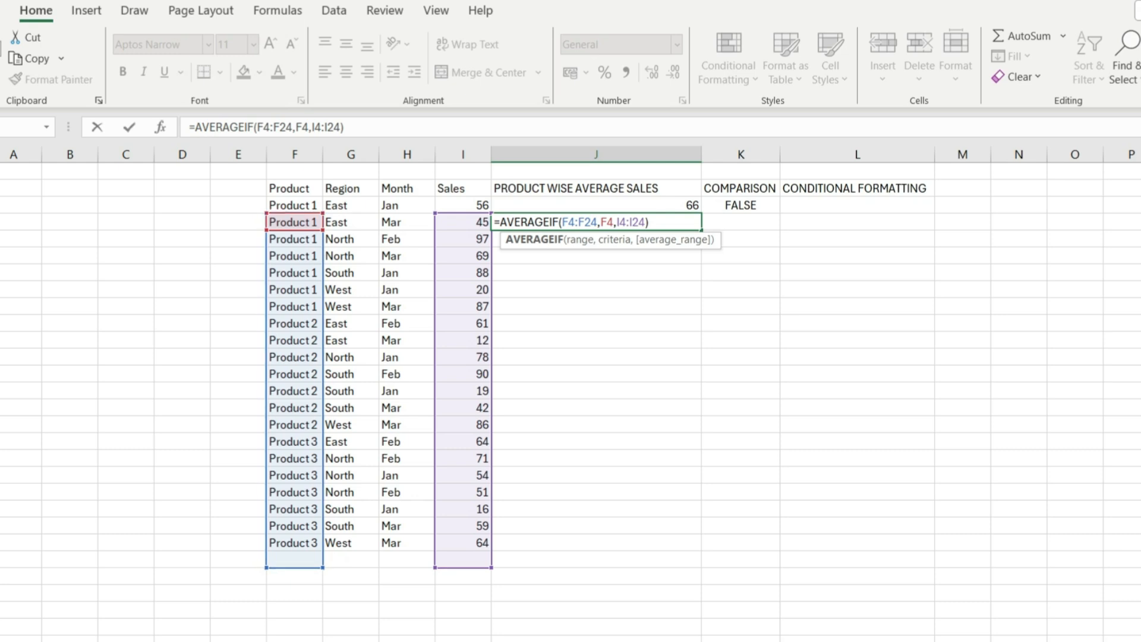
- Replace the formula in J3 with =AVERAGEIF($F$3:$F$23,F3,$I$3:$I$23), locking both ranges as absolute references
{"action": "left_click", "coordinate": [596, 205]}
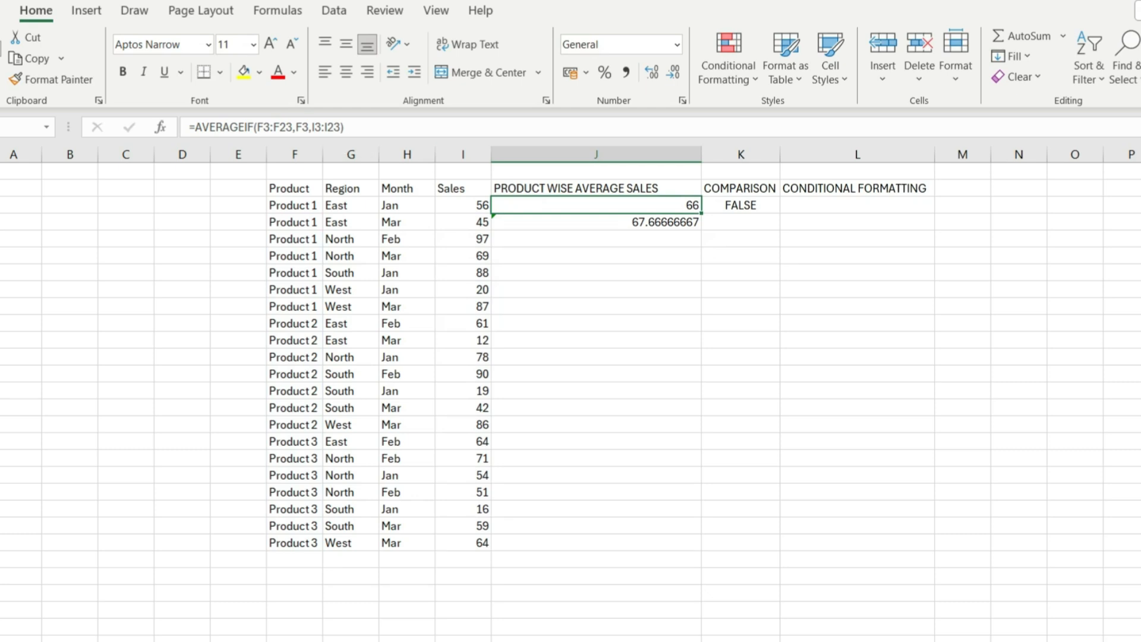
{"action": "key", "text": "Delete"}
{"action": "type", "text": "=aver"}
{"action": "key", "text": "Down"}
{"action": "key", "text": "Down"}
{"action": "key", "text": "Tab"}
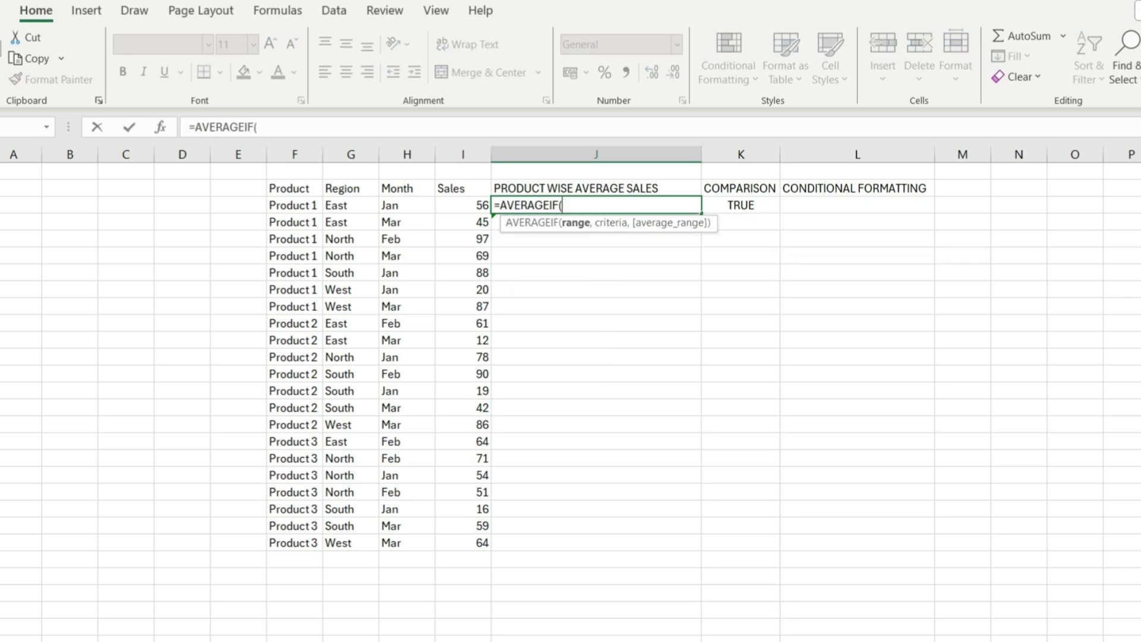
{"action": "left_click_drag", "start_coordinate": [295, 205], "coordinate": [294, 543]}
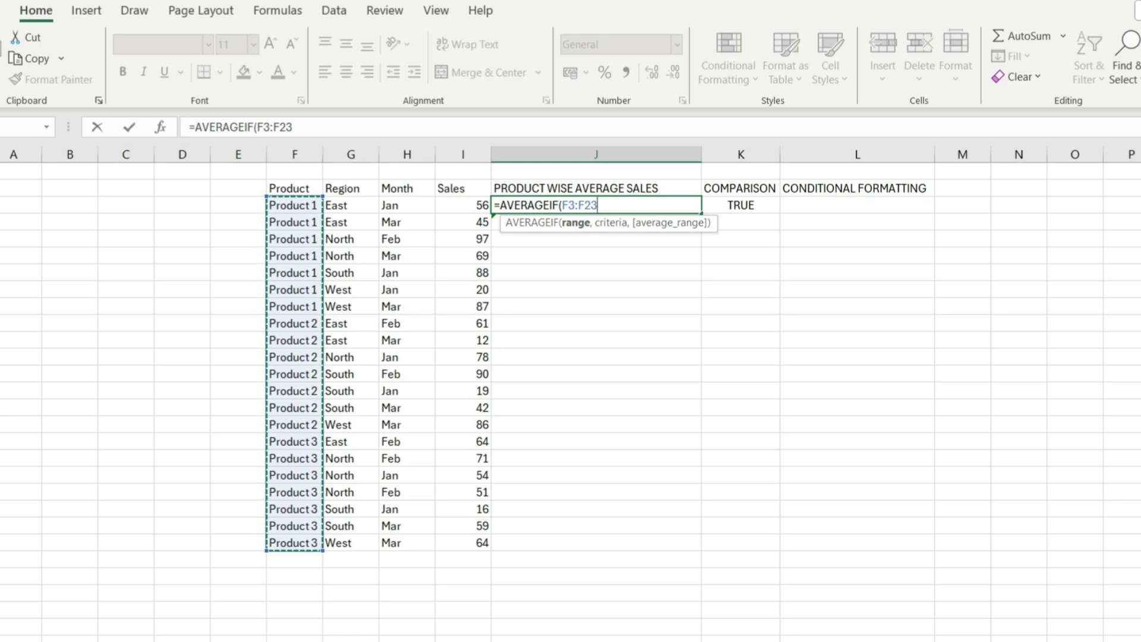
{"action": "key", "text": "F4"}
{"action": "type", "text": ","}
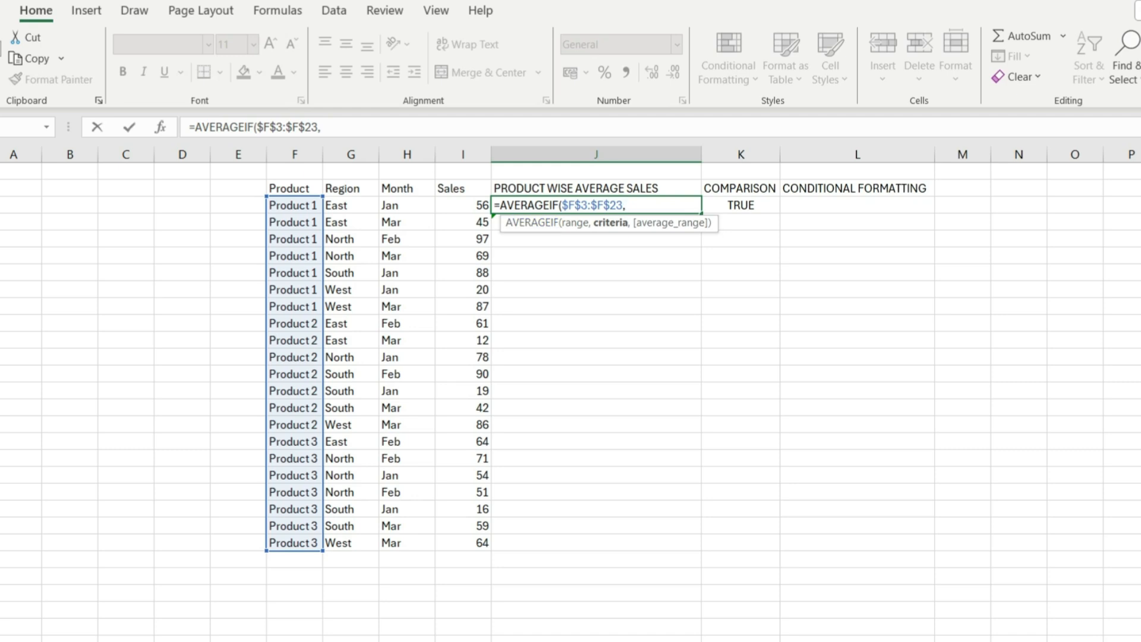
{"action": "left_click", "coordinate": [294, 206]}
{"action": "type", "text": ","}
{"action": "left_click_drag", "start_coordinate": [464, 205], "coordinate": [464, 542]}
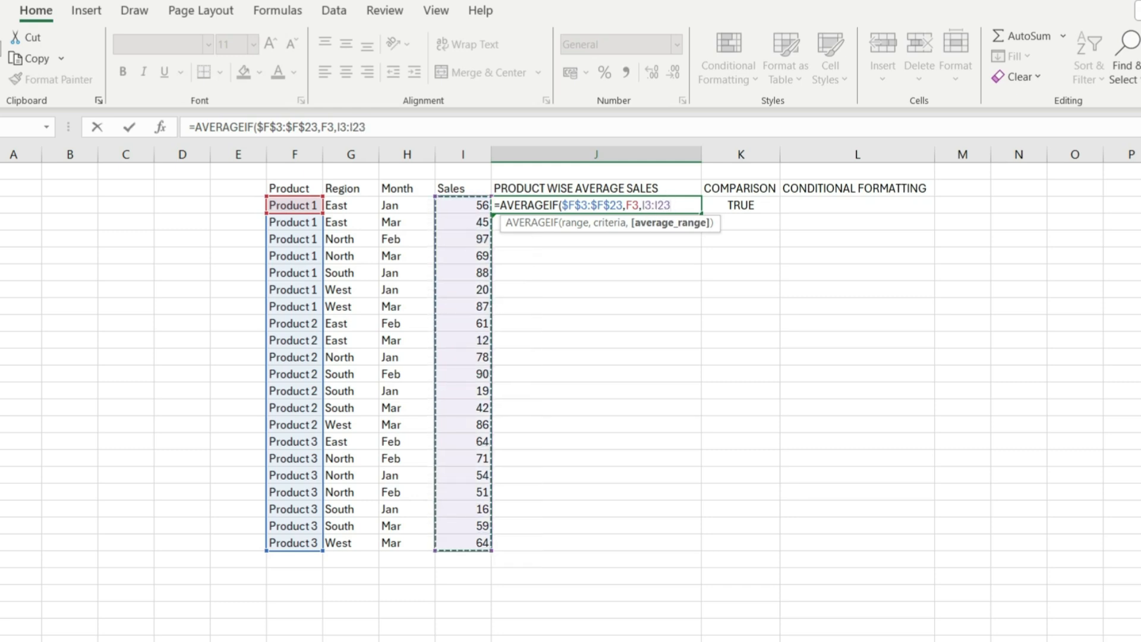
{"action": "key", "text": "F4"}
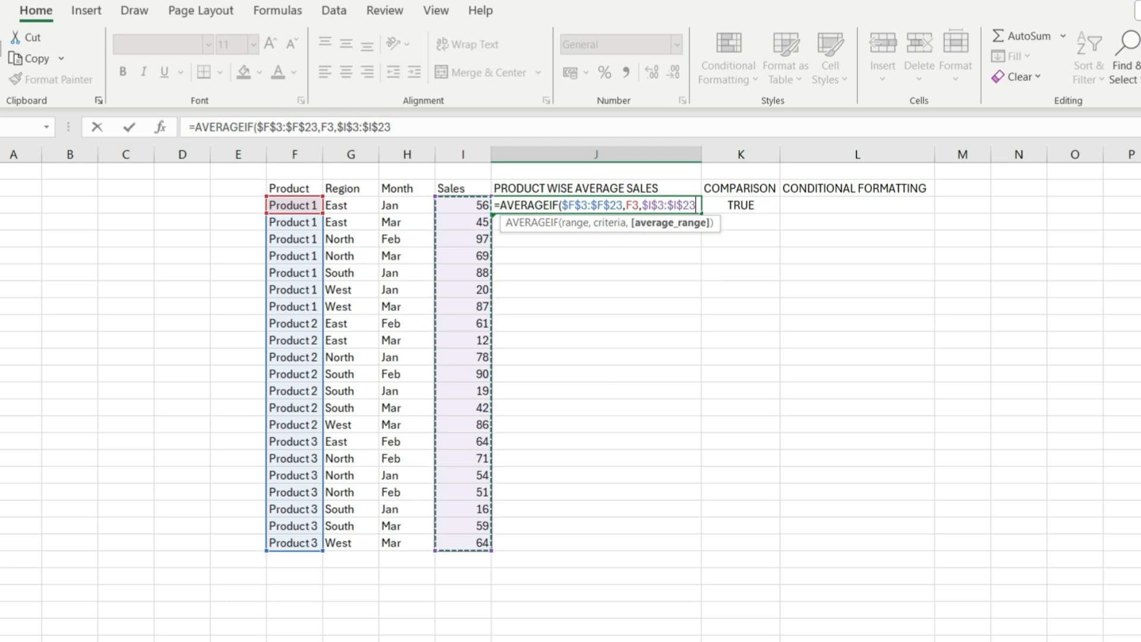
{"action": "type", "text": ")"}
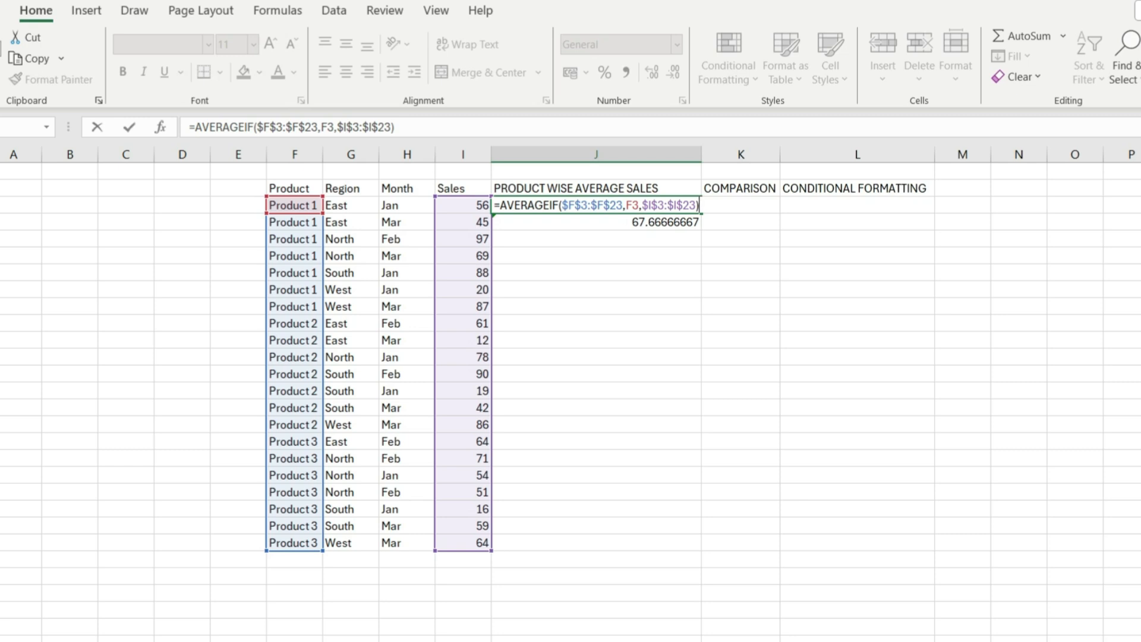
{"action": "key", "text": "Return"}
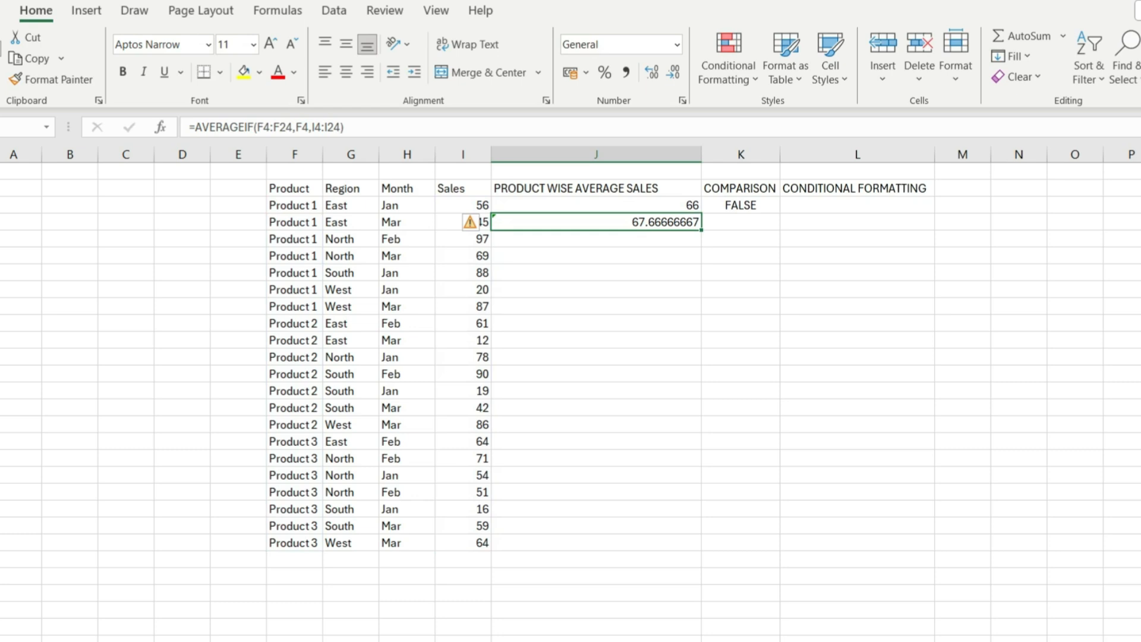
- Fill the AVERAGEIF formula from J3 down to J23 and review the averages for the Product 1 rows
{"action": "left_click", "coordinate": [596, 205]}
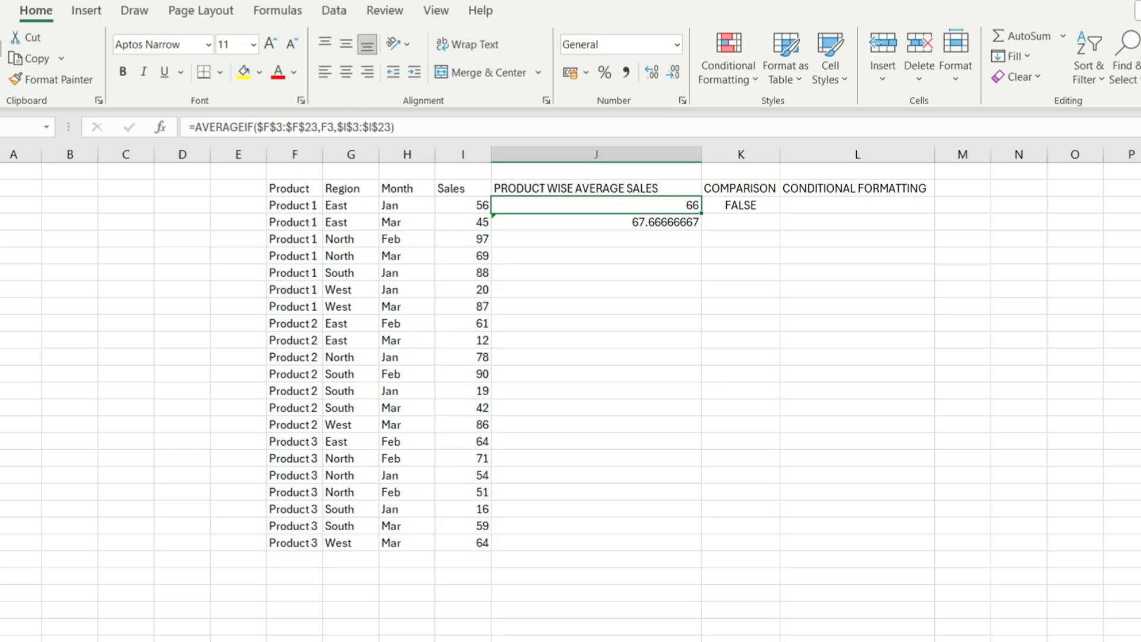
{"action": "left_click_drag", "start_coordinate": [701, 212], "coordinate": [701, 546]}
{"action": "left_click", "coordinate": [596, 391]}
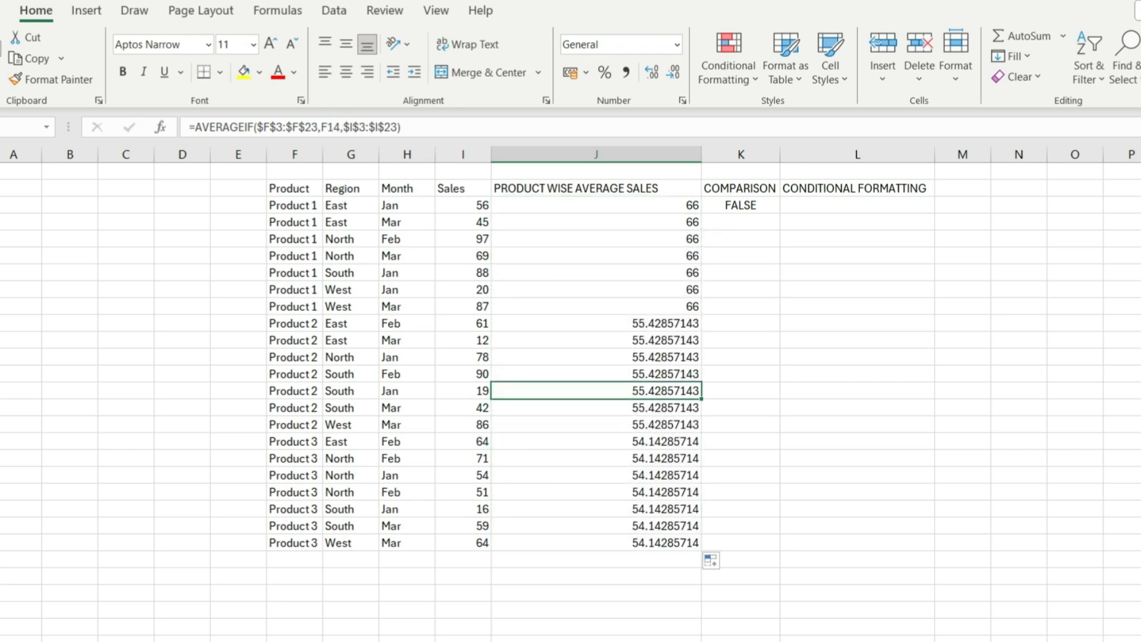
{"action": "left_click_drag", "start_coordinate": [597, 205], "coordinate": [596, 306]}
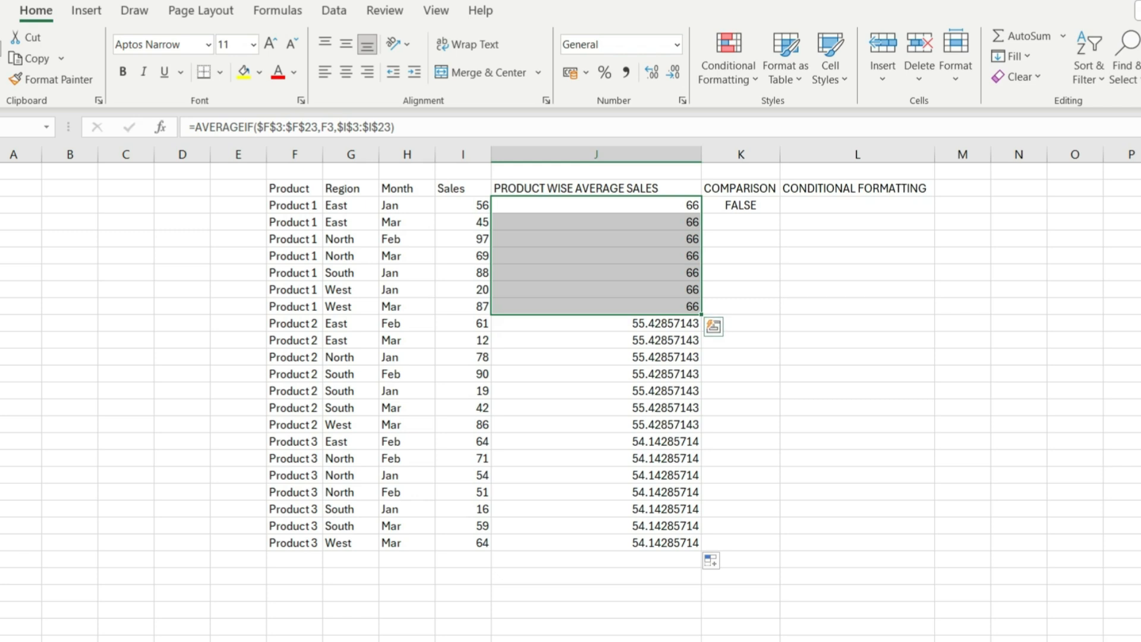
- Fill the comparison formula from K3 down to K23 and check its results against the sales and averages
{"action": "left_click", "coordinate": [740, 205]}
{"action": "double_click", "coordinate": [781, 214]}
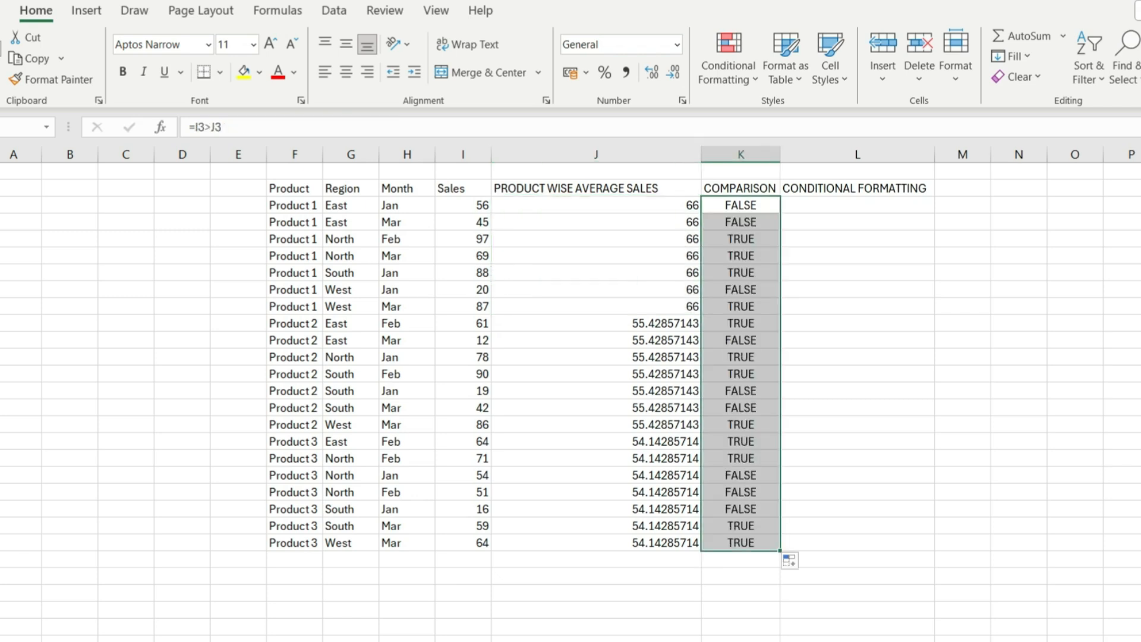
{"action": "left_click", "coordinate": [740, 205]}
{"action": "left_click_drag", "start_coordinate": [463, 205], "coordinate": [597, 222]}
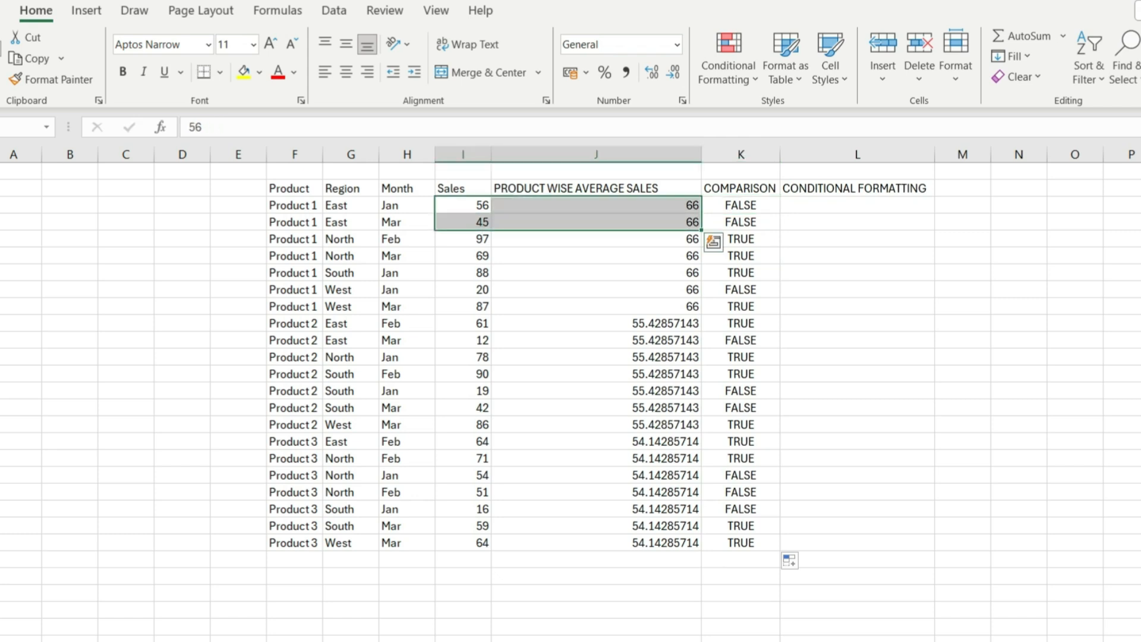
{"action": "left_click_drag", "start_coordinate": [463, 239], "coordinate": [596, 273]}
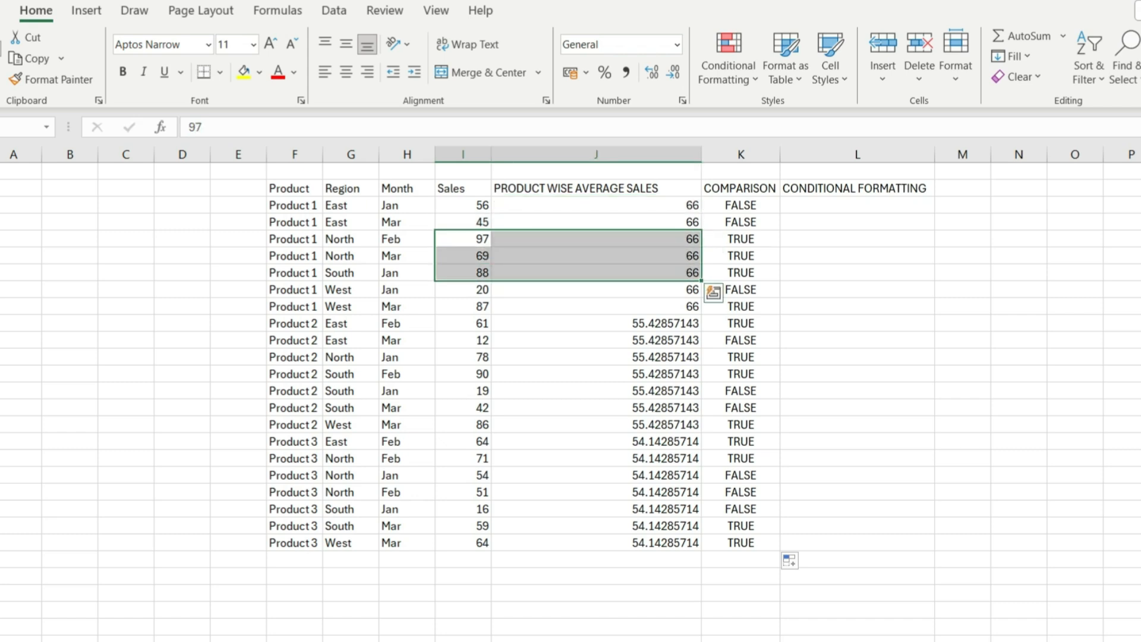
{"action": "left_click_drag", "start_coordinate": [740, 205], "coordinate": [740, 542]}
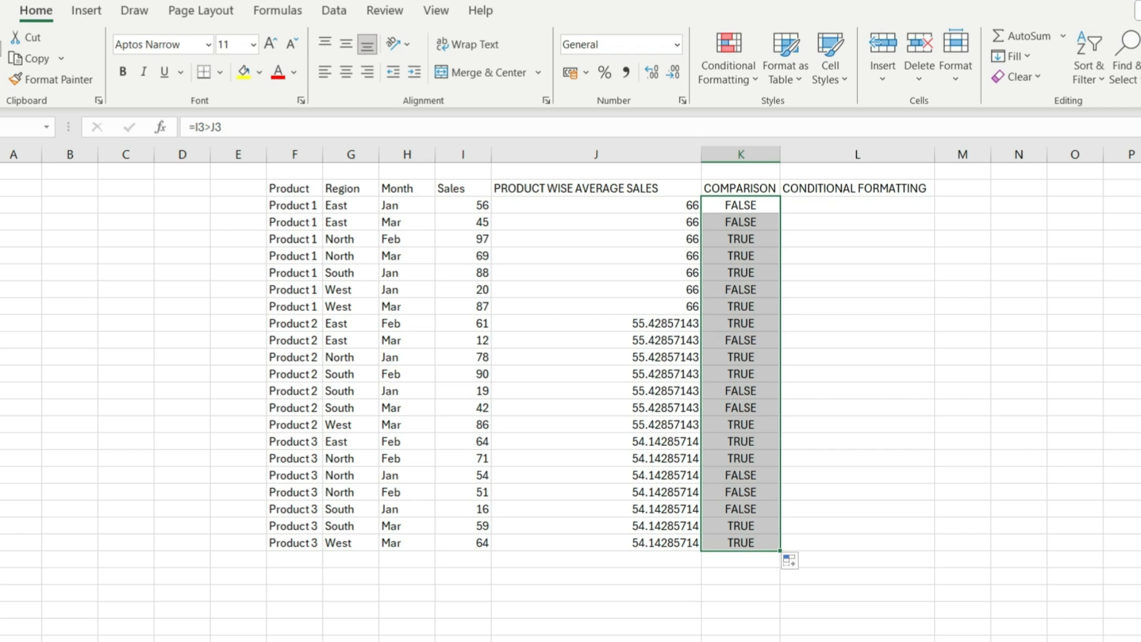
- Extend the formula in J3 to =I3>AVERAGEIF($F$3:$F$23,F3,$I$3:$I$23) and fill it down to J23
{"action": "left_click", "coordinate": [596, 205]}
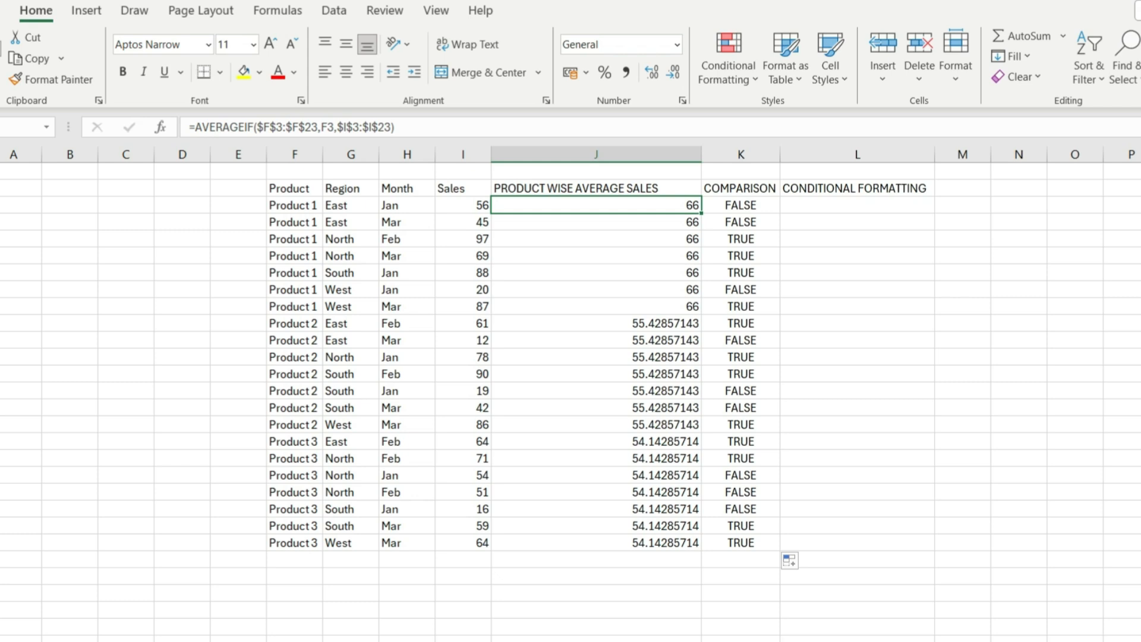
{"action": "left_click", "coordinate": [741, 205]}
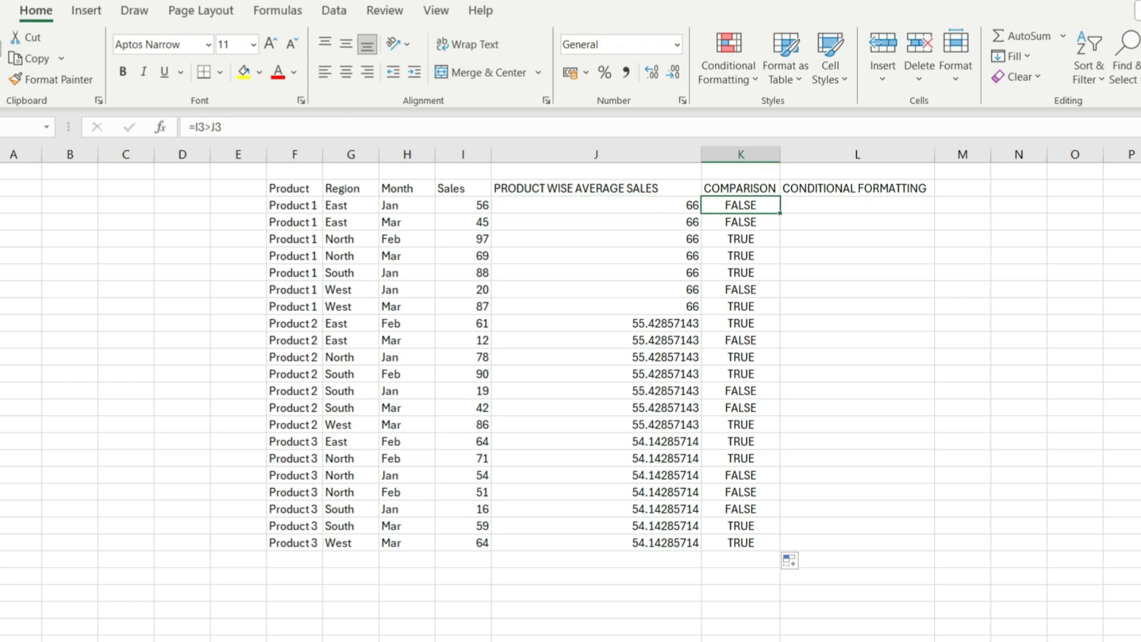
{"action": "left_click", "coordinate": [463, 205]}
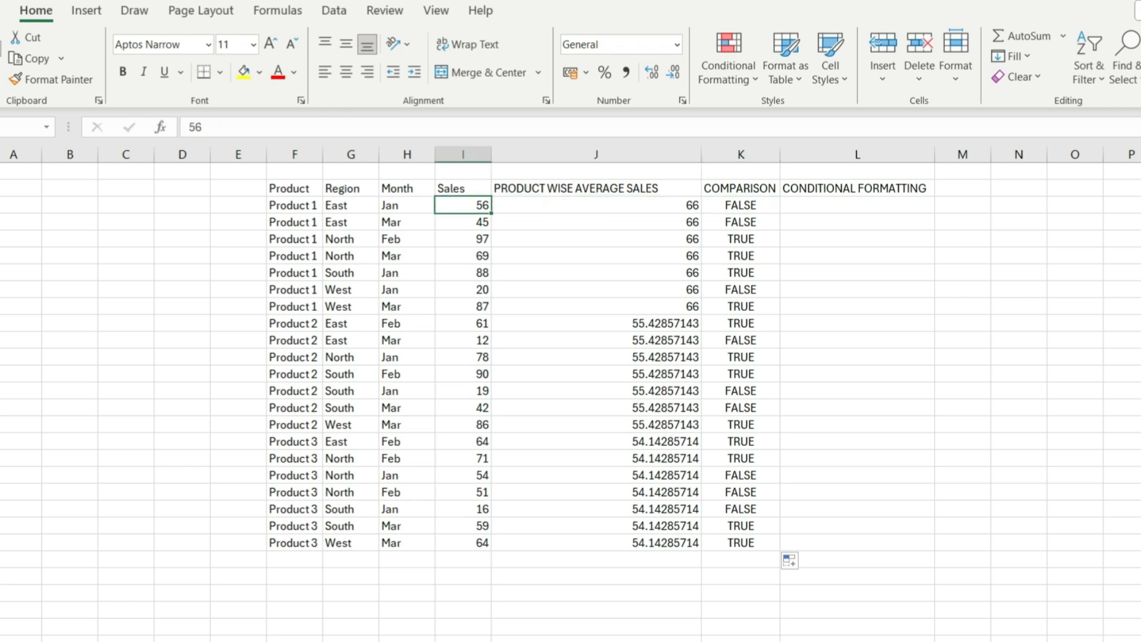
{"action": "left_click", "coordinate": [596, 205]}
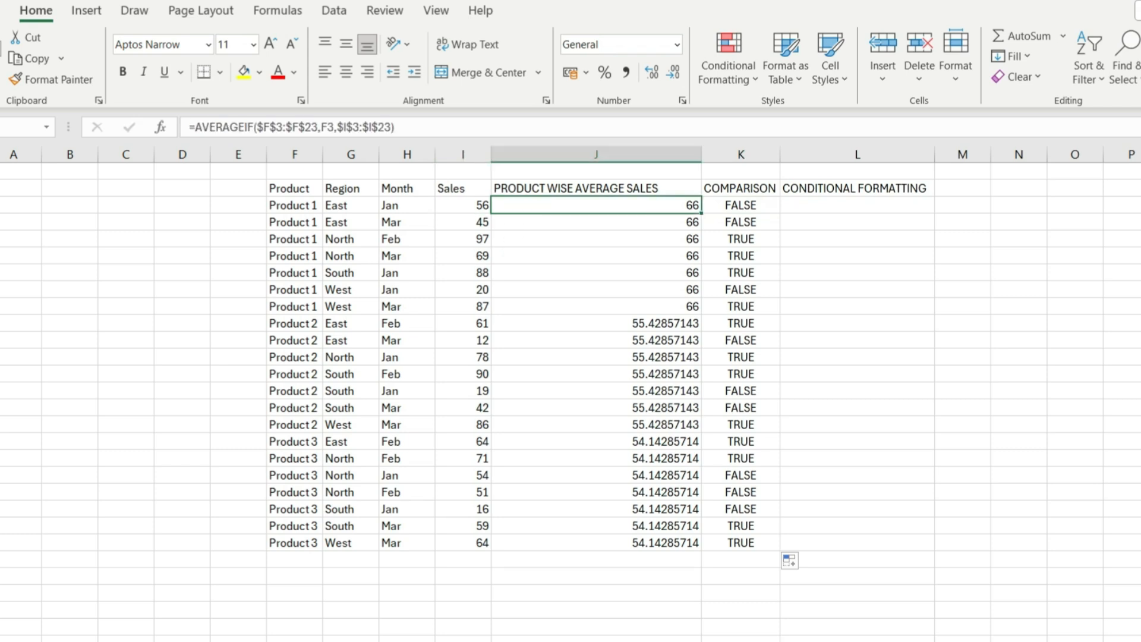
{"action": "left_click", "coordinate": [195, 126]}
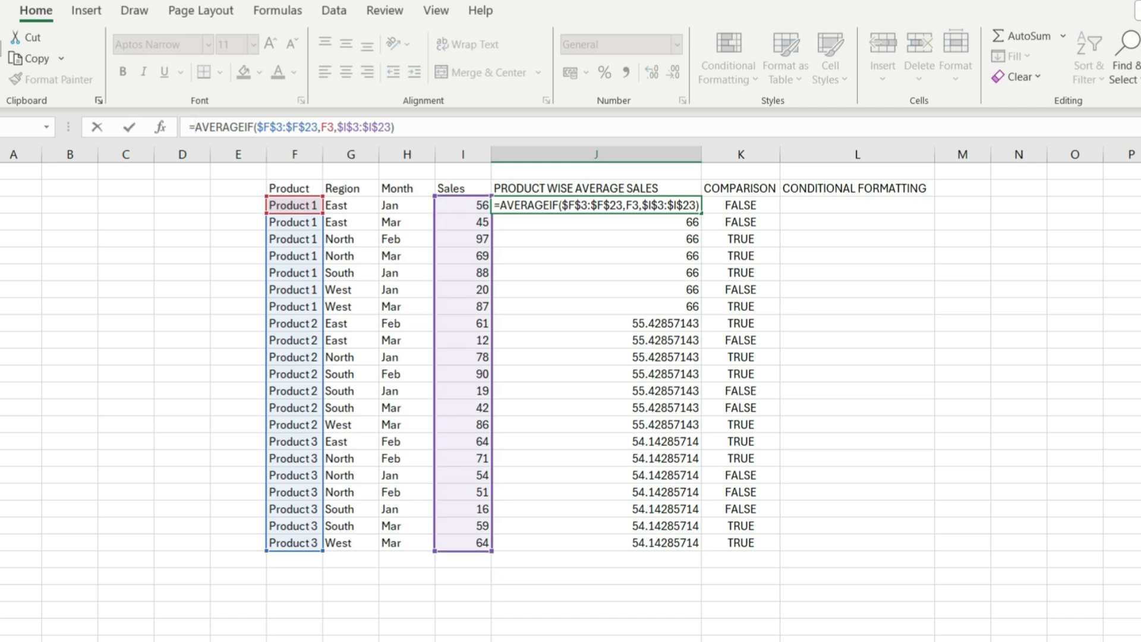
{"action": "left_click", "coordinate": [469, 205]}
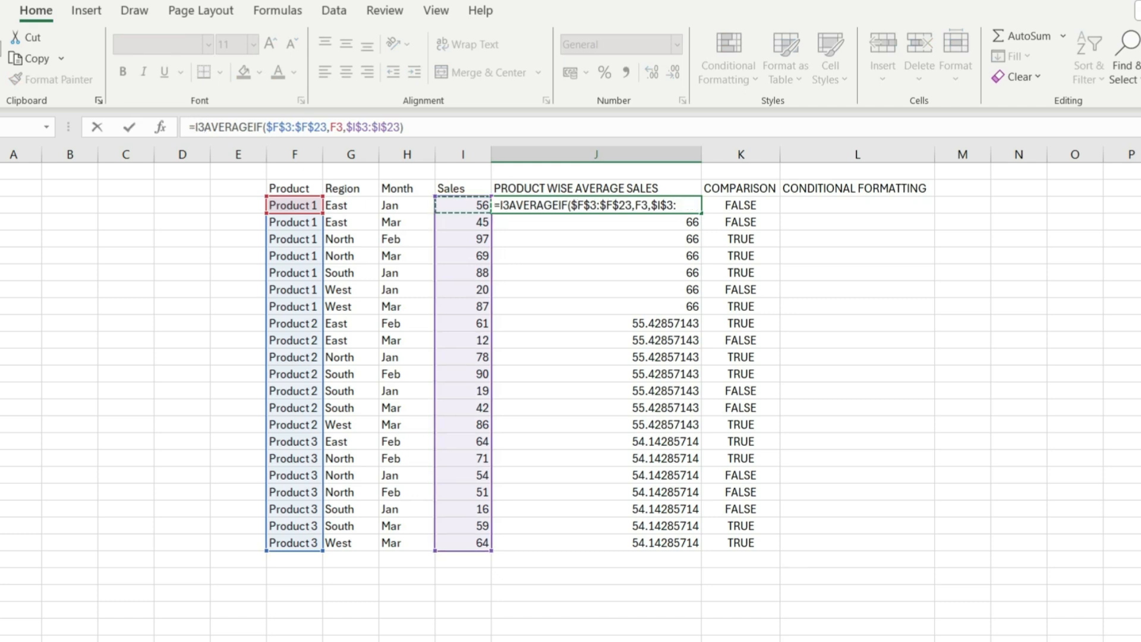
{"action": "type", "text": ">"}
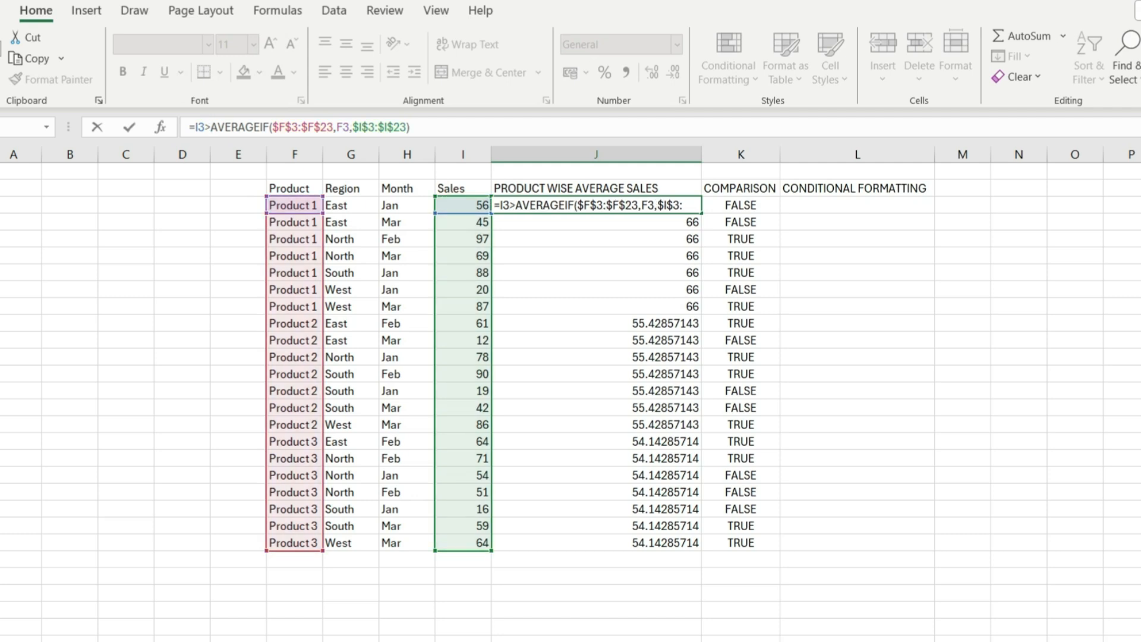
{"action": "key", "text": "Return"}
{"action": "key", "text": "Up"}
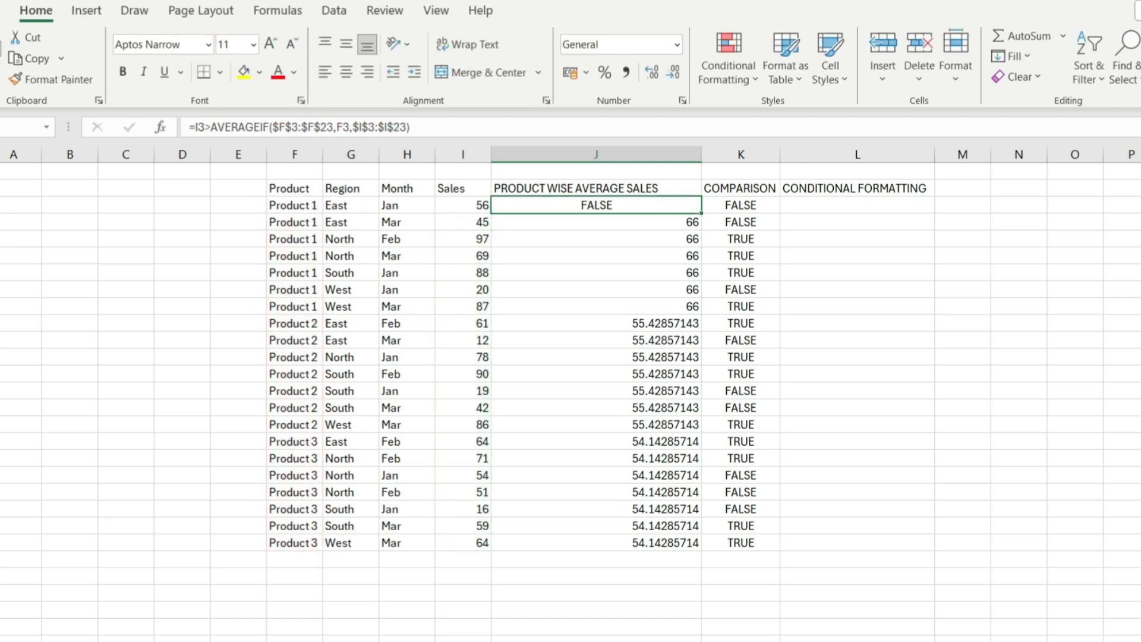
{"action": "double_click", "coordinate": [701, 213]}
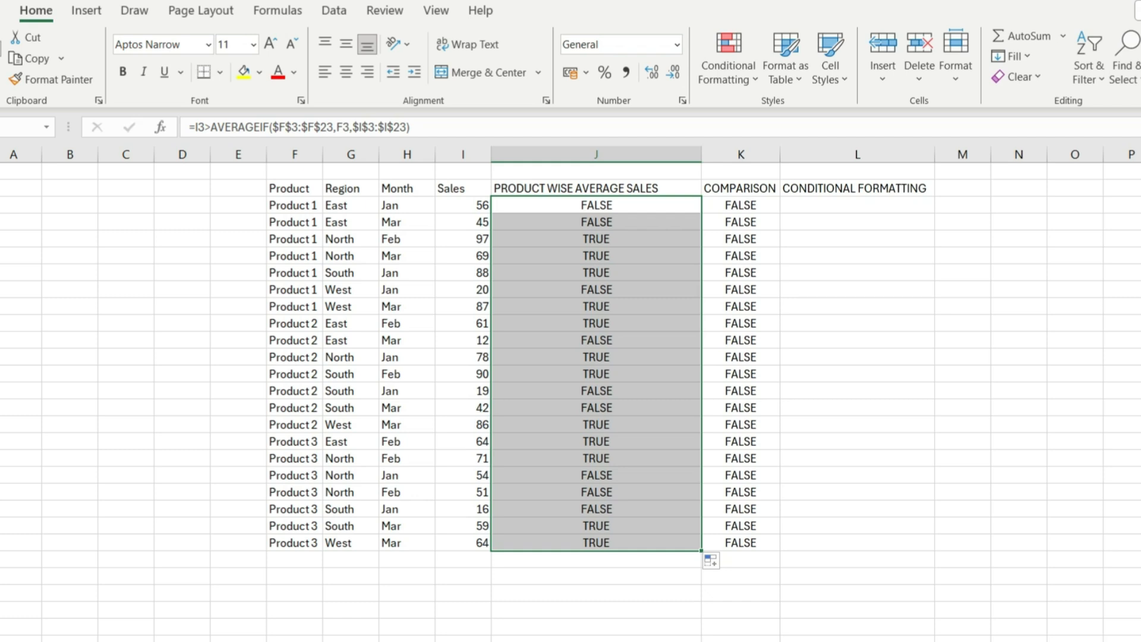
- Clear the COMPARISON header and all comparison results from K2:K23
{"action": "left_click_drag", "start_coordinate": [741, 188], "coordinate": [741, 542]}
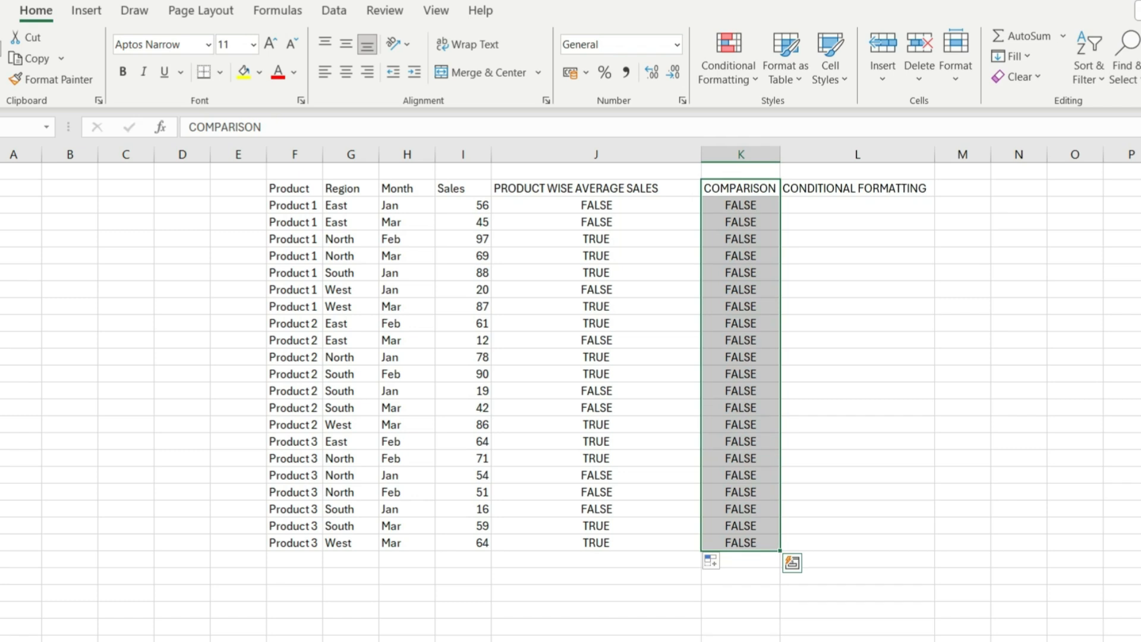
{"action": "key", "text": "Delete"}
{"action": "left_click", "coordinate": [596, 188]}
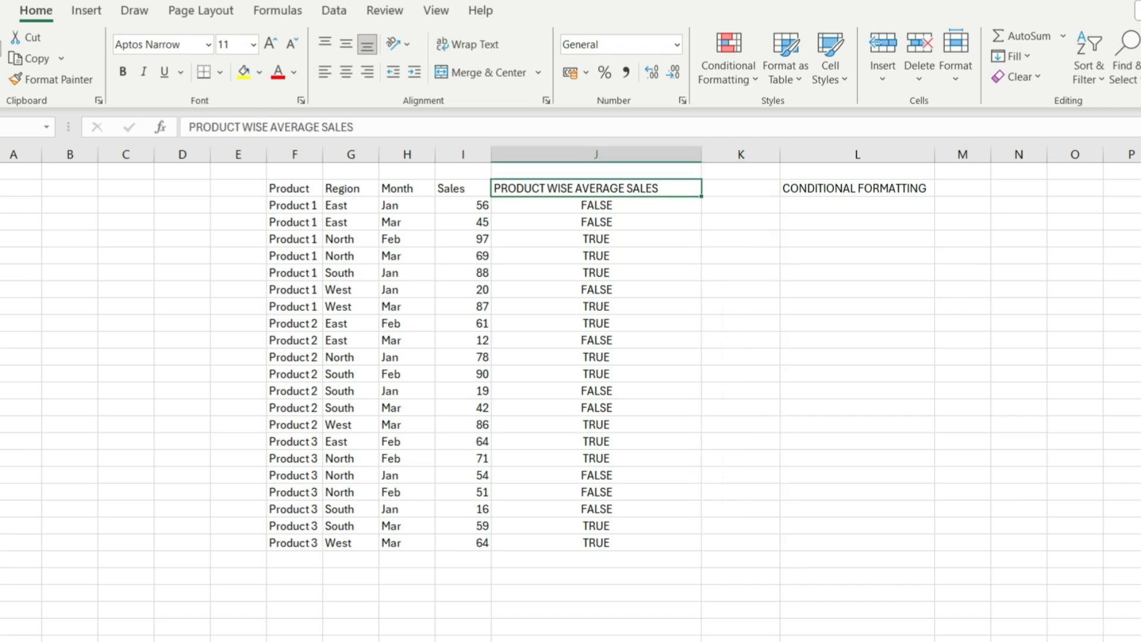
- Copy the expression I3>AVERAGEIF($F$3:$F$23,F3,$I$3:$I$23) from J3 without its equals sign, leaving the cell's formula as it is
{"action": "left_click", "coordinate": [596, 205]}
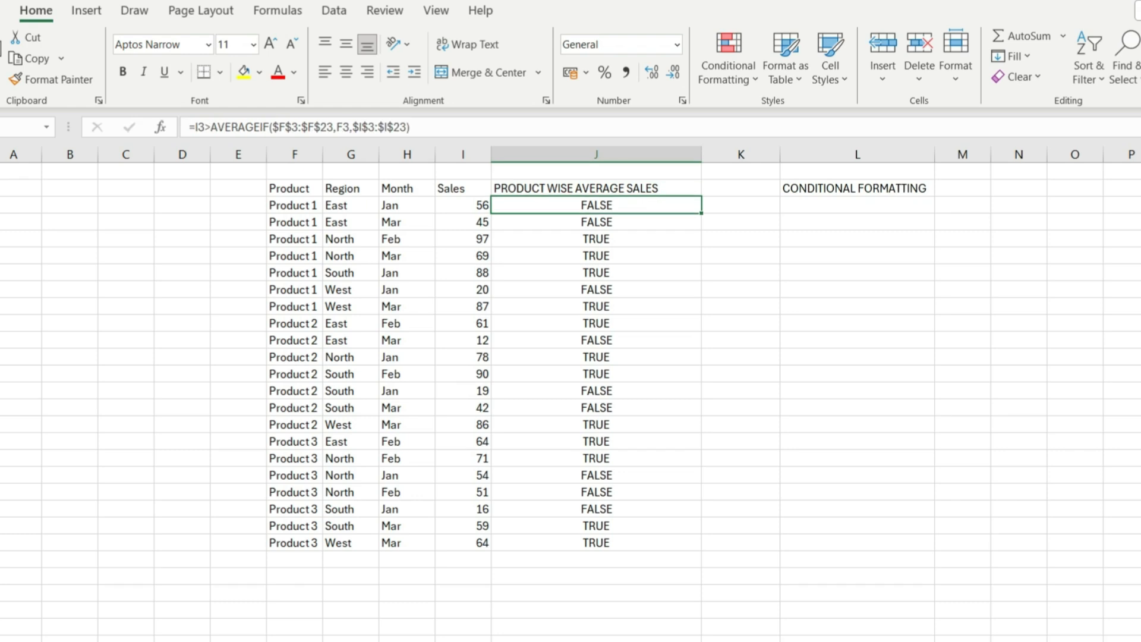
{"action": "left_click_drag", "start_coordinate": [411, 128], "coordinate": [196, 127]}
{"action": "key", "text": "ctrl+c"}
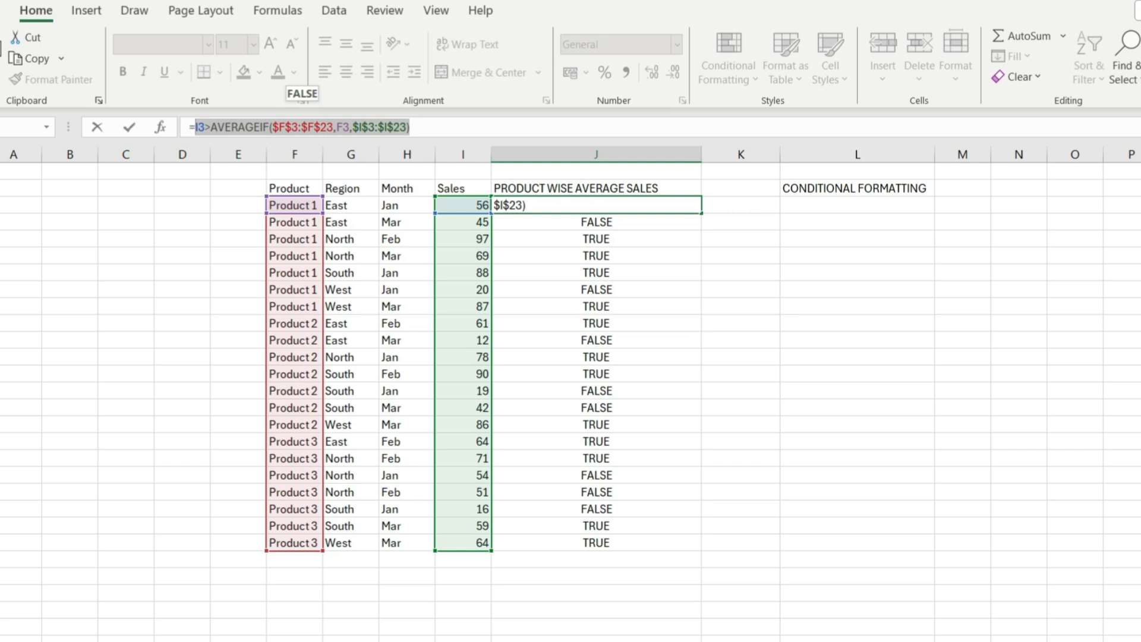
{"action": "key", "text": "Escape"}
- Start a formula-based conditional formatting rule for F3:I23 using =I3>AVERAGEIF($F$3:$F$23,F3,$I$3:$I$23)
{"action": "left_click_drag", "start_coordinate": [291, 205], "coordinate": [469, 542]}
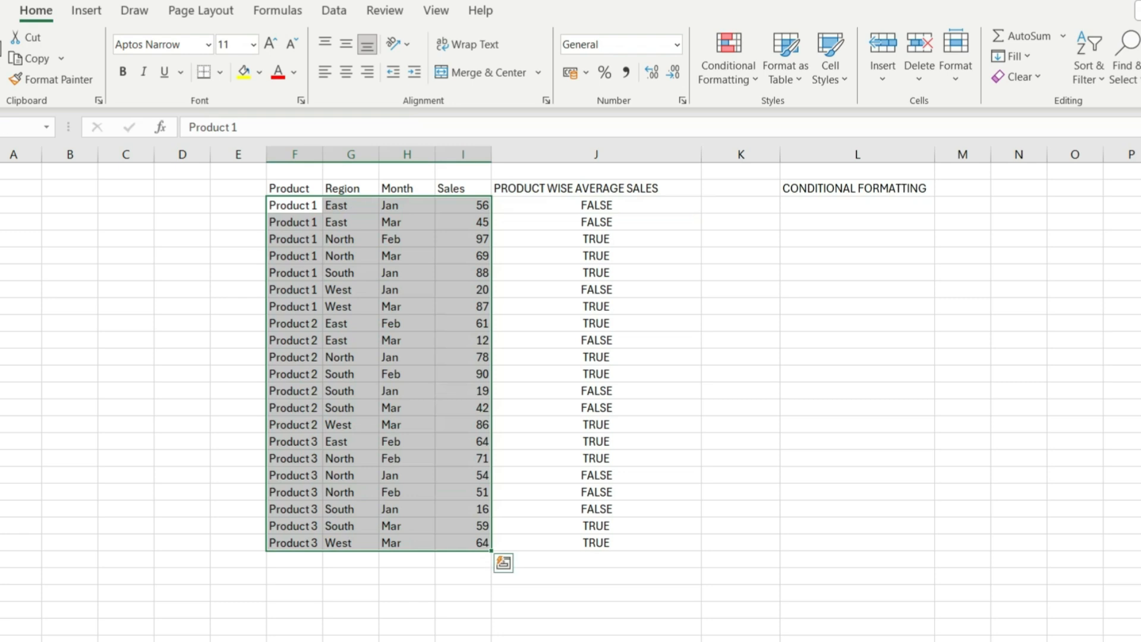
{"action": "left_click", "coordinate": [729, 59]}
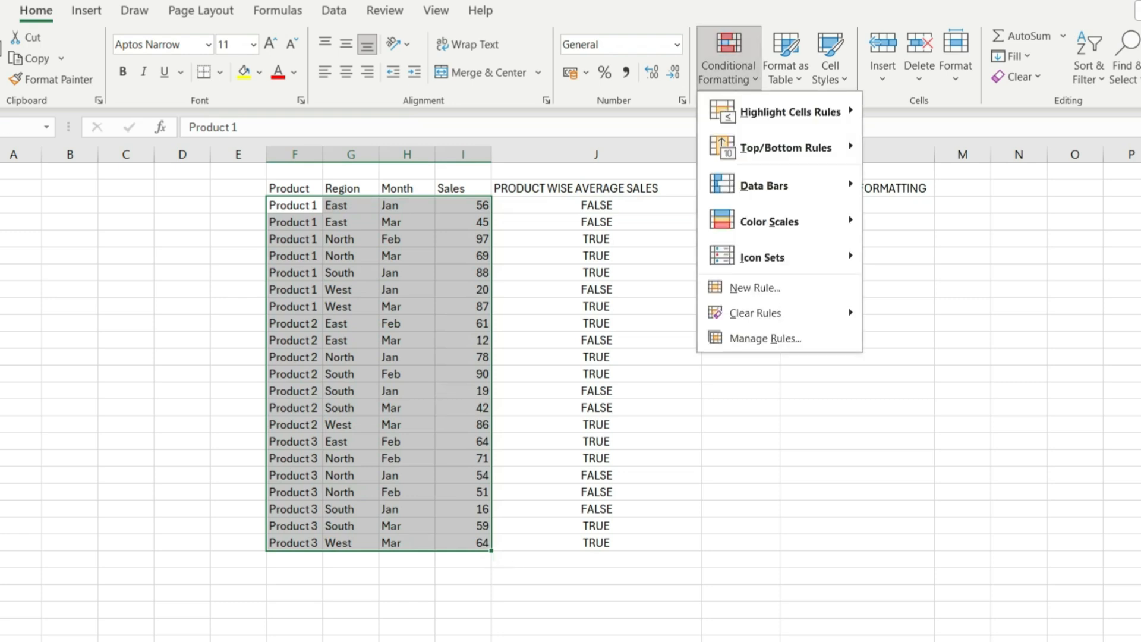
{"action": "left_click", "coordinate": [754, 288]}
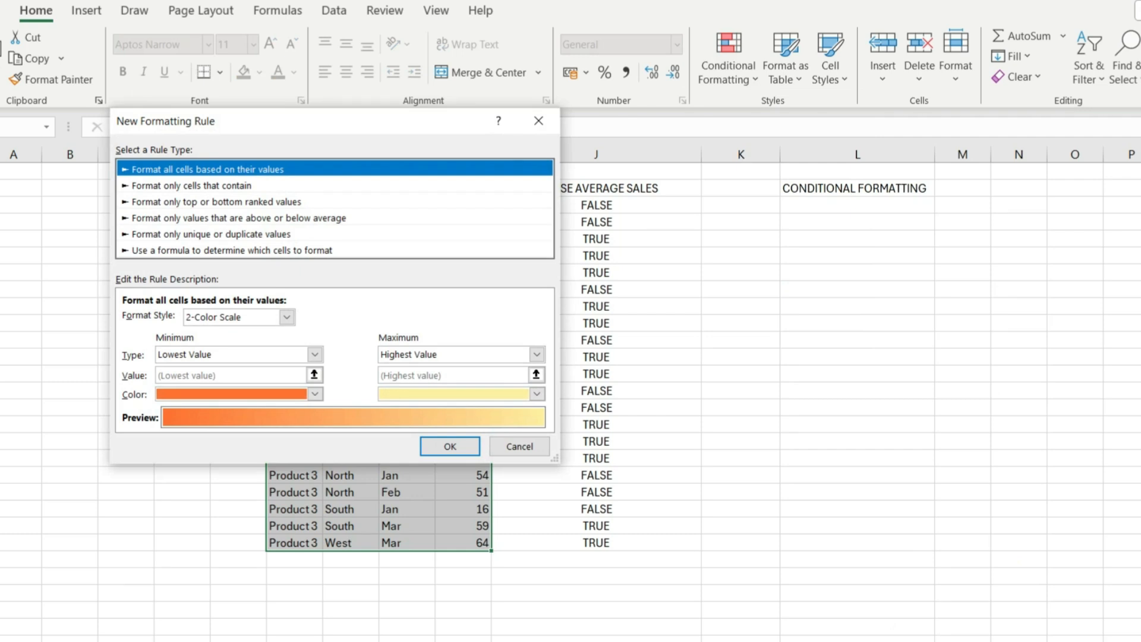
{"action": "left_click", "coordinate": [232, 250]}
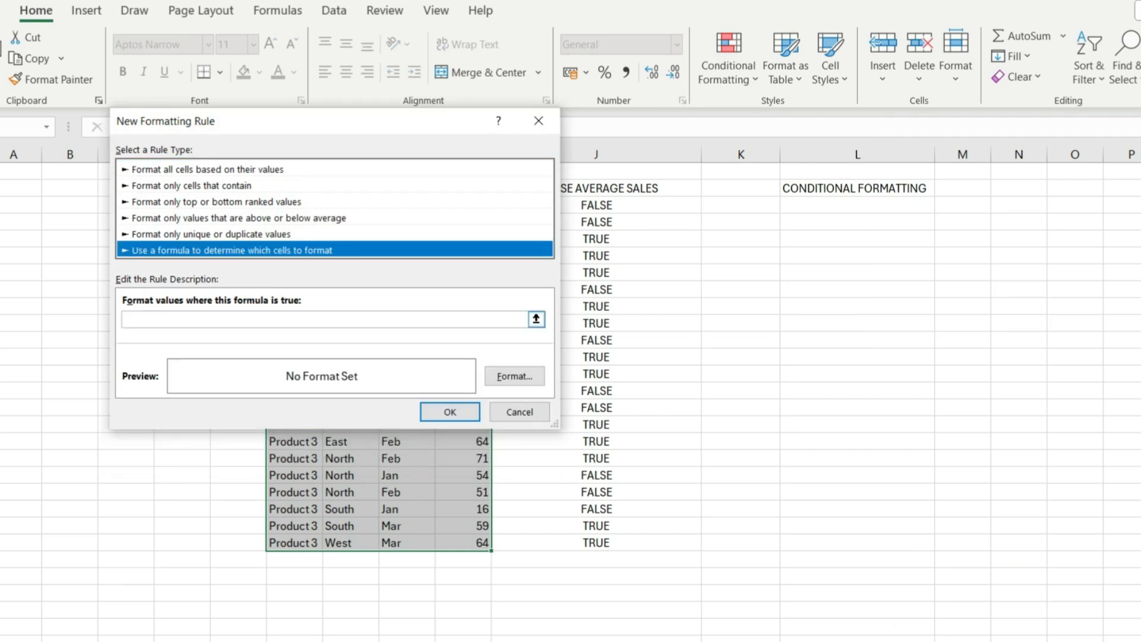
{"action": "left_click", "coordinate": [325, 320]}
{"action": "type", "text": "="}
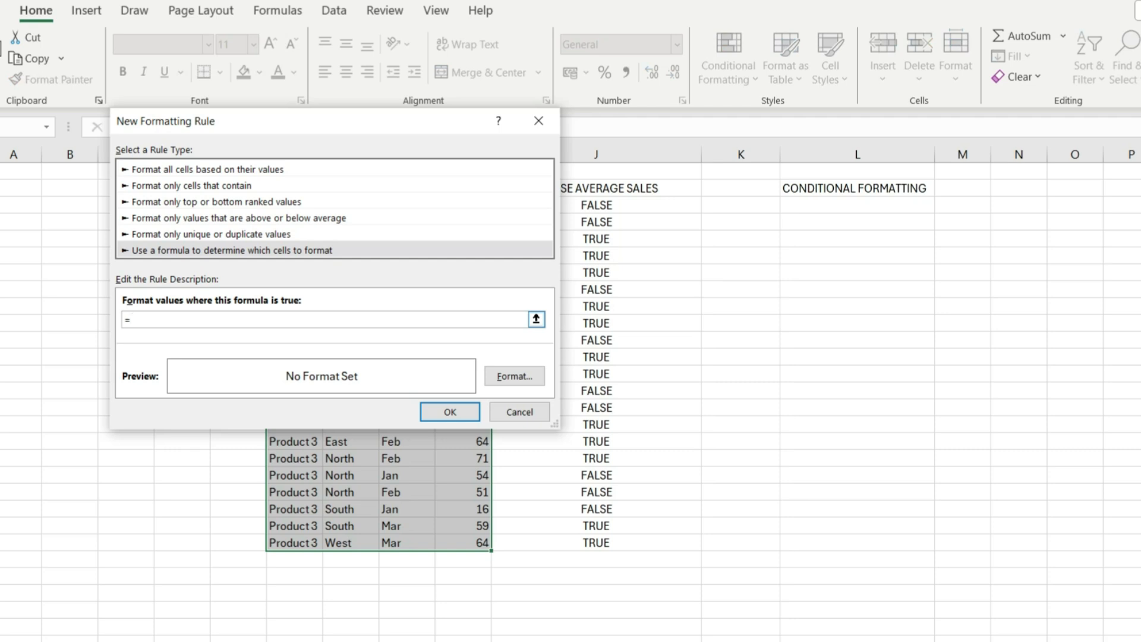
{"action": "key", "text": "ctrl+v"}
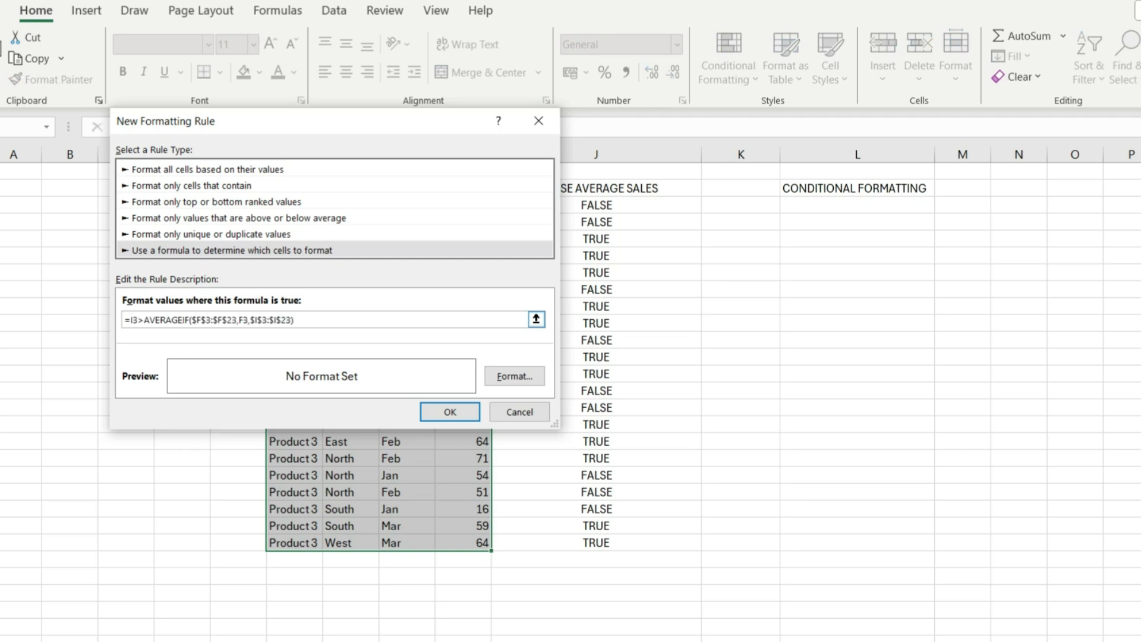
- Give the new rule a light green background fill and apply it to the sales table
{"action": "left_click", "coordinate": [514, 376]}
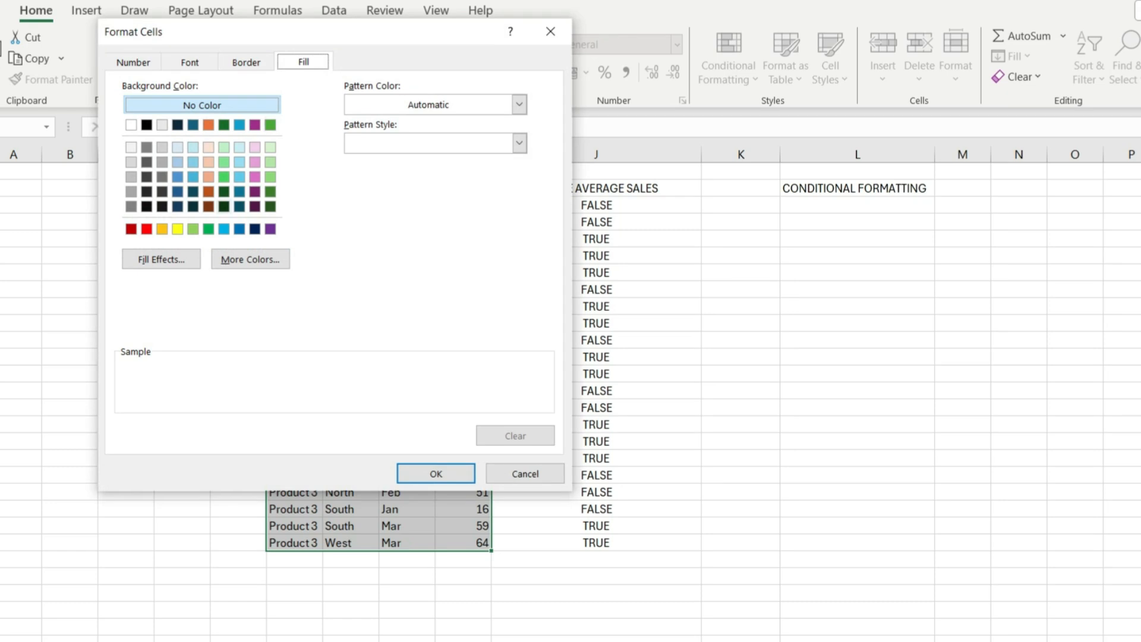
{"action": "left_click", "coordinate": [193, 229]}
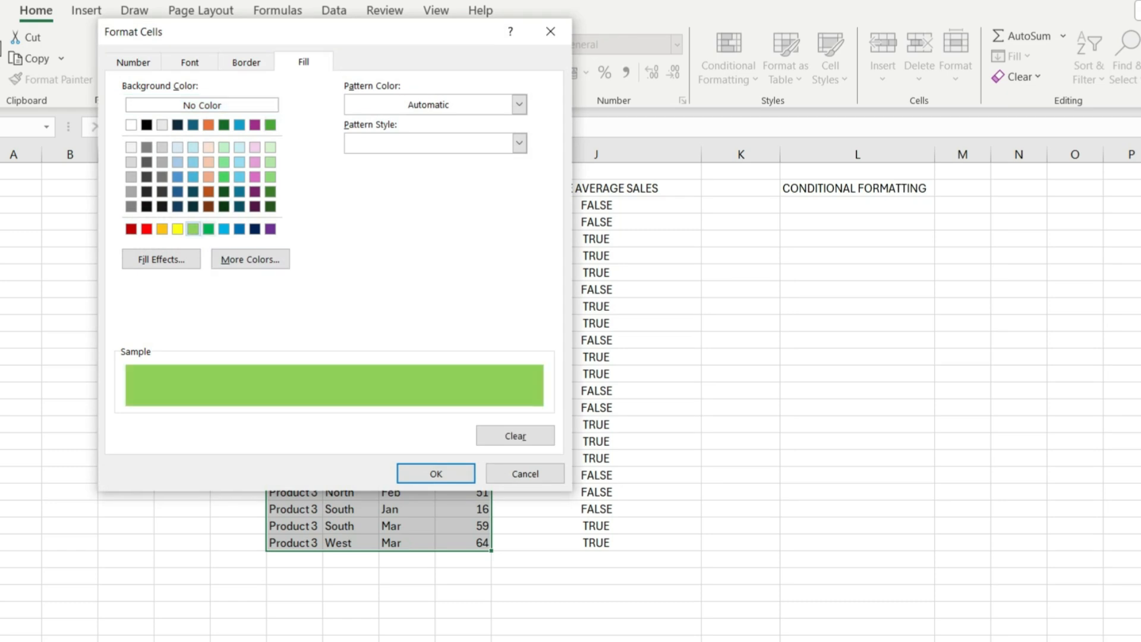
{"action": "left_click", "coordinate": [436, 473]}
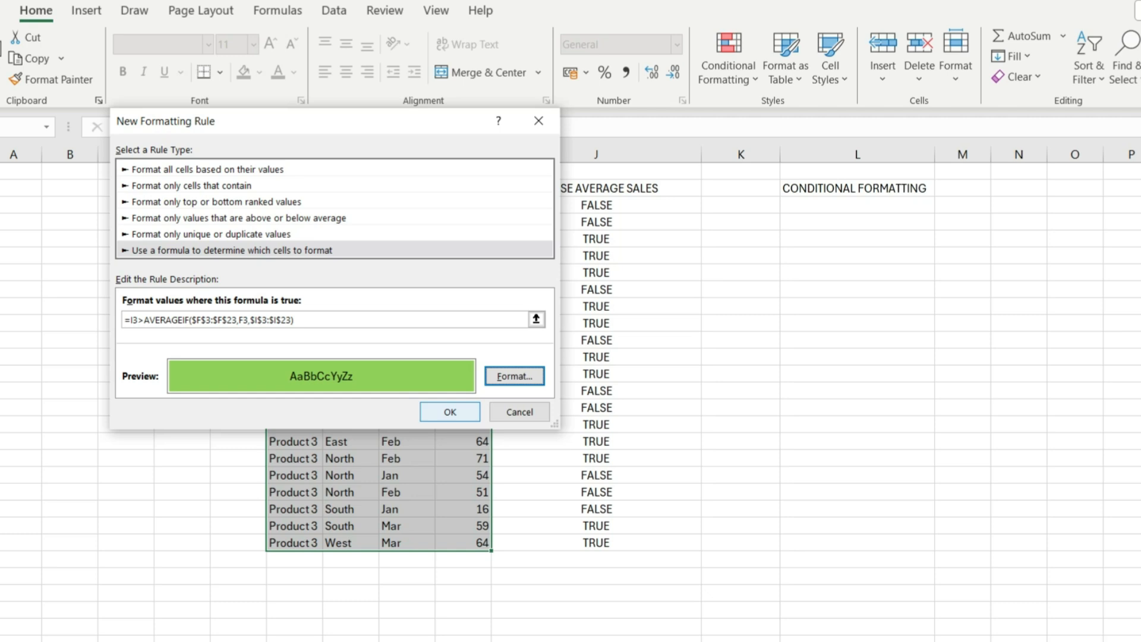
{"action": "left_click", "coordinate": [450, 412]}
- Examine which cells of the sales table the rule highlights, comparing the Product column with Region, Month and Sales in row 5
{"action": "left_click", "coordinate": [294, 340]}
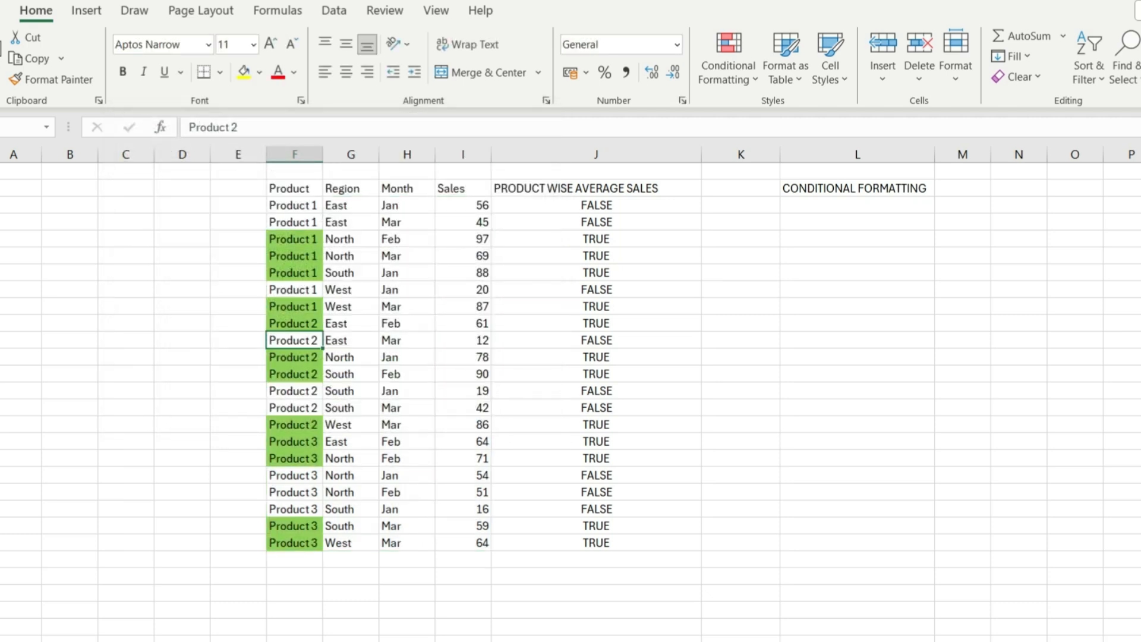
{"action": "left_click_drag", "start_coordinate": [295, 239], "coordinate": [294, 323]}
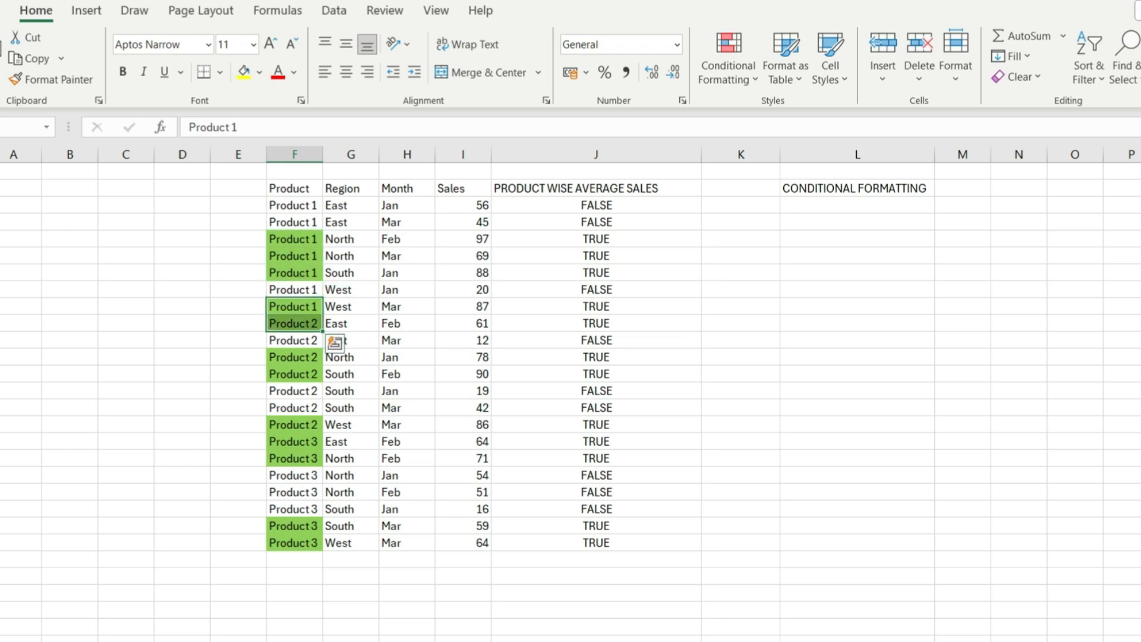
{"action": "left_click", "coordinate": [294, 374]}
{"action": "left_click_drag", "start_coordinate": [351, 239], "coordinate": [463, 273]}
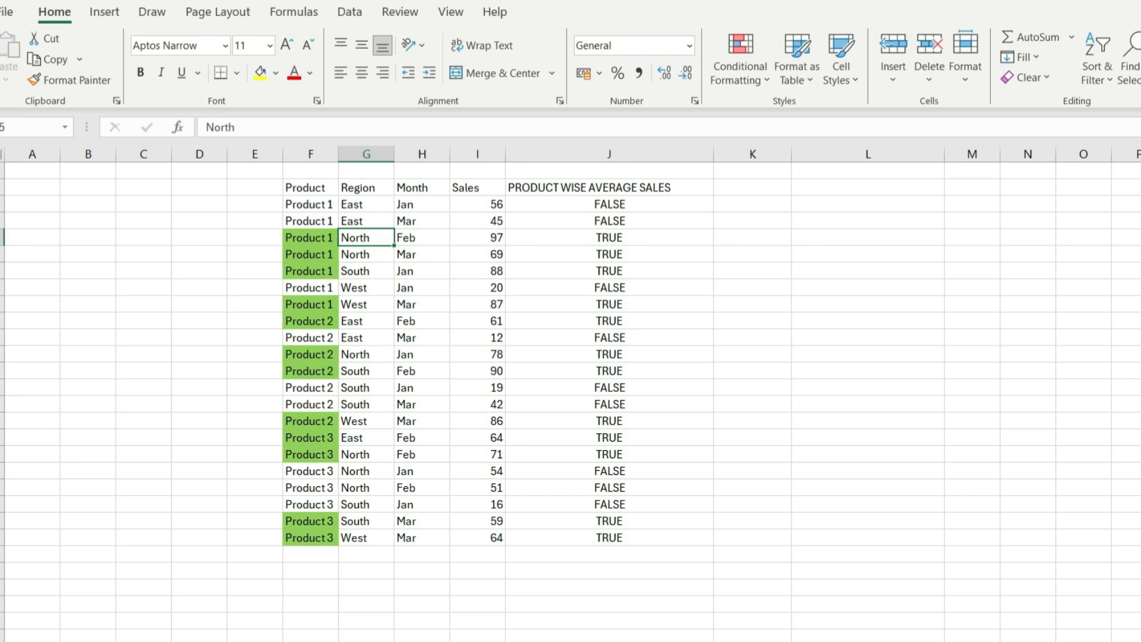
{"action": "left_click_drag", "start_coordinate": [311, 238], "coordinate": [477, 237]}
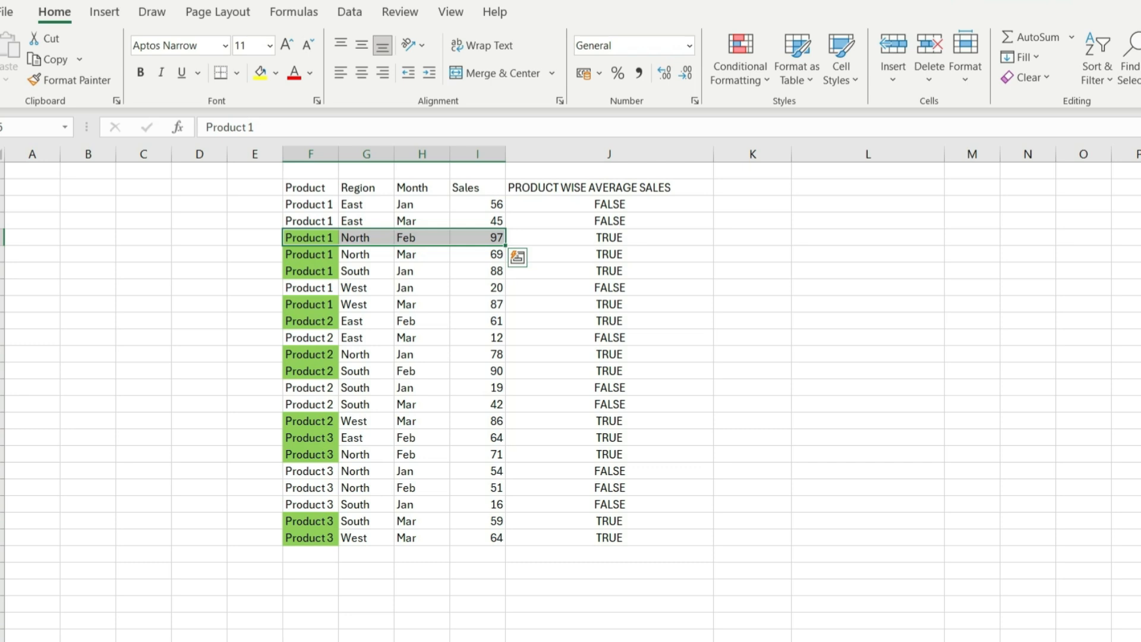
- Copy the comparison formula from J5 into K5 to test how its references shift sideways
{"action": "left_click", "coordinate": [609, 237]}
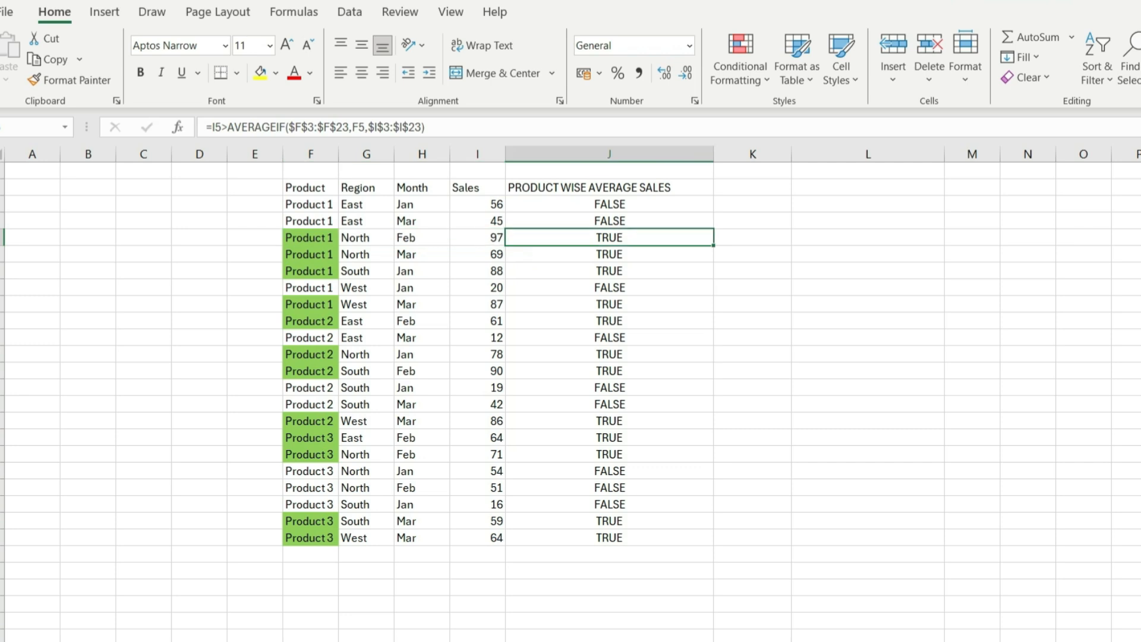
{"action": "key", "text": "ctrl+c"}
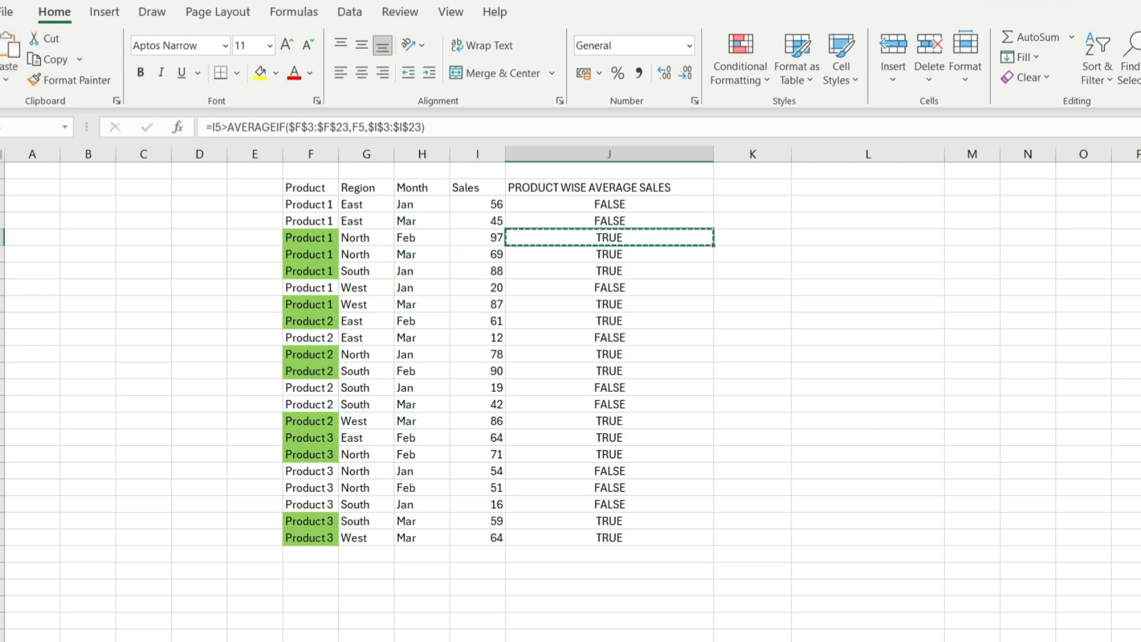
{"action": "left_click", "coordinate": [752, 238]}
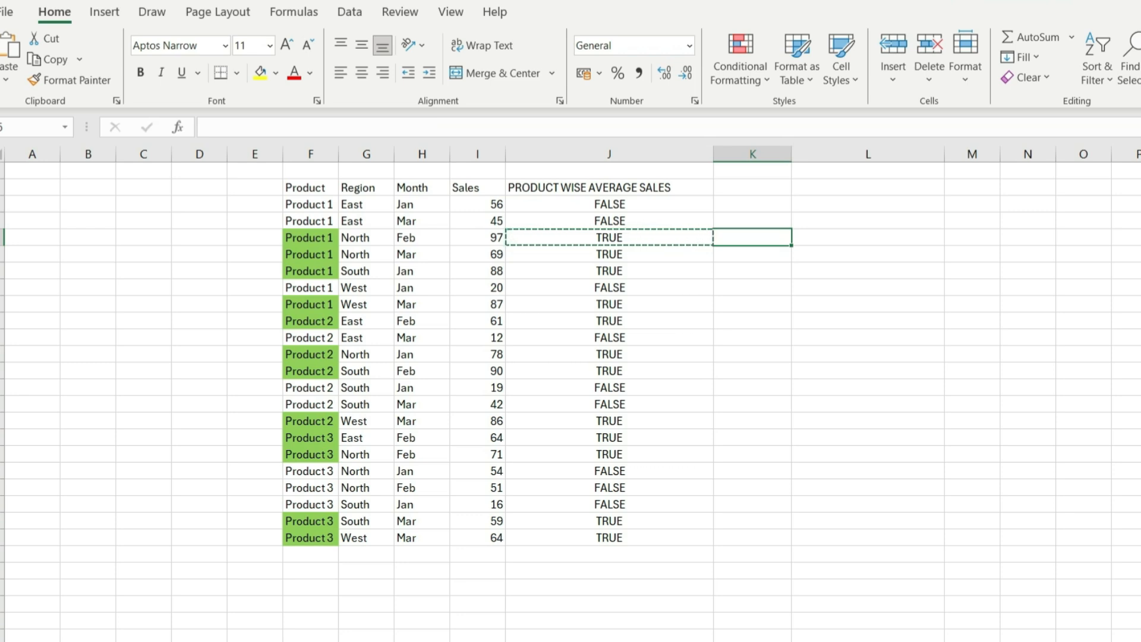
{"action": "key", "text": "ctrl+v"}
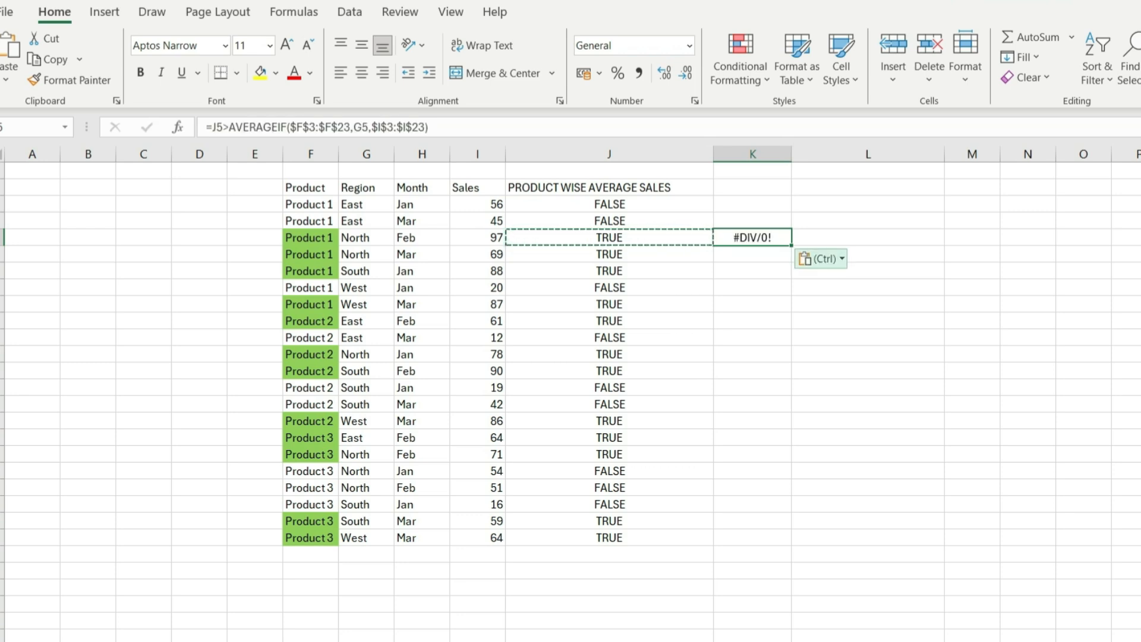
{"action": "key", "text": "ctrl"}
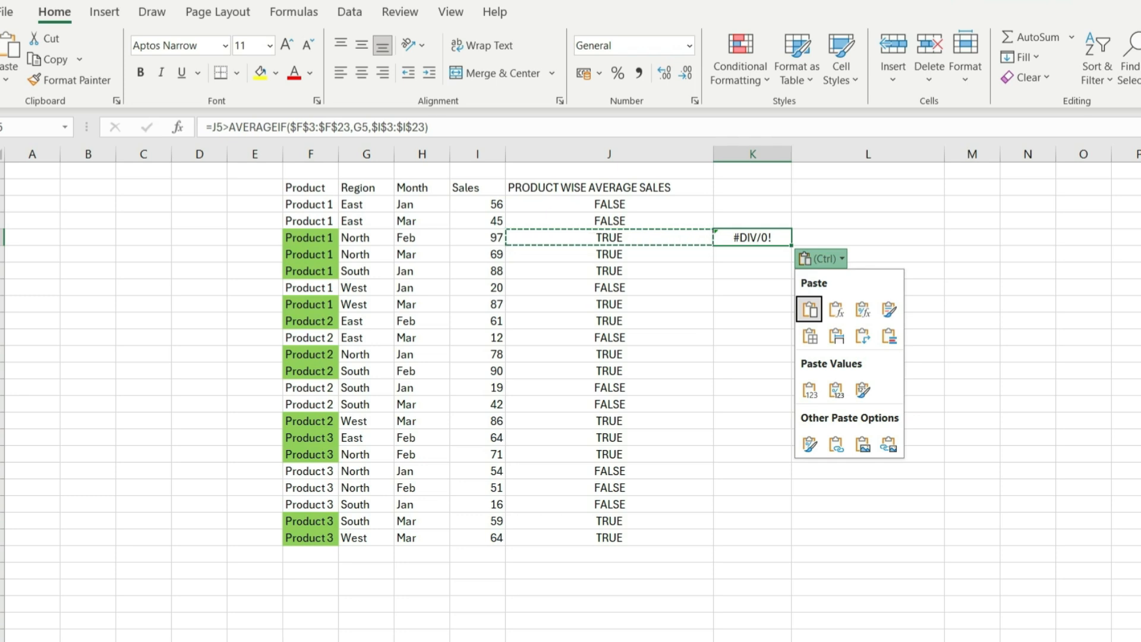
{"action": "key", "text": "Escape"}
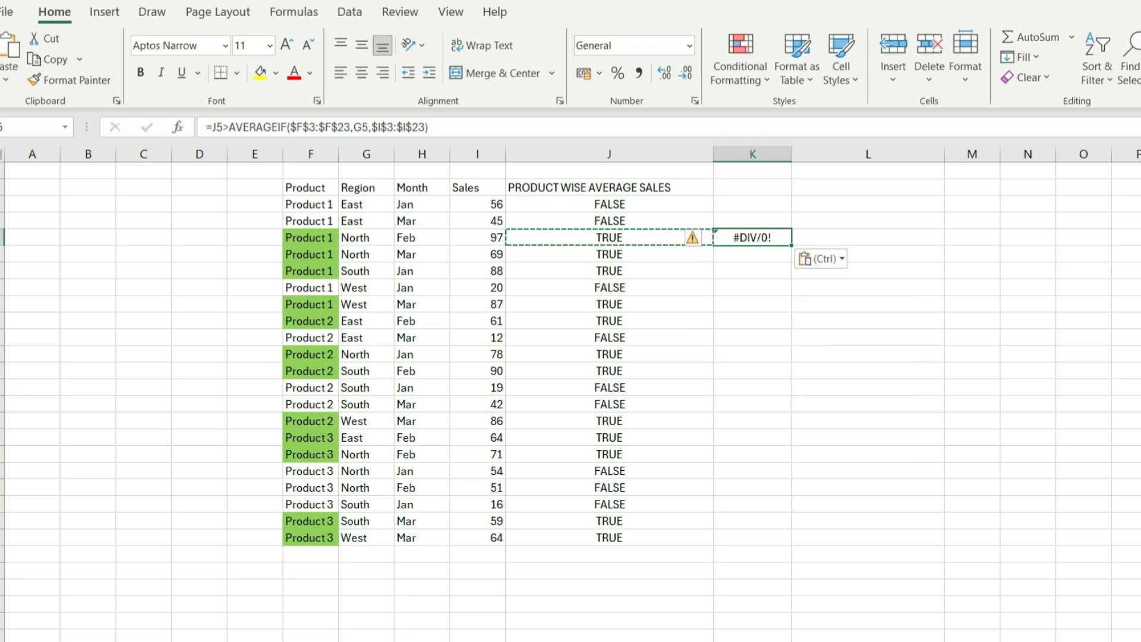
- Compare the cell references used by the formulas in J5 and K5
{"action": "key", "text": "Left"}
{"action": "key", "text": "Escape"}
{"action": "key", "text": "F2"}
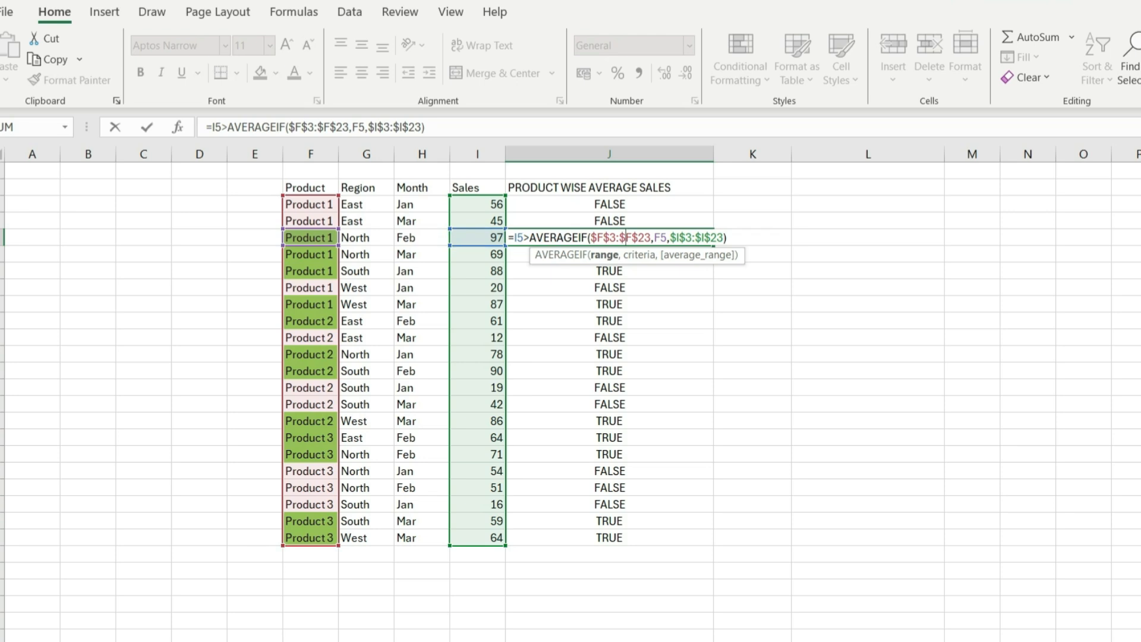
{"action": "key", "text": "ctrl+Return"}
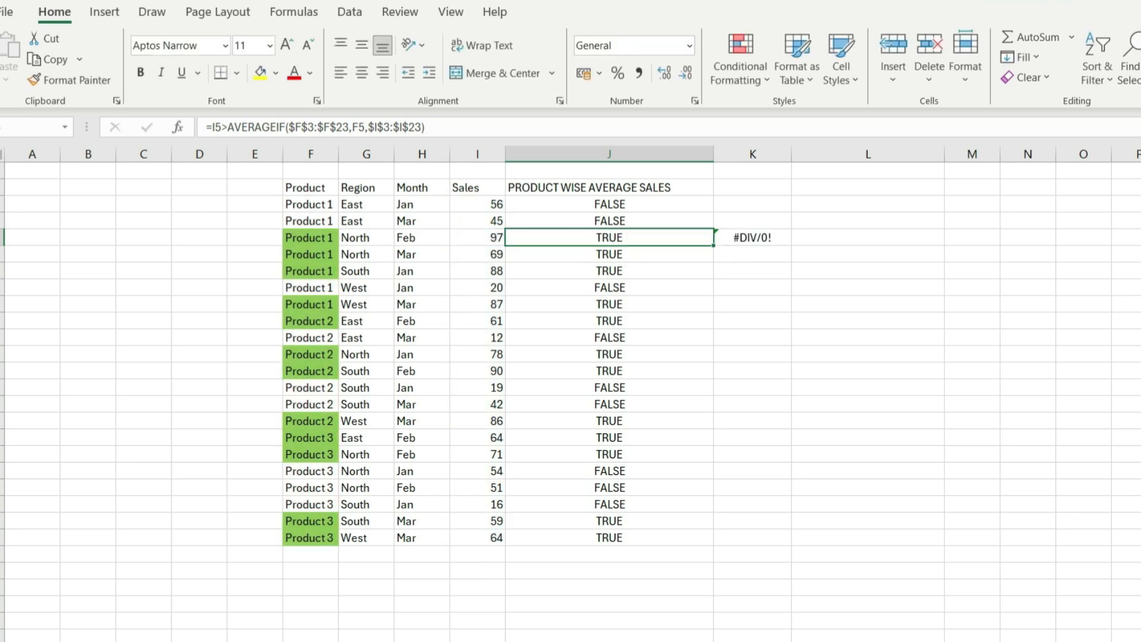
{"action": "double_click", "coordinate": [732, 238]}
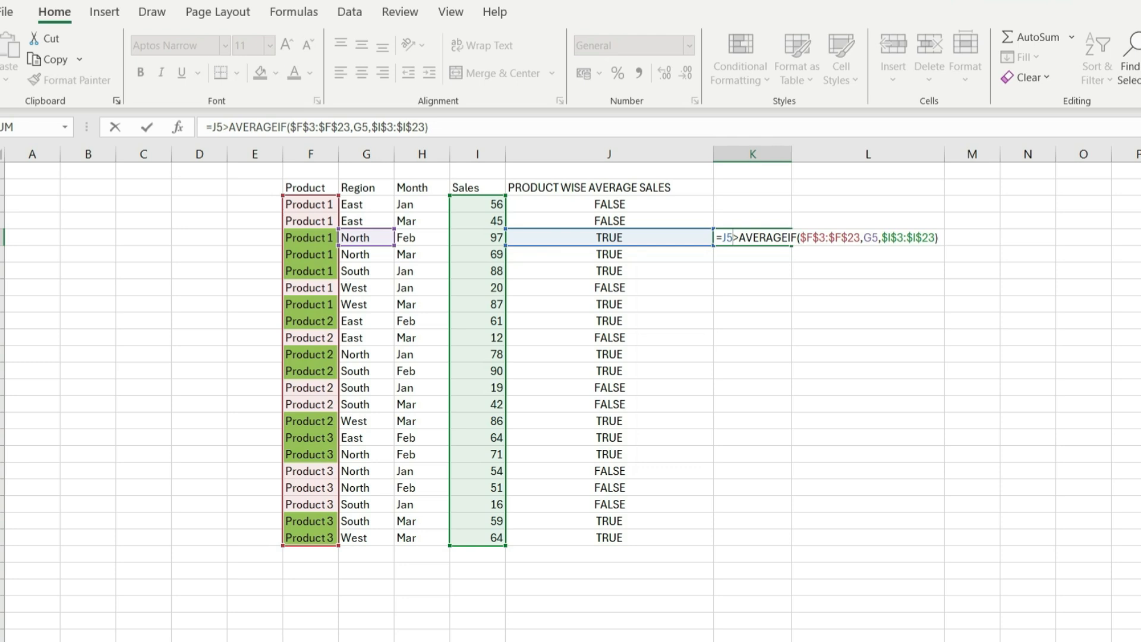
- Lock the columns of the relative references in J3, making it =$I3>AVERAGEIF($F$3:$F$23,$F3,$I$3:$I$23), and fill the formula down to J23
{"action": "left_click", "coordinate": [609, 205]}
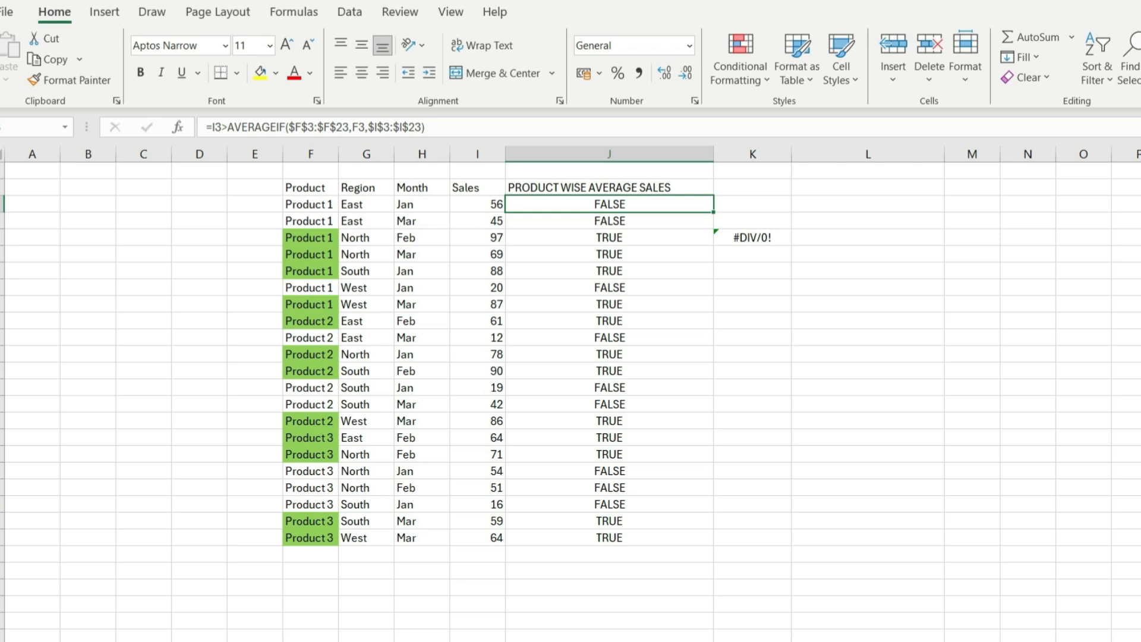
{"action": "key", "text": "F2"}
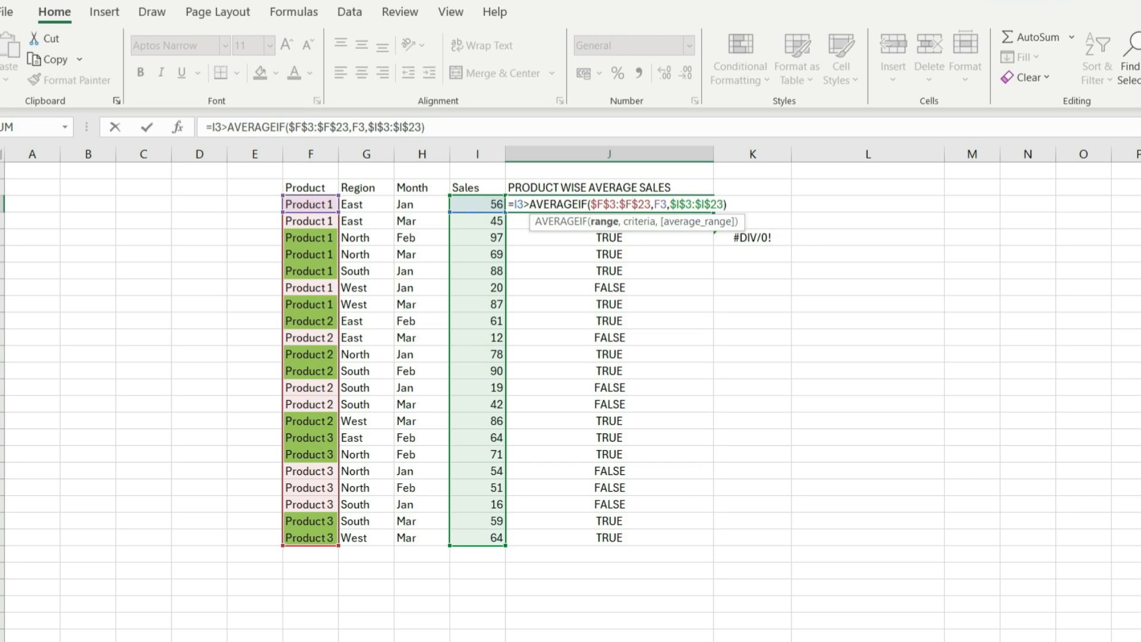
{"action": "left_click", "coordinate": [654, 204]}
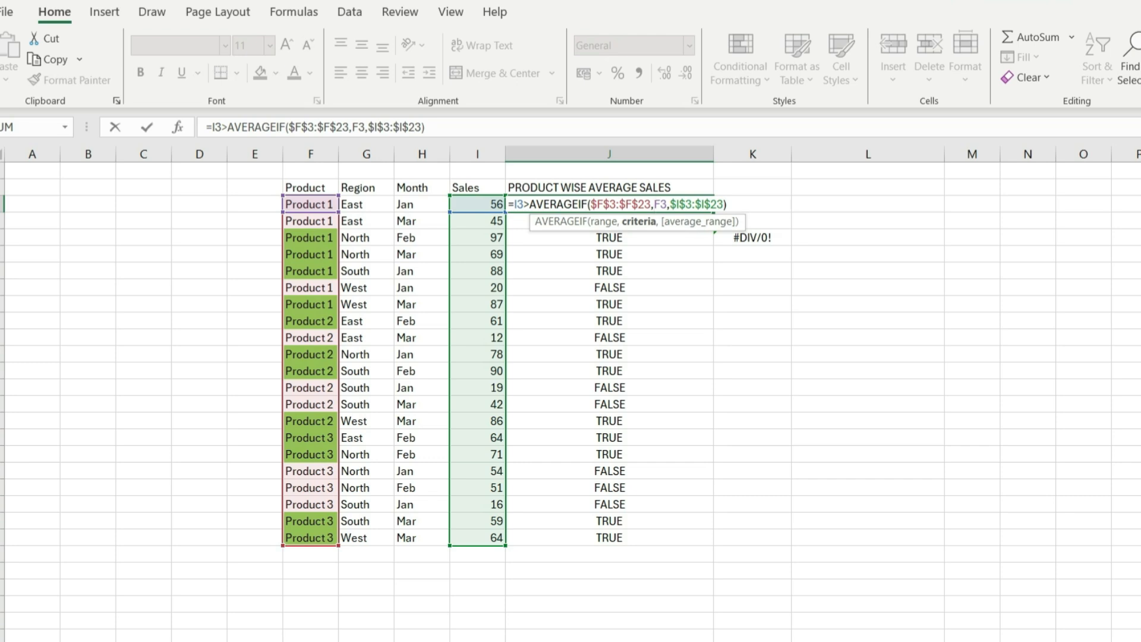
{"action": "type", "text": "$"}
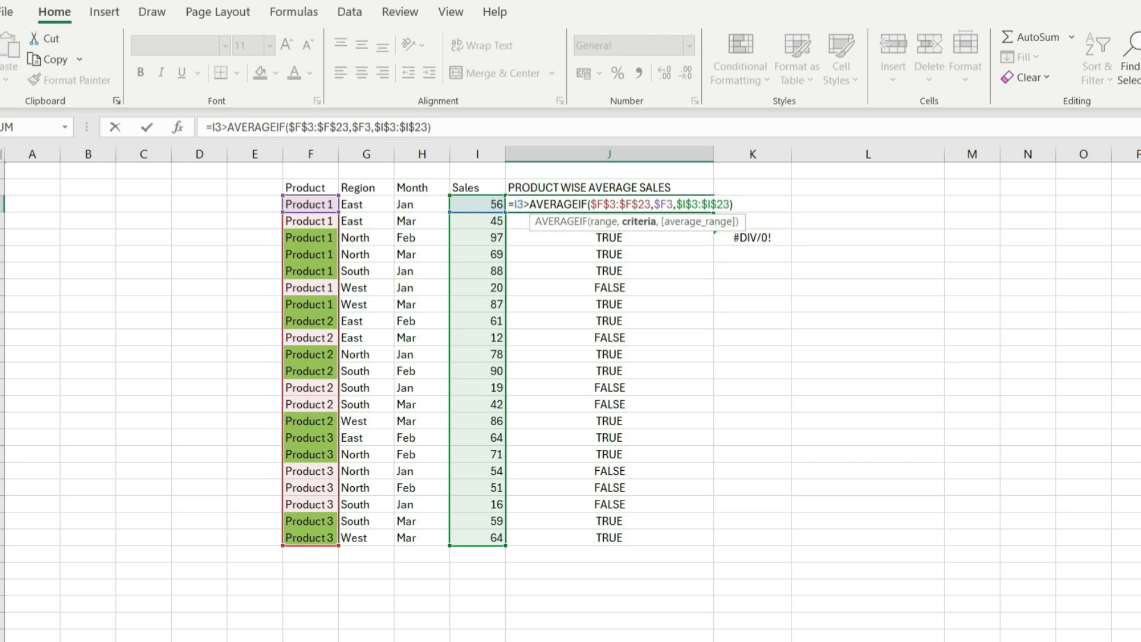
{"action": "left_click", "coordinate": [515, 205]}
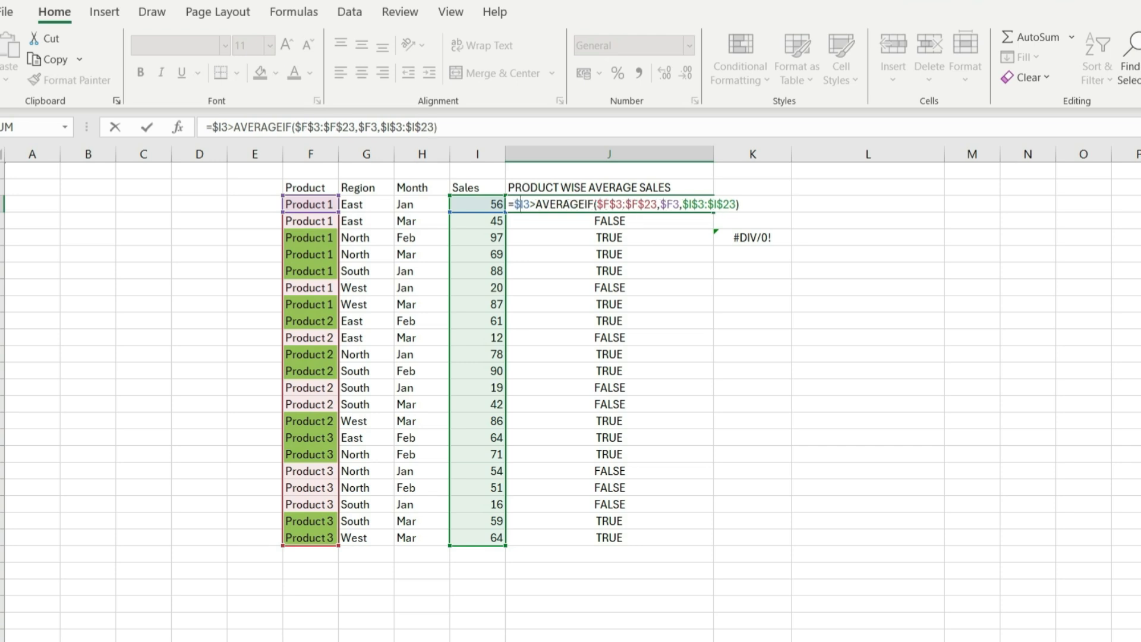
{"action": "key", "text": "Return"}
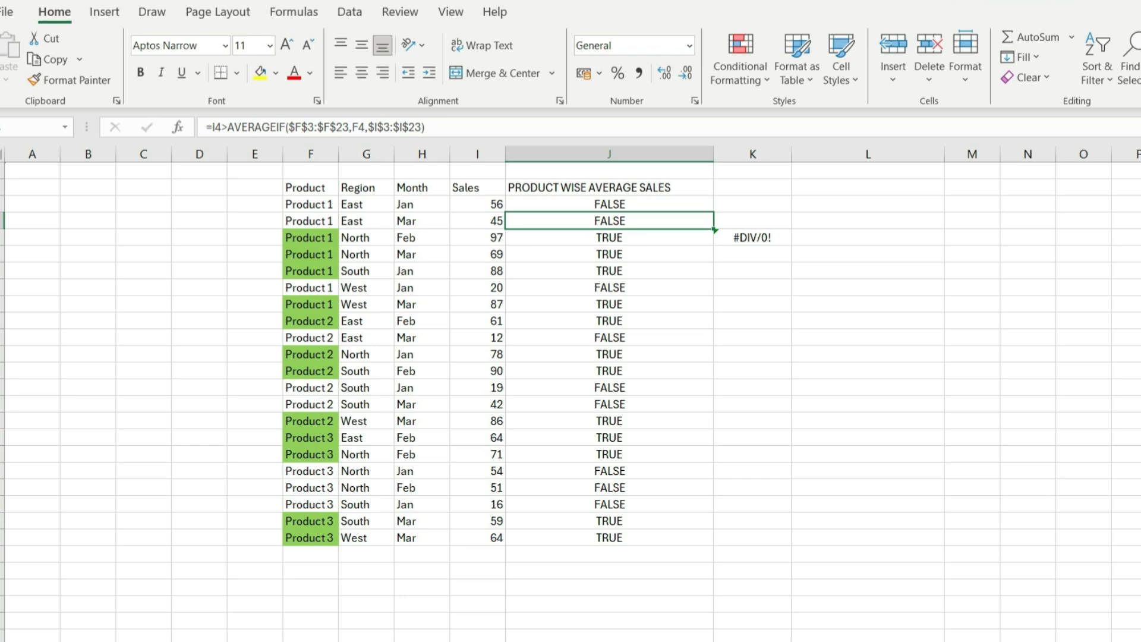
{"action": "left_click", "coordinate": [609, 205]}
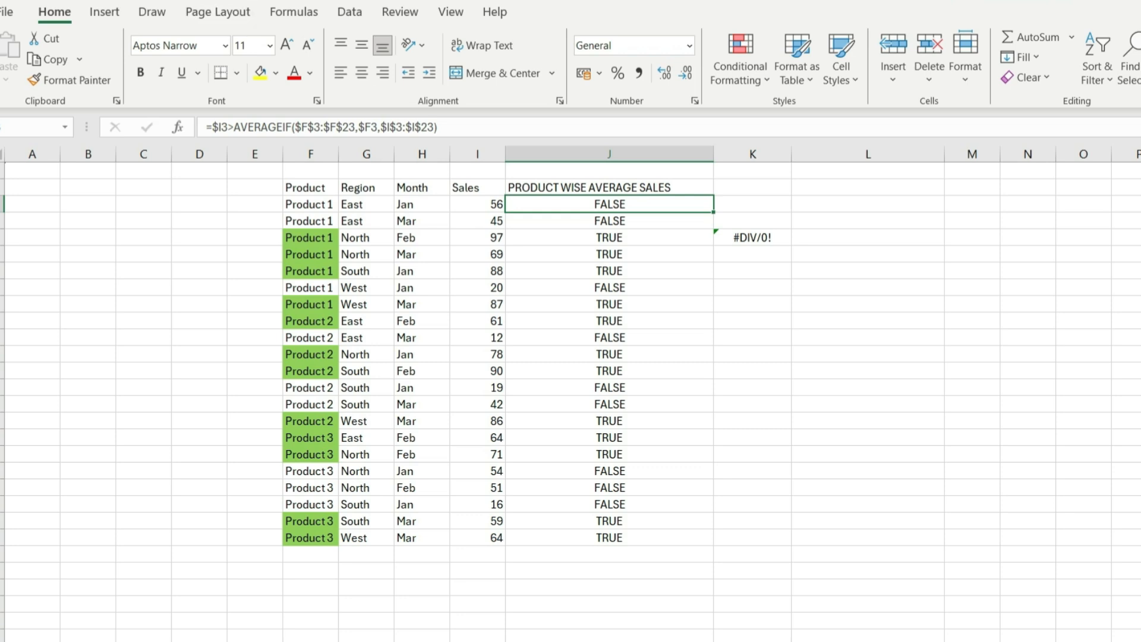
{"action": "key", "text": "ctrl+shift+Down"}
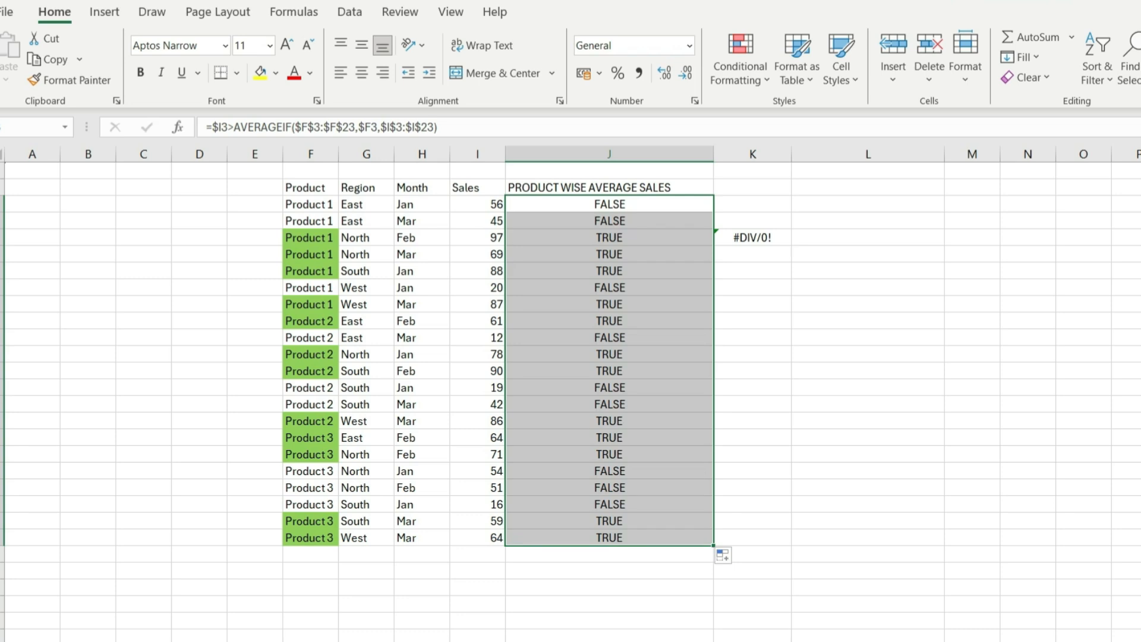
- Copy the column-locked formulas from J3:J23 into K3:K23 and O3:O23 to test them in other columns
{"action": "key", "text": "ctrl+c"}
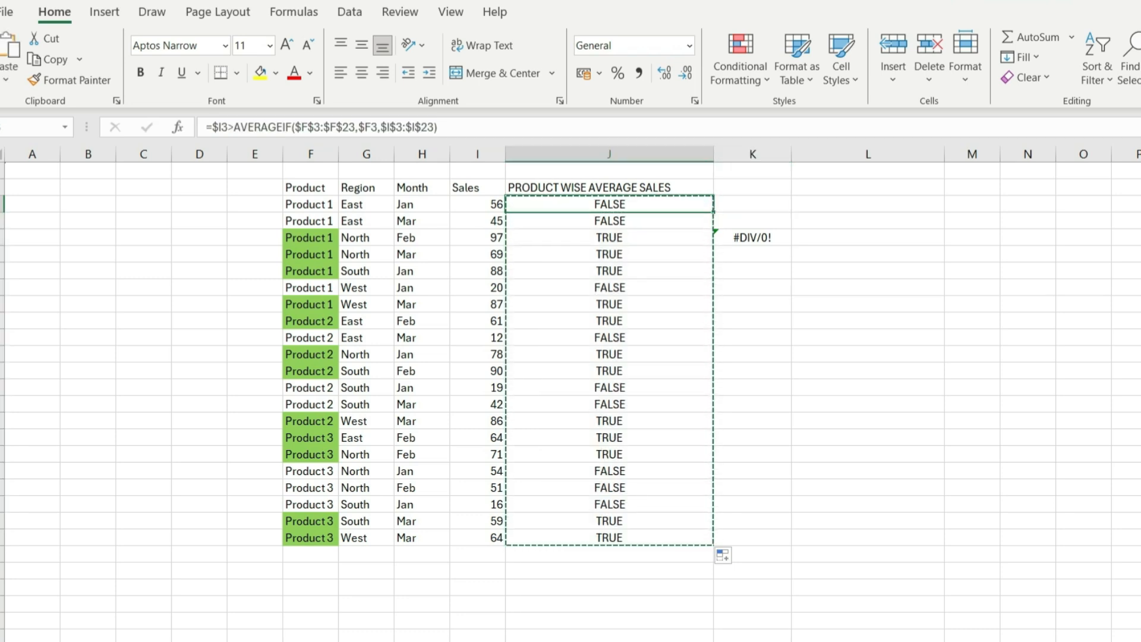
{"action": "key", "text": "Right"}
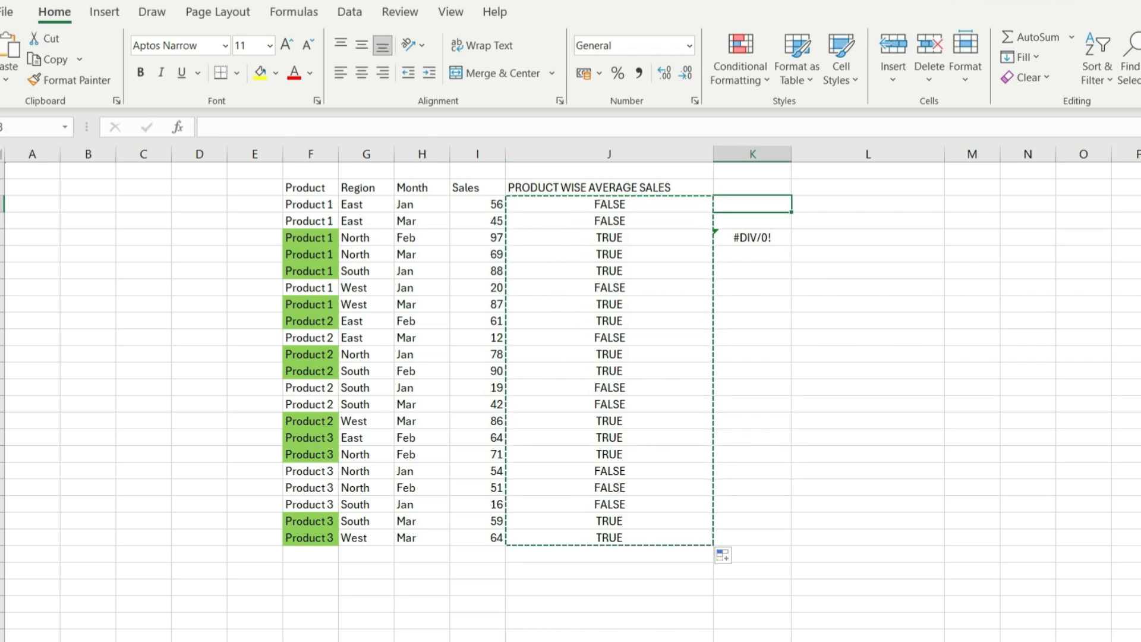
{"action": "key", "text": "ctrl+v"}
{"action": "key", "text": "Right"}
{"action": "key", "text": "Right"}
{"action": "key", "text": "Right"}
{"action": "key", "text": "Right"}
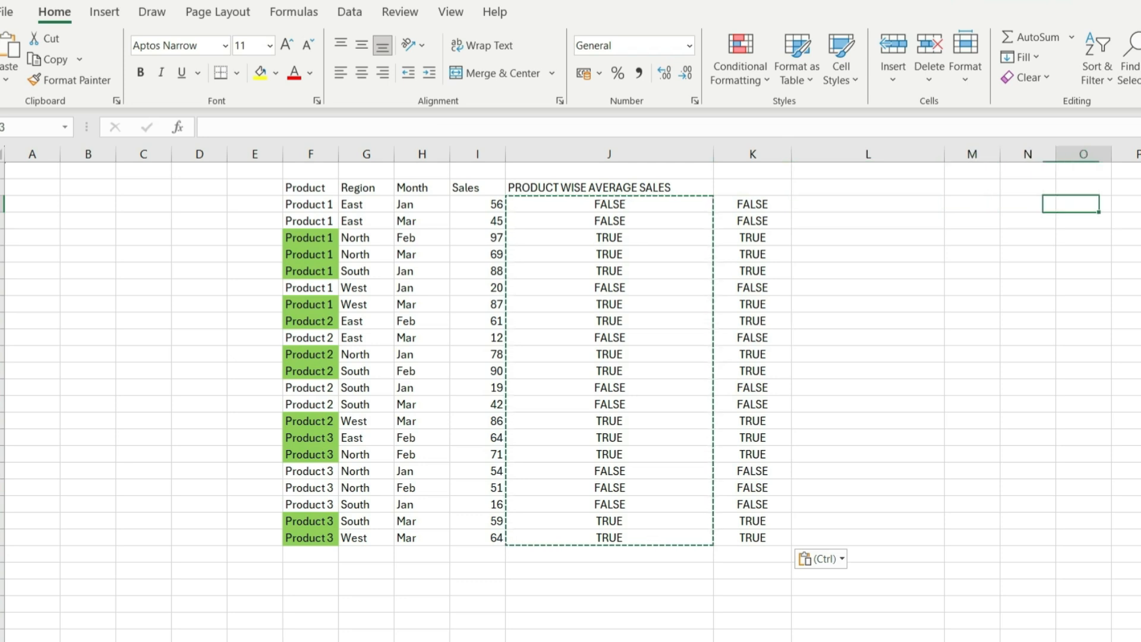
{"action": "key", "text": "ctrl+v"}
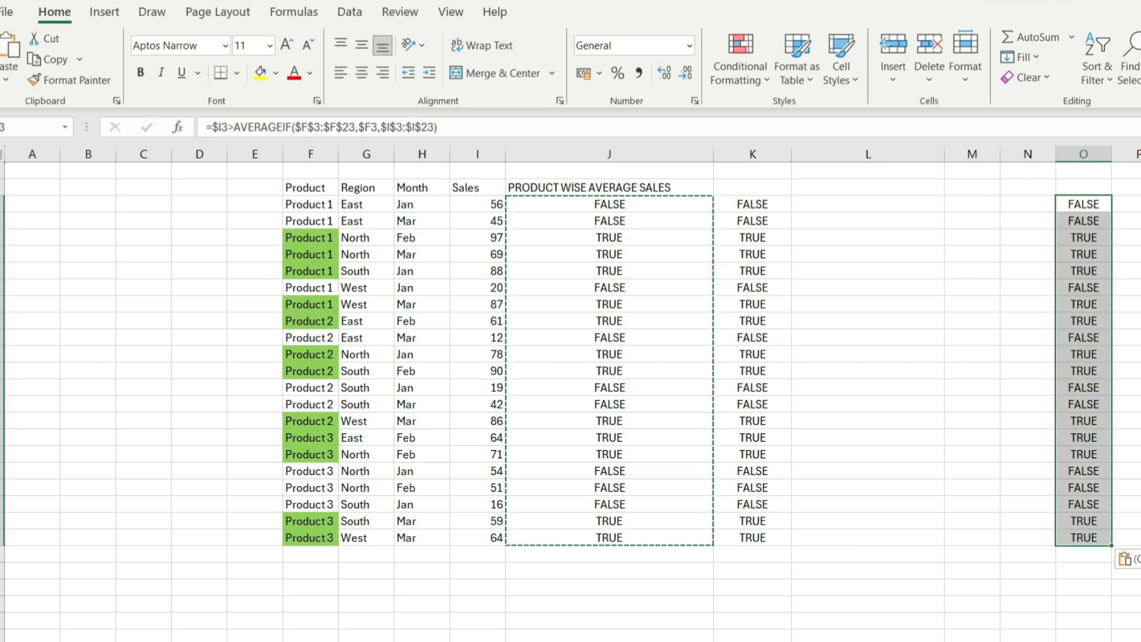
{"action": "left_click", "coordinate": [609, 204]}
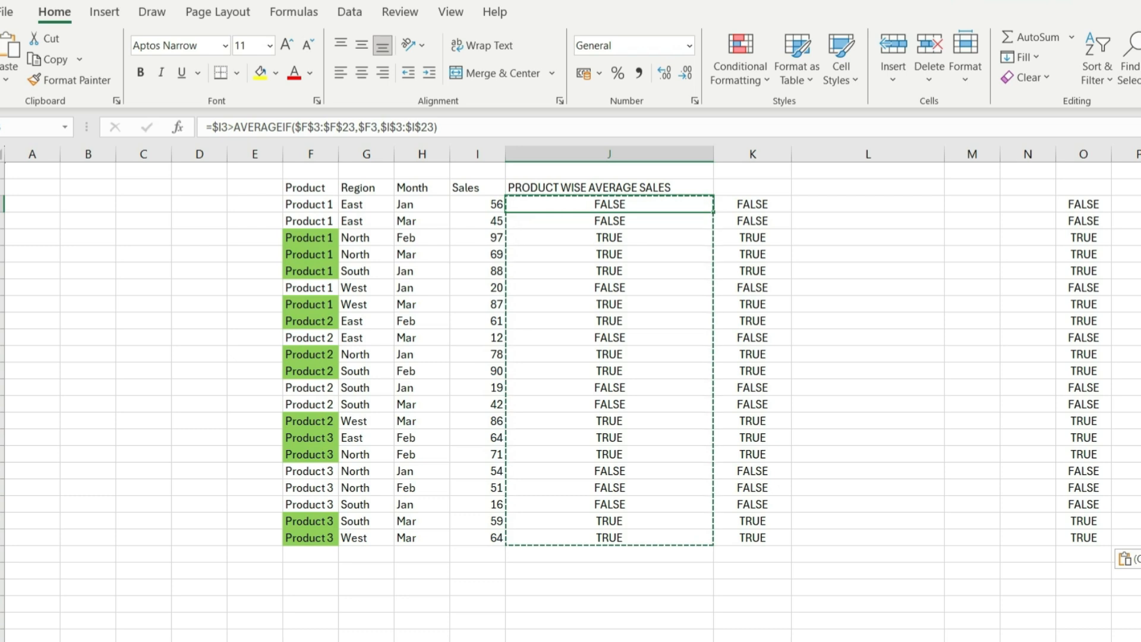
- Copy the text of the J3 formula without its equals sign, leaving the cell unchanged
{"action": "key", "text": "F2"}
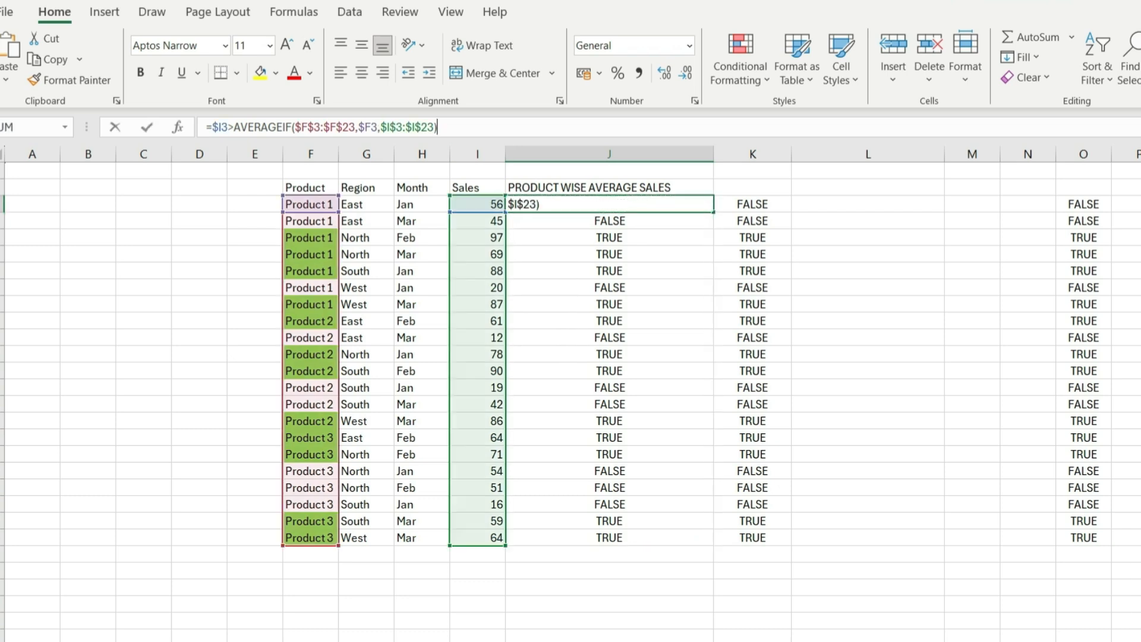
{"action": "key", "text": "shift+Left"}
{"action": "key", "text": "shift+Left"}
{"action": "key", "text": "shift+Left"}
{"action": "key", "text": "shift+Left"}
{"action": "key", "text": "shift+Left"}
{"action": "key", "text": "shift+Left"}
{"action": "key", "text": "shift+Left"}
{"action": "key", "text": "shift+Left"}
{"action": "key", "text": "shift+Left"}
{"action": "key", "text": "shift+Left"}
{"action": "key", "text": "shift+Left"}
{"action": "key", "text": "shift+Left"}
{"action": "key", "text": "shift+Left"}
{"action": "key", "text": "shift+Left"}
{"action": "key", "text": "shift+Left"}
{"action": "key", "text": "shift+Left"}
{"action": "key", "text": "shift+Left"}
{"action": "key", "text": "shift+Left"}
{"action": "key", "text": "shift+Left"}
{"action": "key", "text": "shift+Left"}
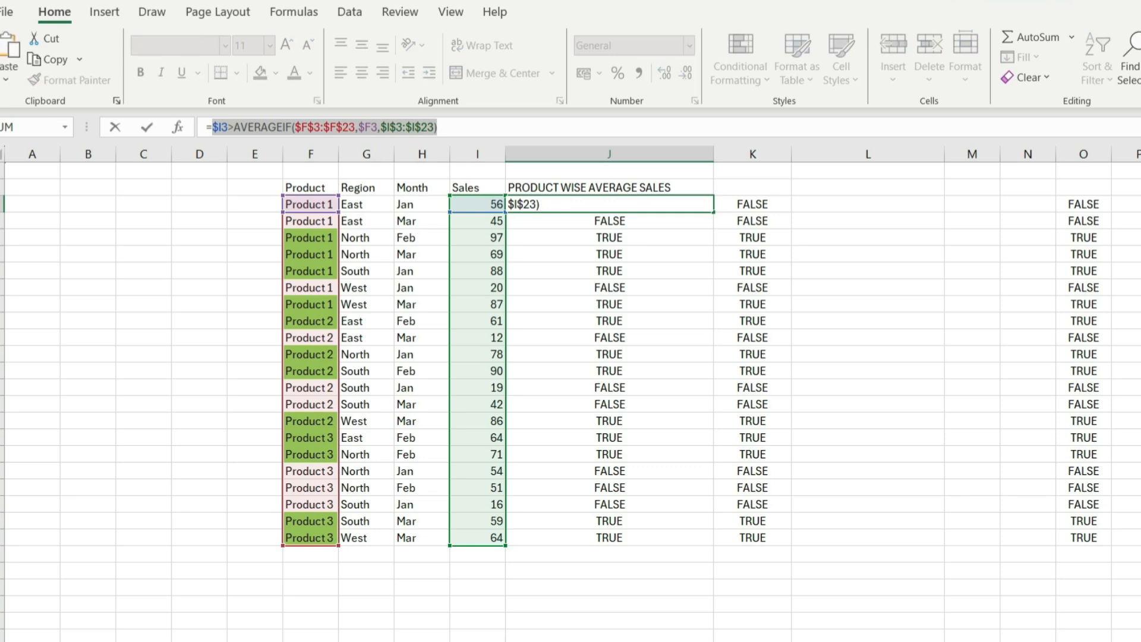
{"action": "key", "text": "Escape"}
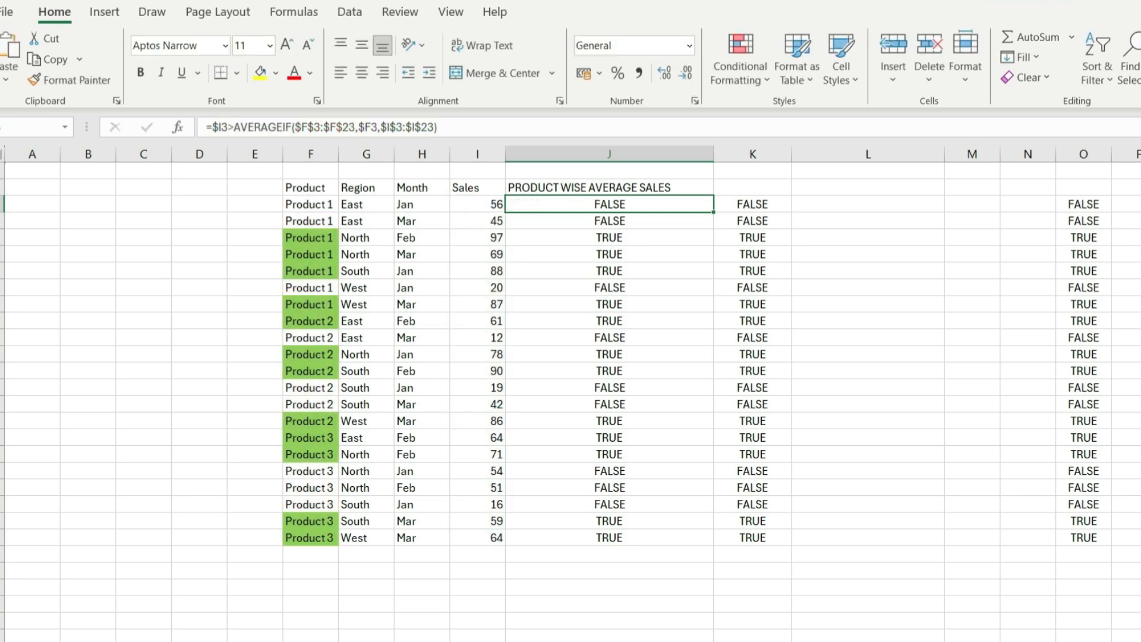
- Clear the conditional formatting rules from the table data in F3:I23
{"action": "left_click_drag", "start_coordinate": [310, 204], "coordinate": [479, 537]}
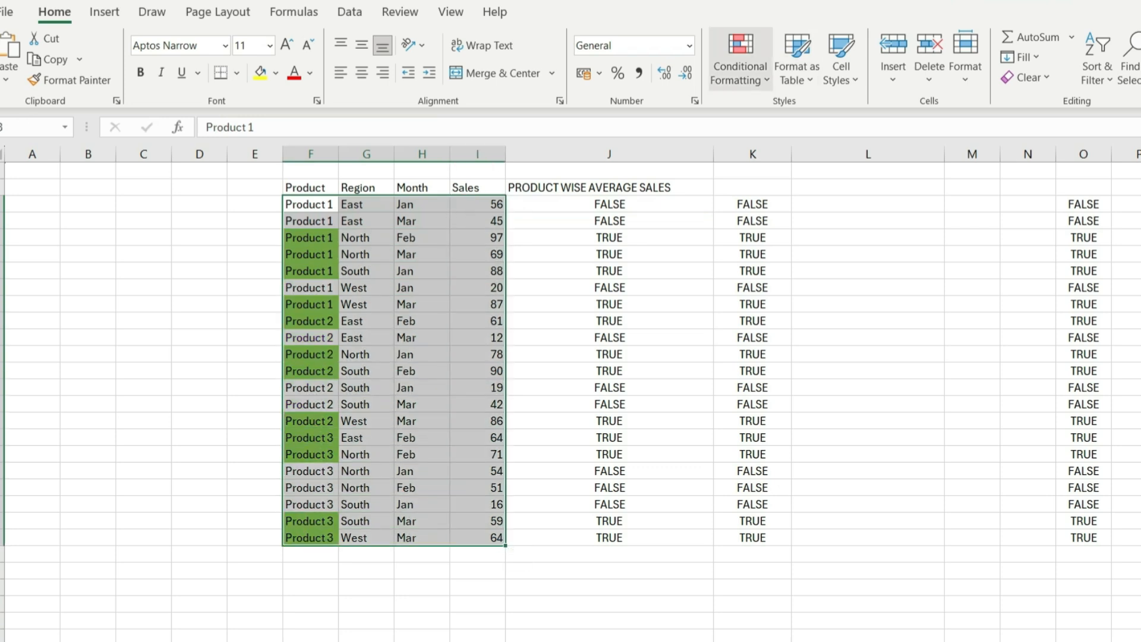
{"action": "left_click", "coordinate": [741, 59]}
{"action": "mouse_move", "coordinate": [790, 311]}
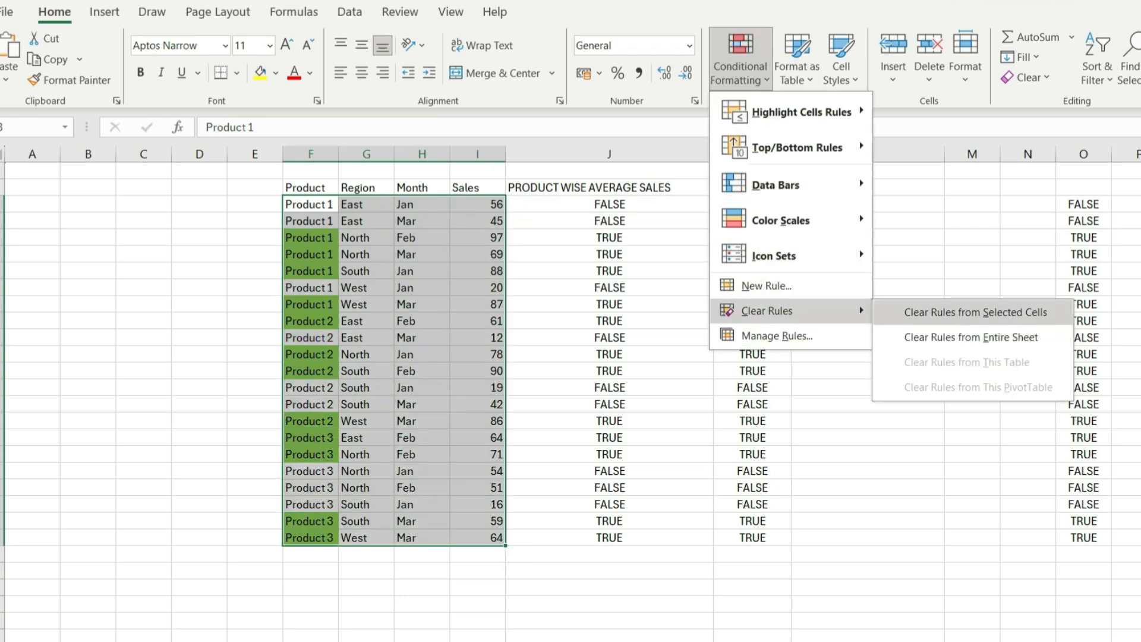
{"action": "left_click", "coordinate": [945, 311]}
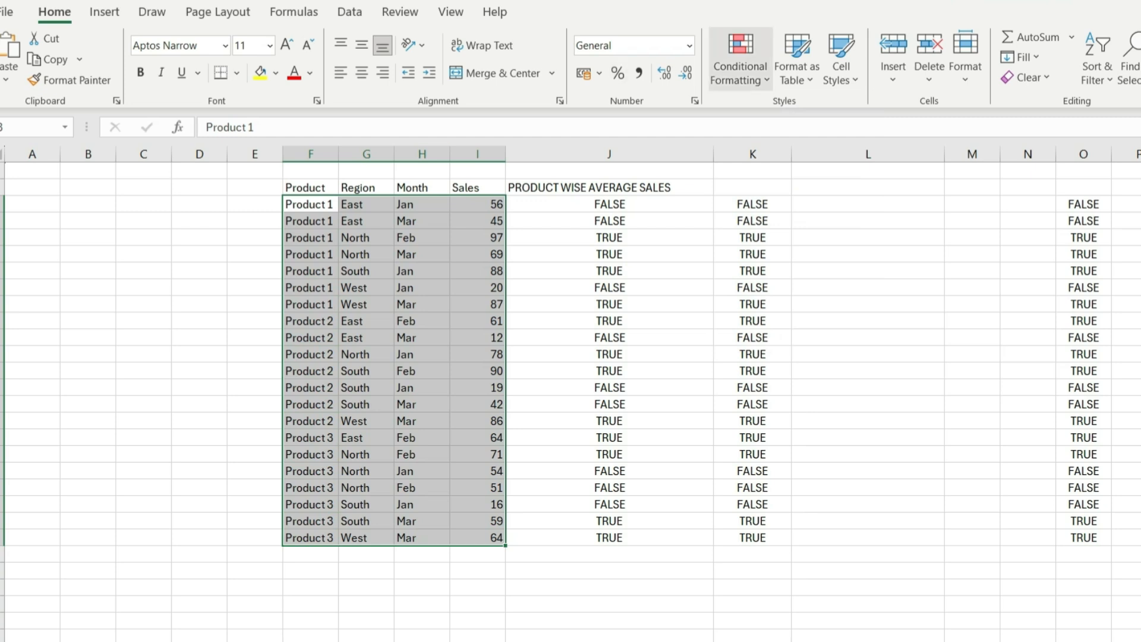
- Start a formula-based conditional formatting rule for F3:I23 using =$I3>AVERAGEIF($F$3:$F$23,$F3,$I$3:$I$23)
{"action": "left_click", "coordinate": [741, 59]}
{"action": "left_click", "coordinate": [766, 286]}
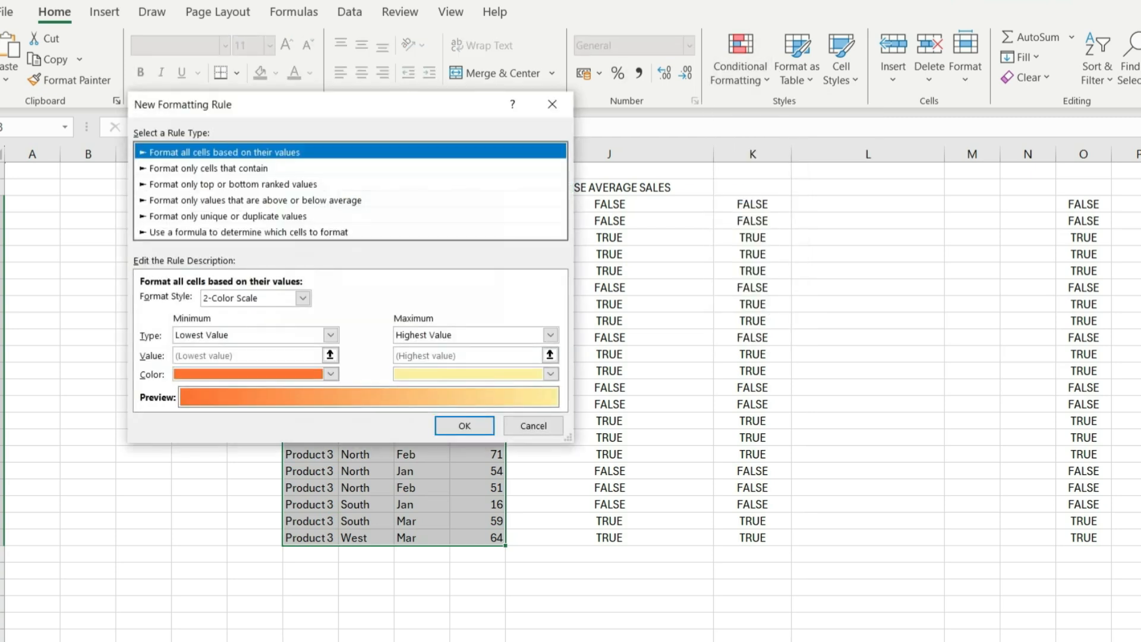
{"action": "left_click", "coordinate": [248, 232]}
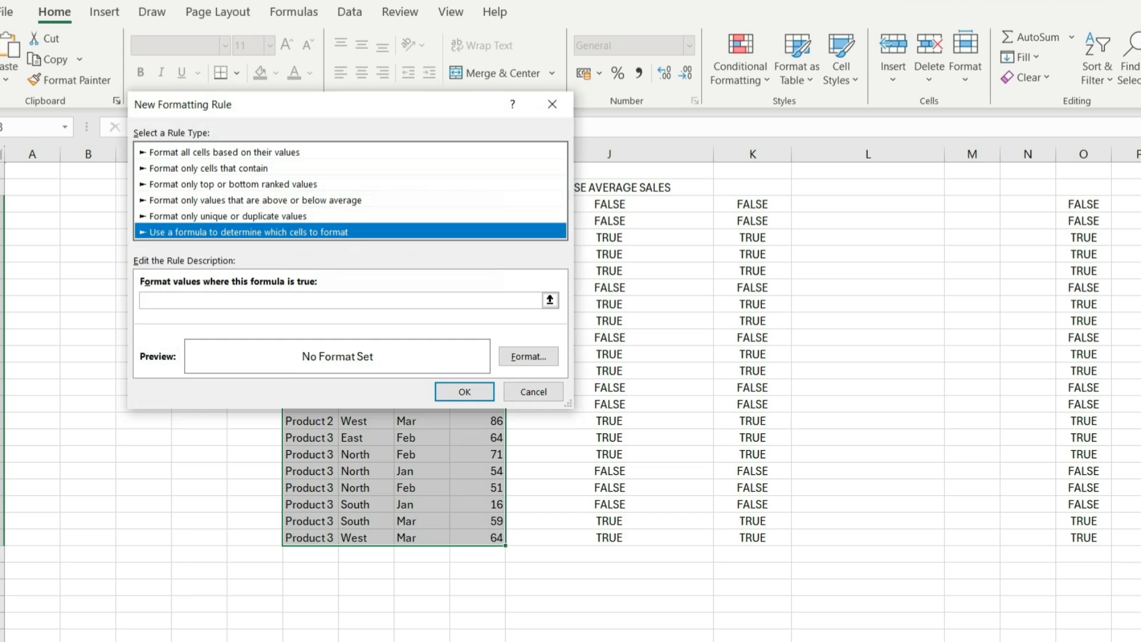
{"action": "left_click", "coordinate": [333, 300]}
{"action": "type", "text": "="}
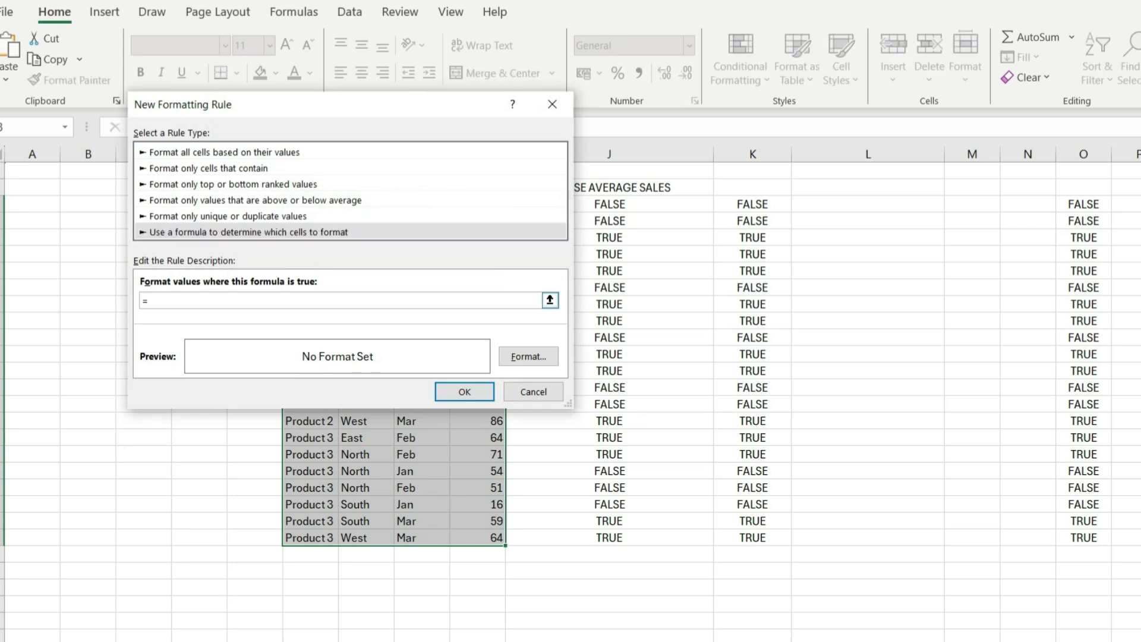
{"action": "key", "text": "ctrl+v"}
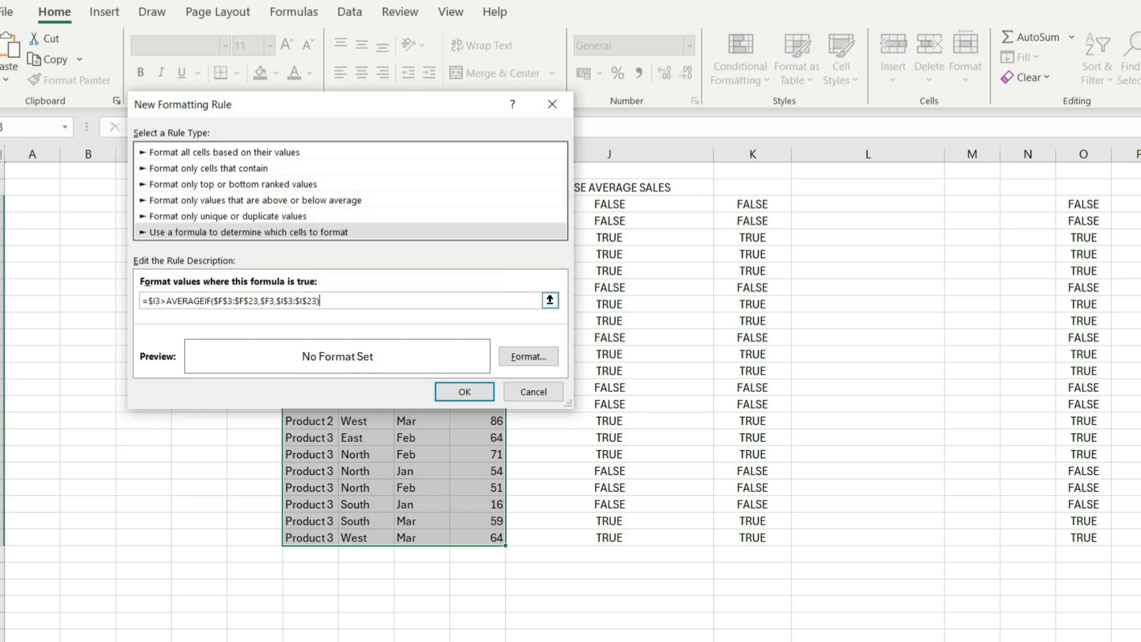
- Give the above-average rule a light green fill and apply it to the table rows
{"action": "left_click", "coordinate": [528, 356]}
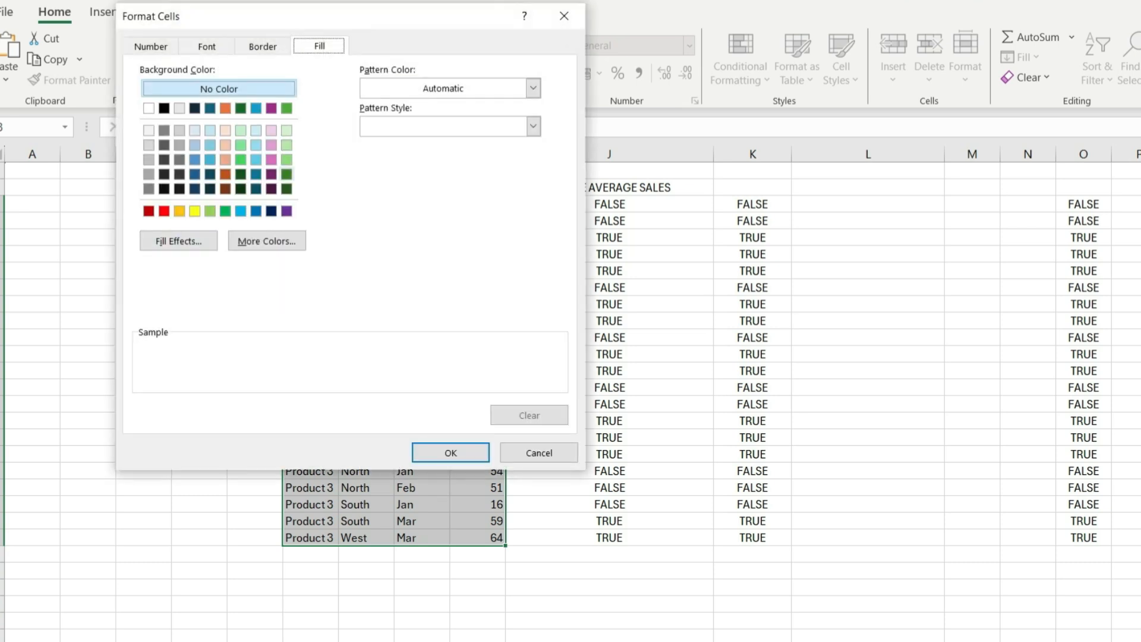
{"action": "left_click", "coordinate": [286, 159]}
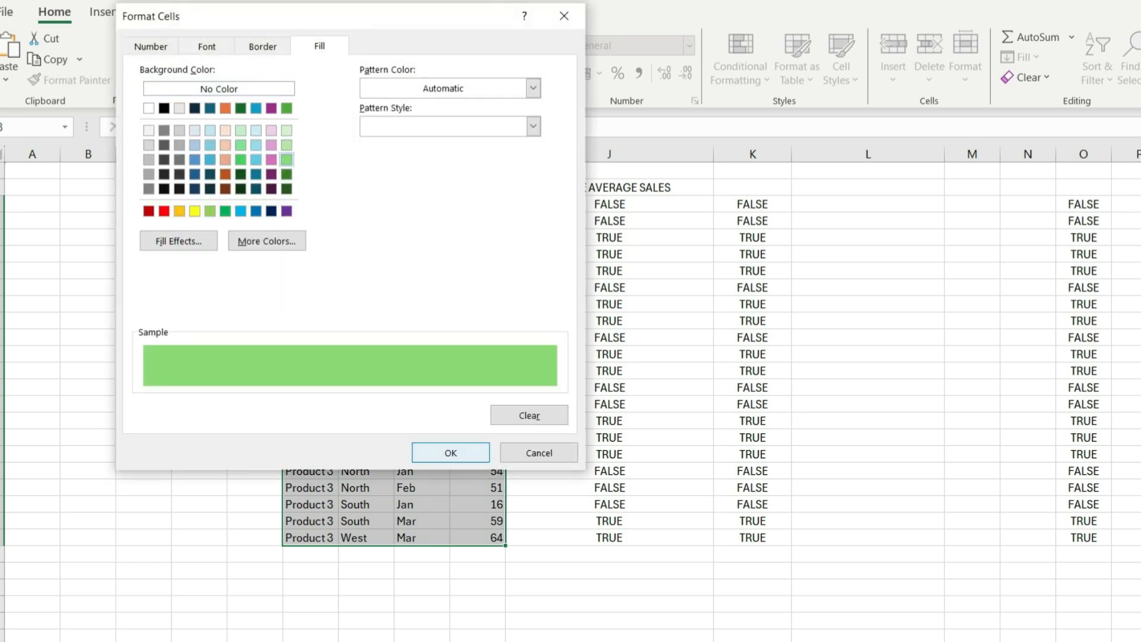
{"action": "left_click", "coordinate": [450, 452]}
{"action": "key", "text": "Return"}
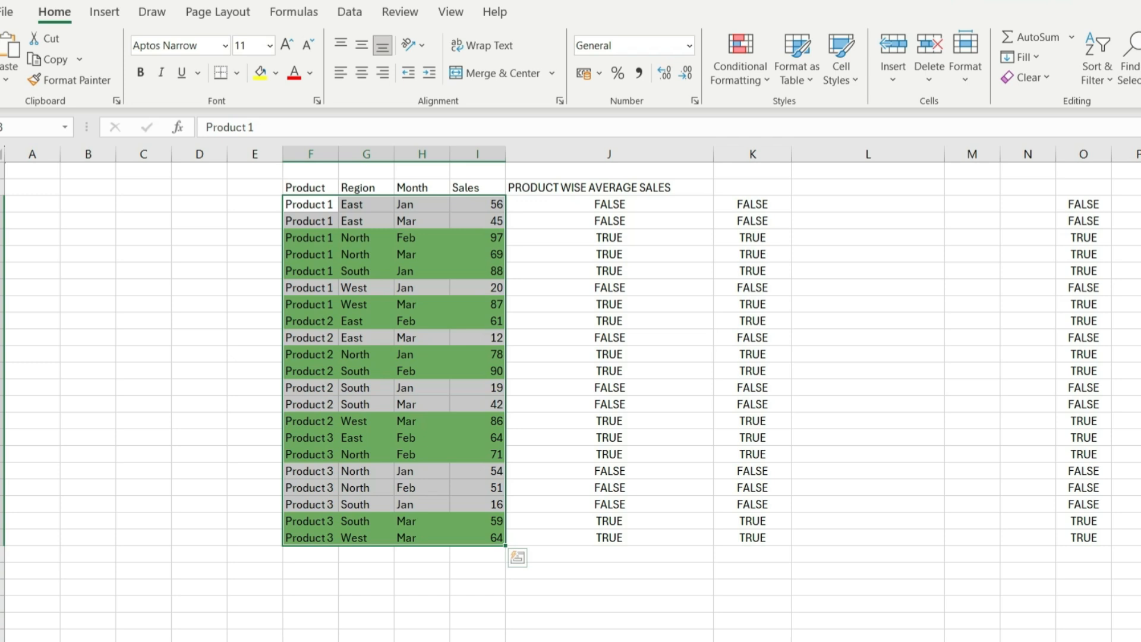
- Start a second formula-based rule for F3:I23 using =$I3<AVERAGEIF($F$3:$F$23,$F3,$I$3:$I$23)
{"action": "left_click", "coordinate": [740, 59]}
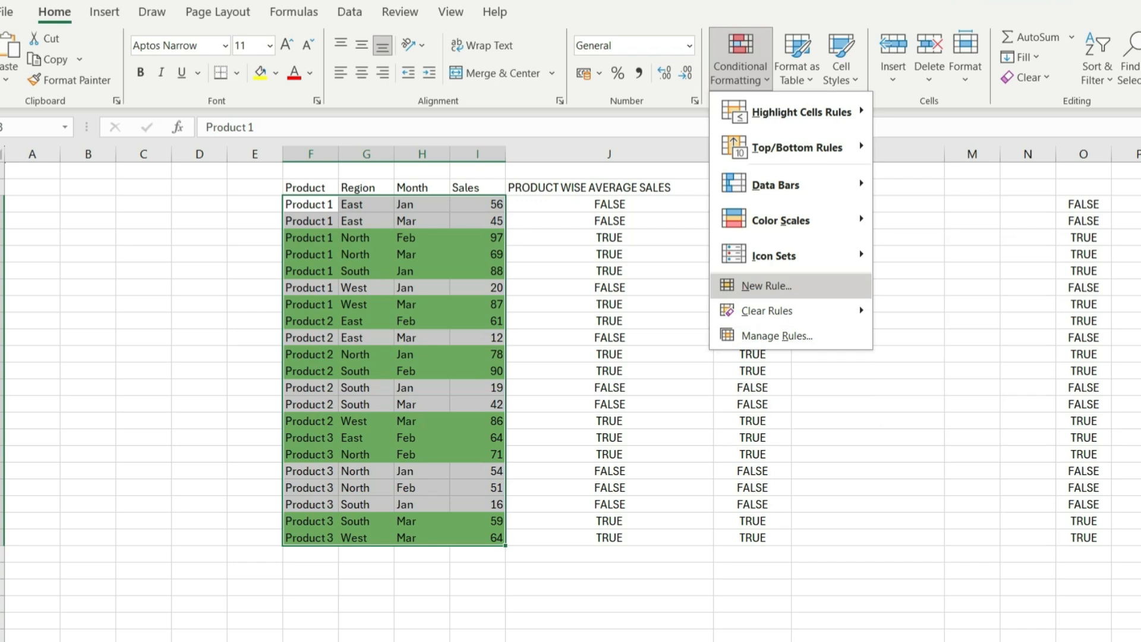
{"action": "key", "text": "Return"}
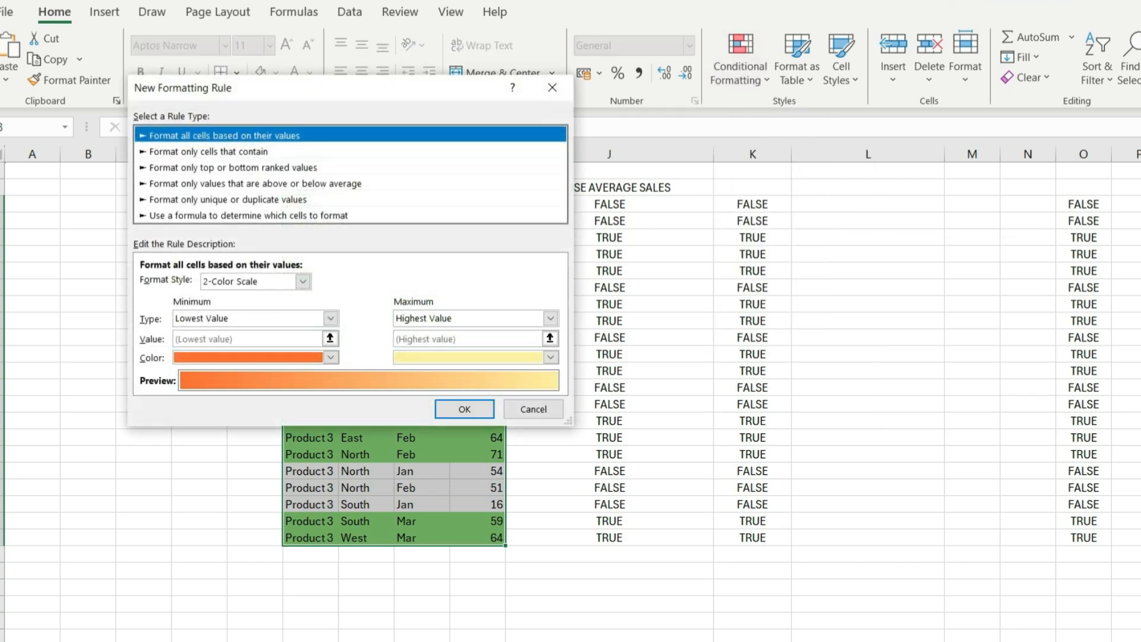
{"action": "left_click", "coordinate": [248, 216]}
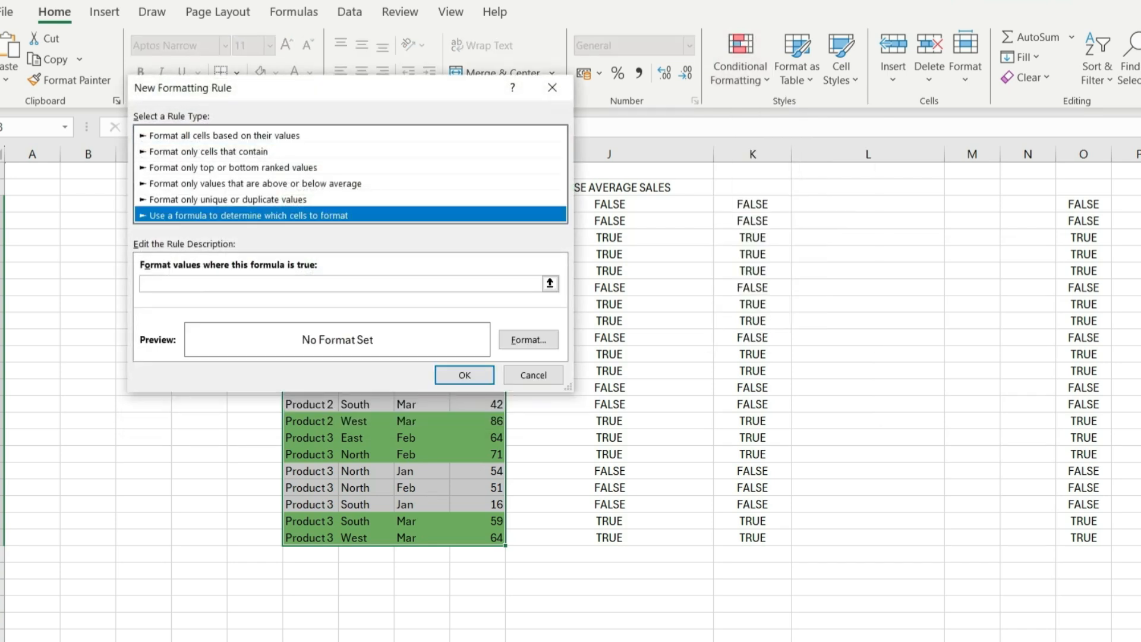
{"action": "left_click", "coordinate": [339, 284]}
{"action": "type", "text": "="}
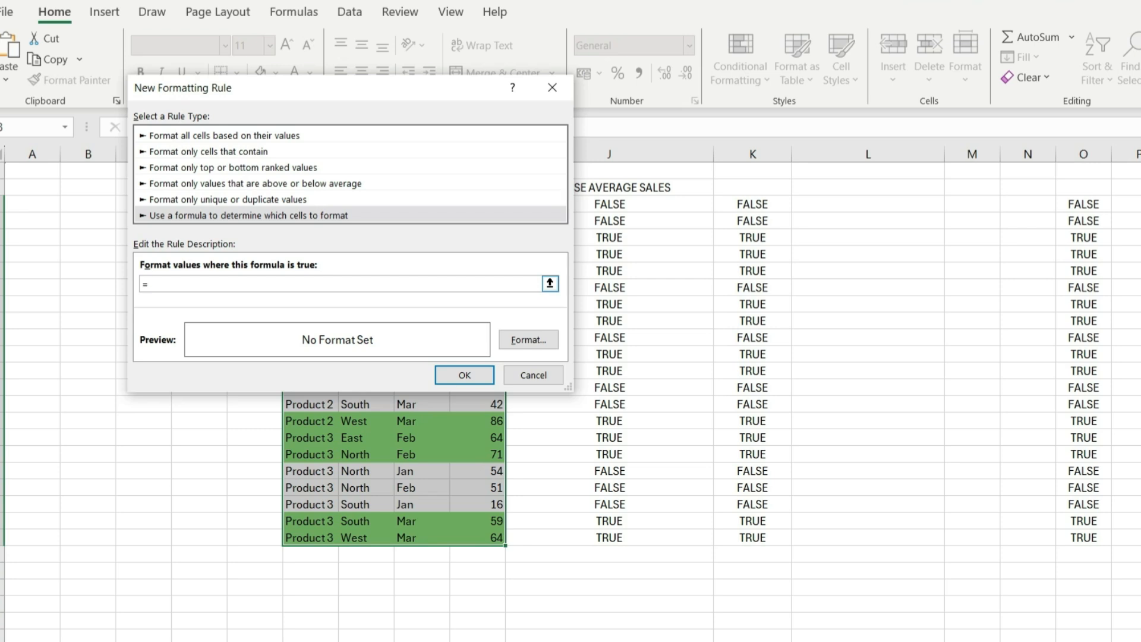
{"action": "type", "text": "$I3>AVERAGEIF($F$3:$F$23,$F3,$I$3:$I$23)"}
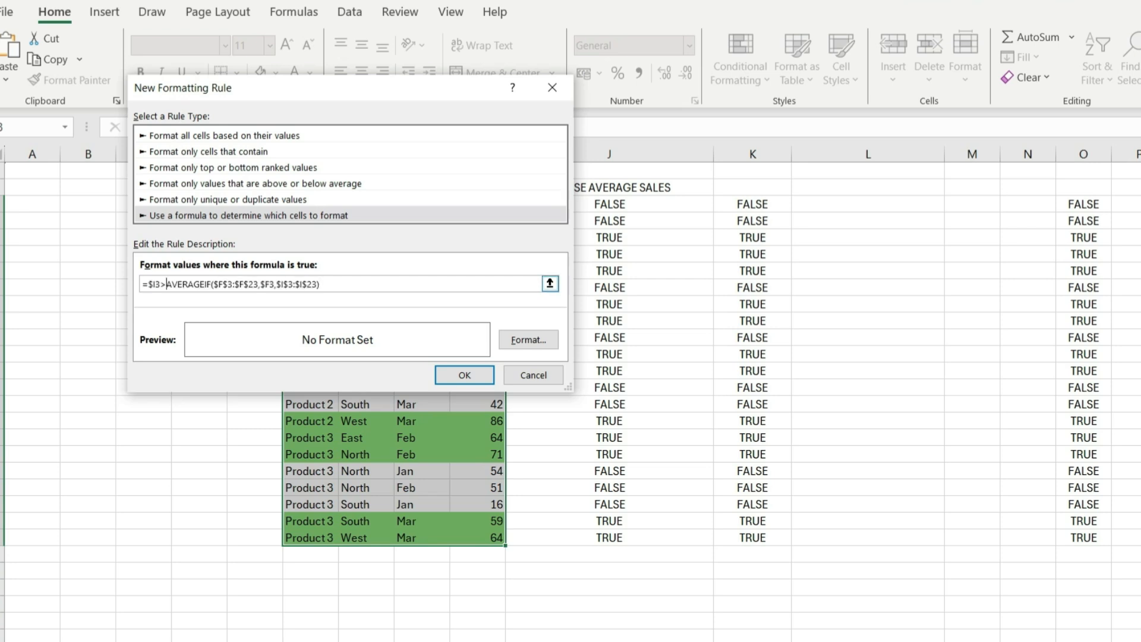
{"action": "key", "text": "BackSpace"}
{"action": "type", "text": "<"}
- Give the below-average rule a light orange fill and apply it to the table rows
{"action": "left_click", "coordinate": [528, 339]}
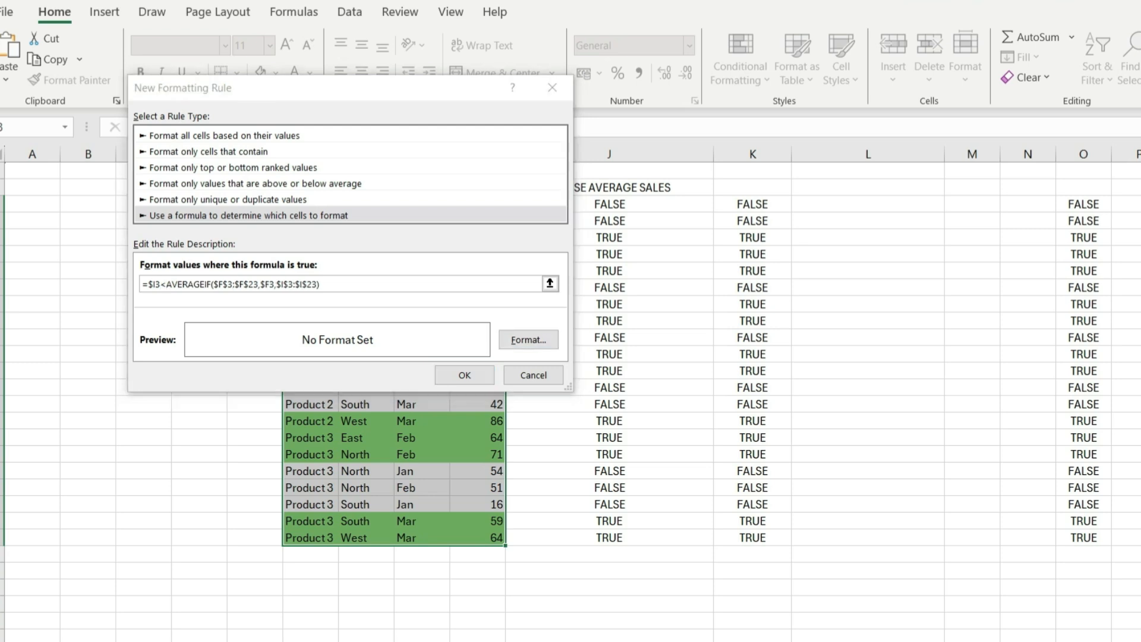
{"action": "left_click", "coordinate": [164, 195]}
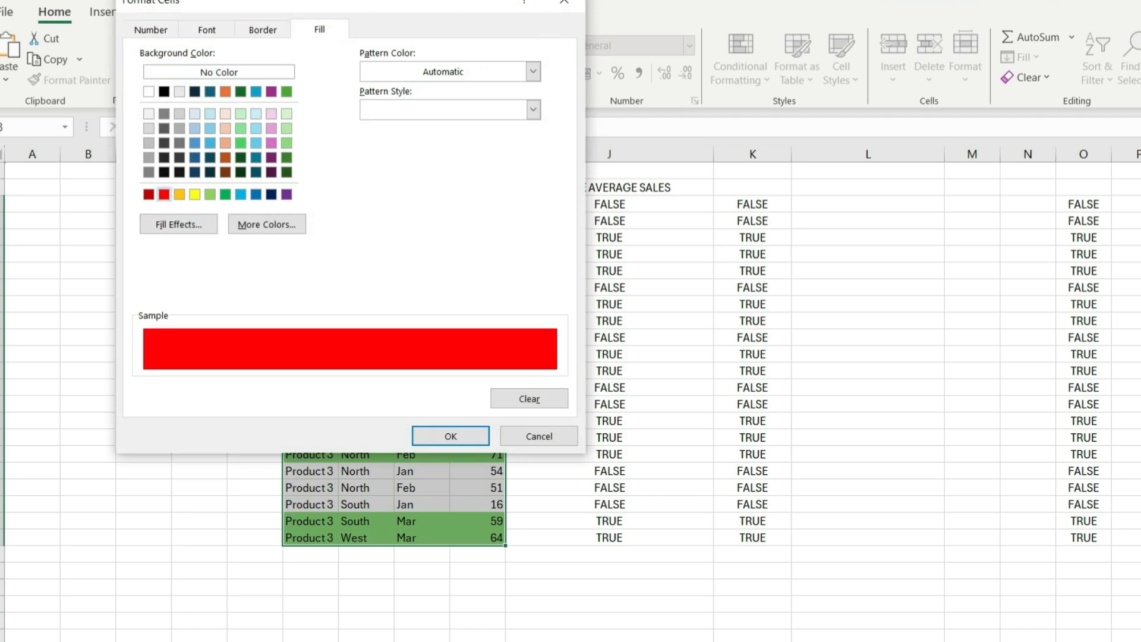
{"action": "left_click", "coordinate": [225, 143]}
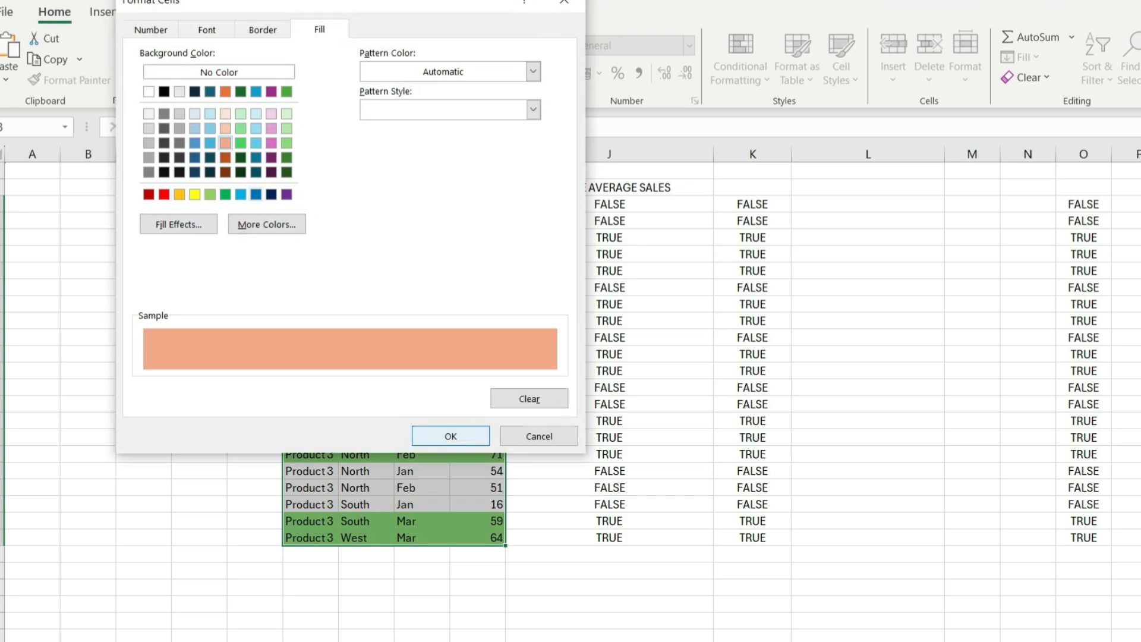
{"action": "left_click", "coordinate": [452, 436]}
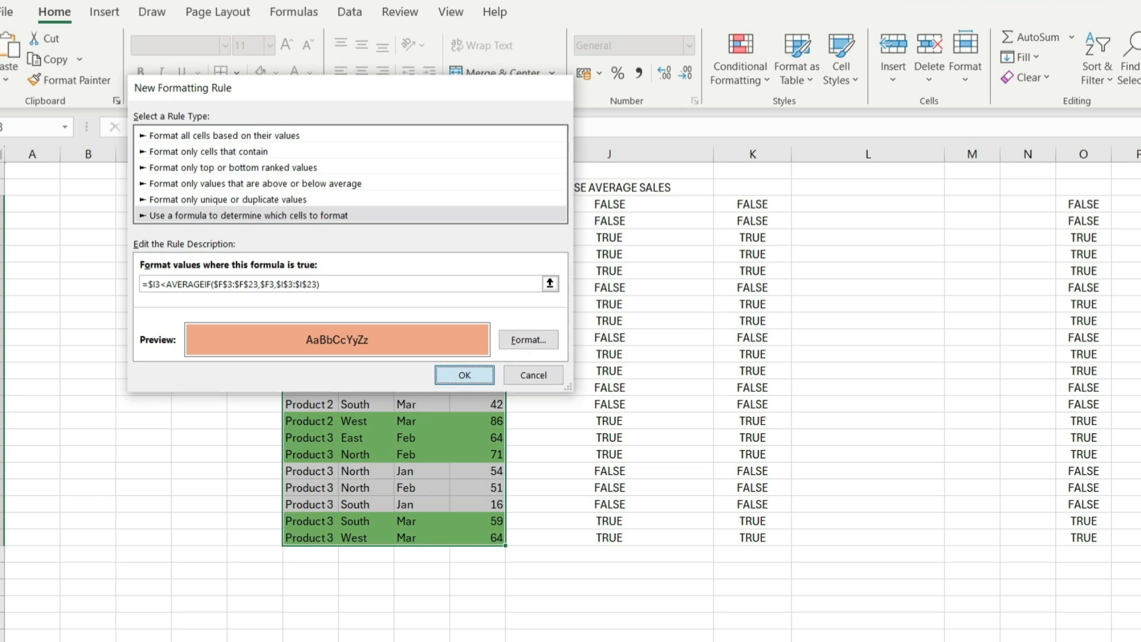
{"action": "left_click", "coordinate": [464, 375]}
{"action": "left_click", "coordinate": [366, 254]}
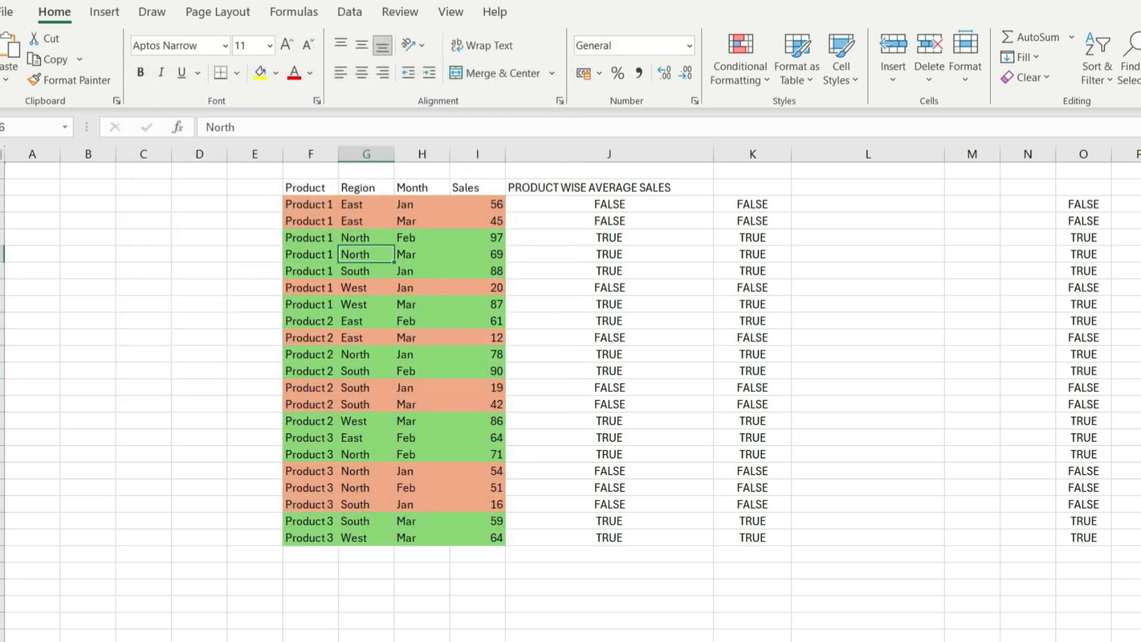
- Delete the helper heading and test formulas in J2:O23
{"action": "left_click_drag", "start_coordinate": [595, 188], "coordinate": [1084, 538]}
{"action": "key", "text": "Delete"}
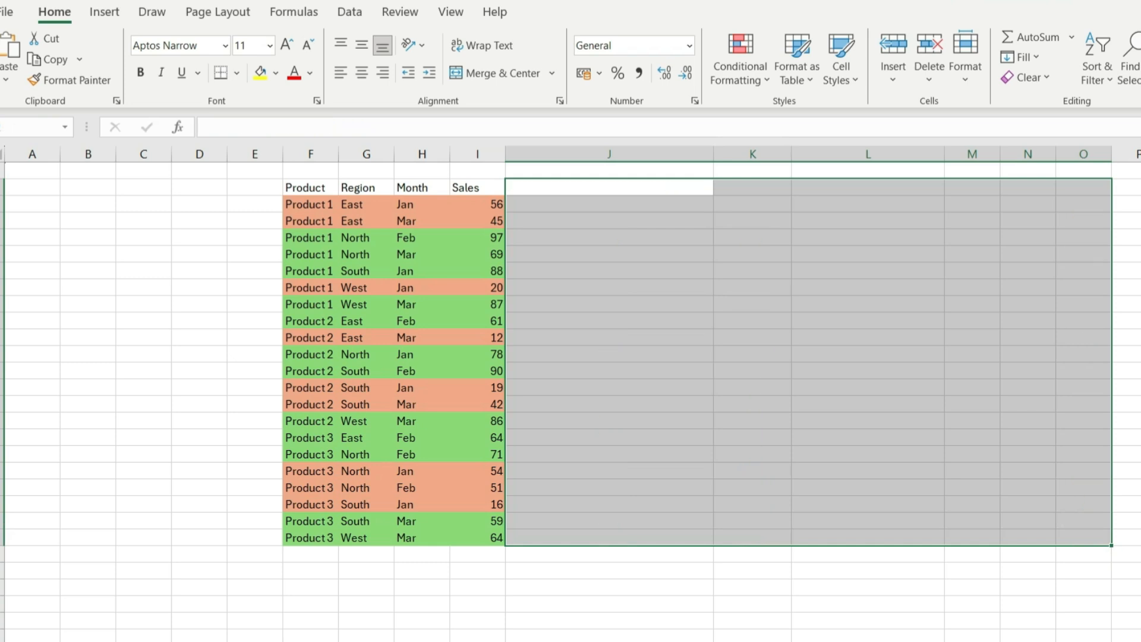
{"action": "left_click", "coordinate": [609, 388]}
{"action": "left_click", "coordinate": [477, 205]}
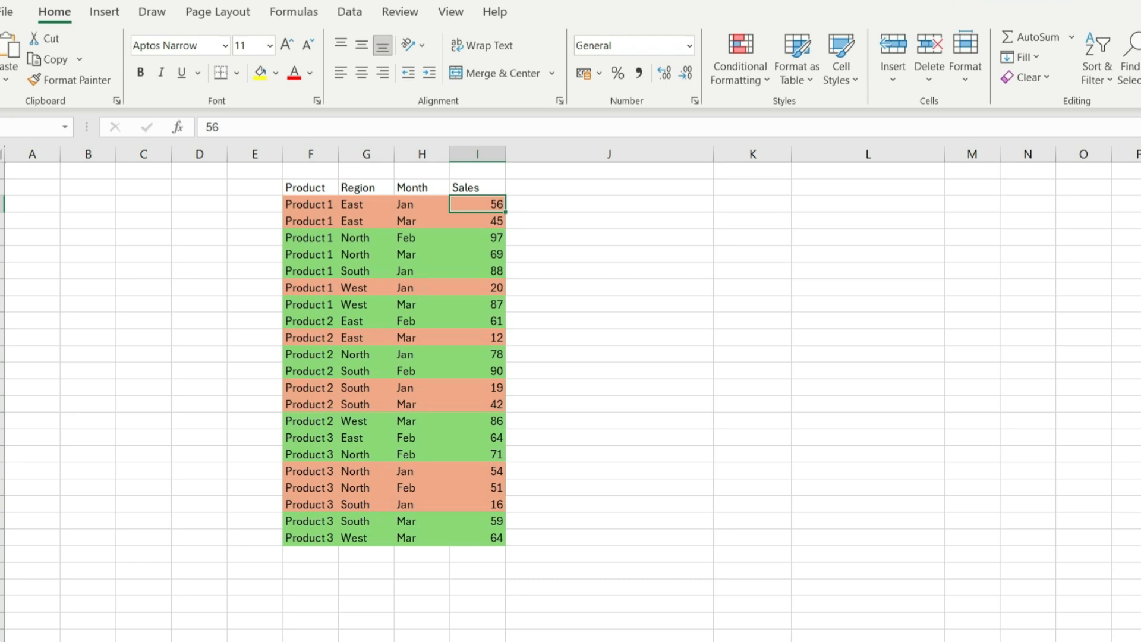
{"action": "left_click_drag", "start_coordinate": [310, 205], "coordinate": [478, 538]}
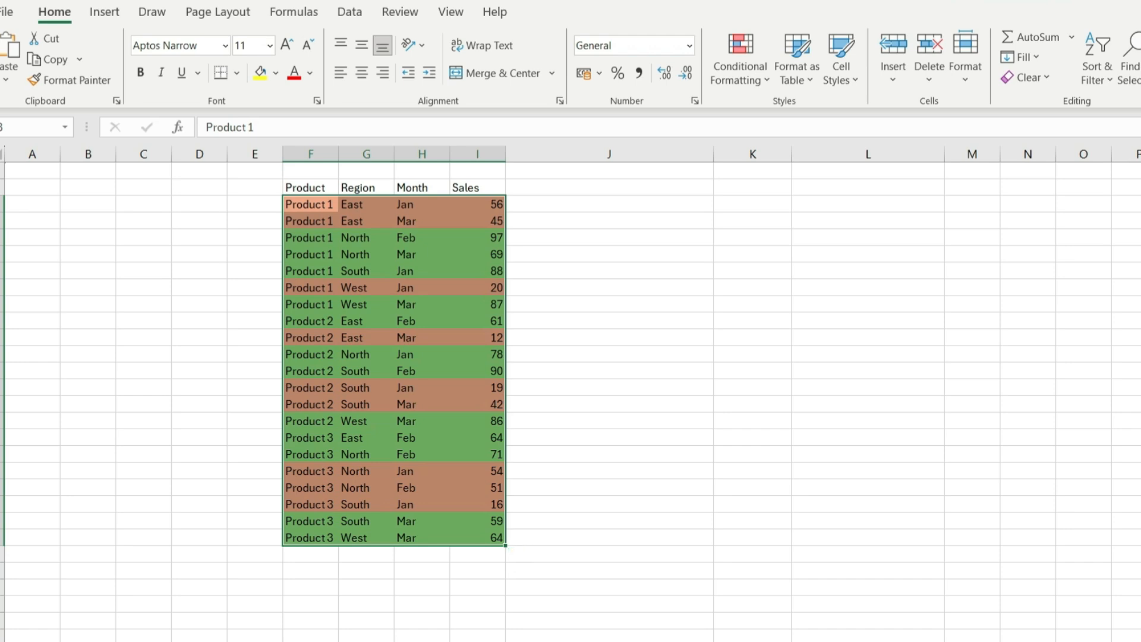
{"action": "left_click", "coordinate": [610, 204]}
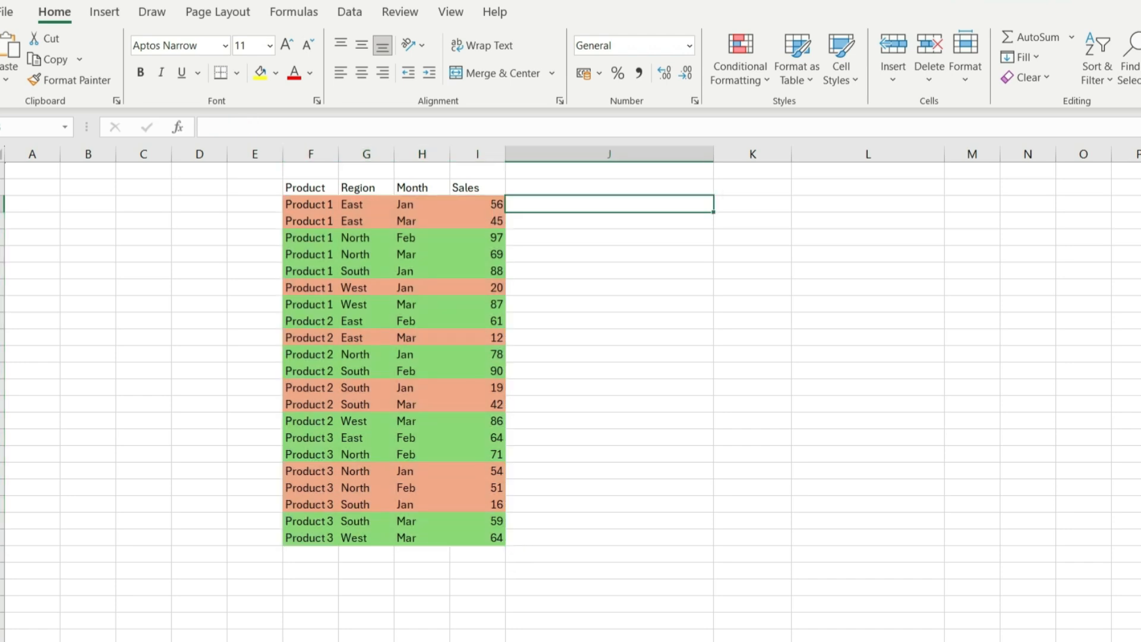